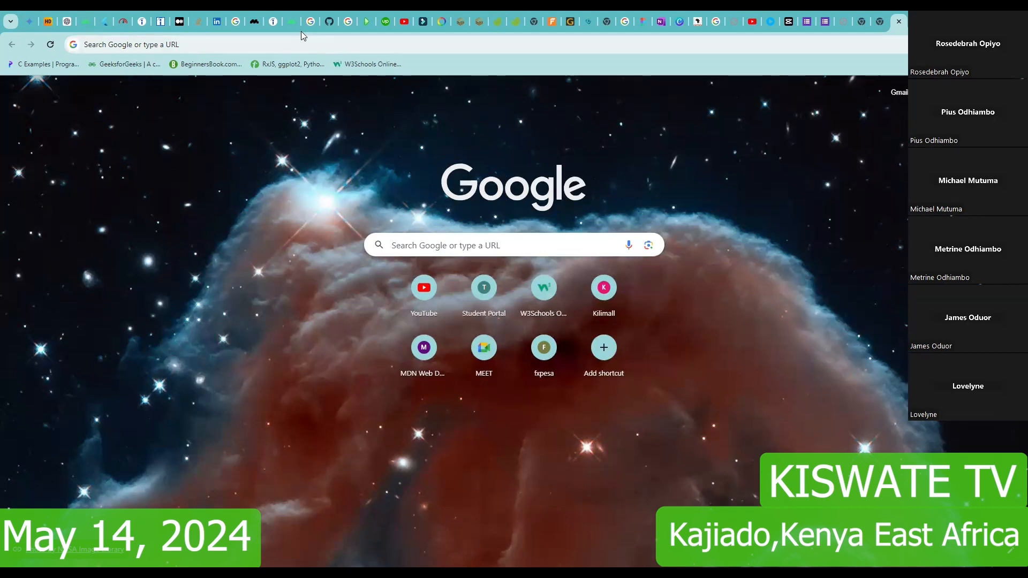
# Search the web for "forms.google.create", open the Google Forms home page from the results and start a blank form
pyautogui.click(302, 46)
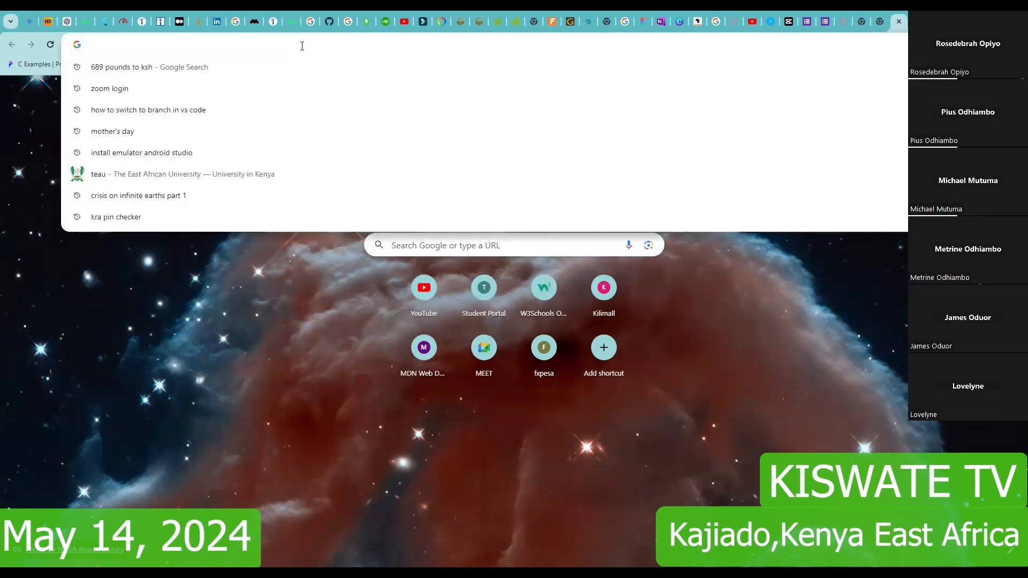
pyautogui.write('forms.')
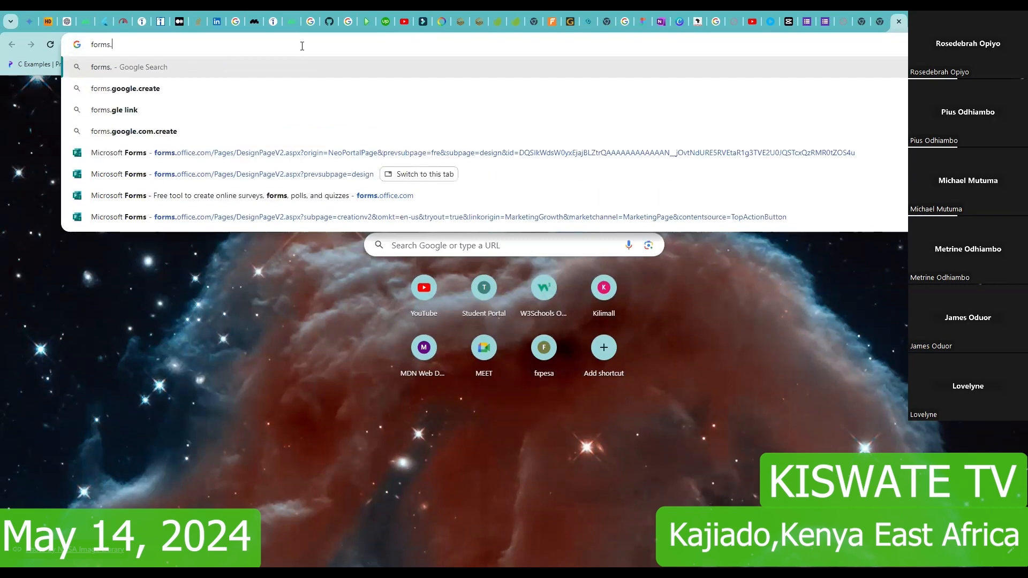
pyautogui.write('google')
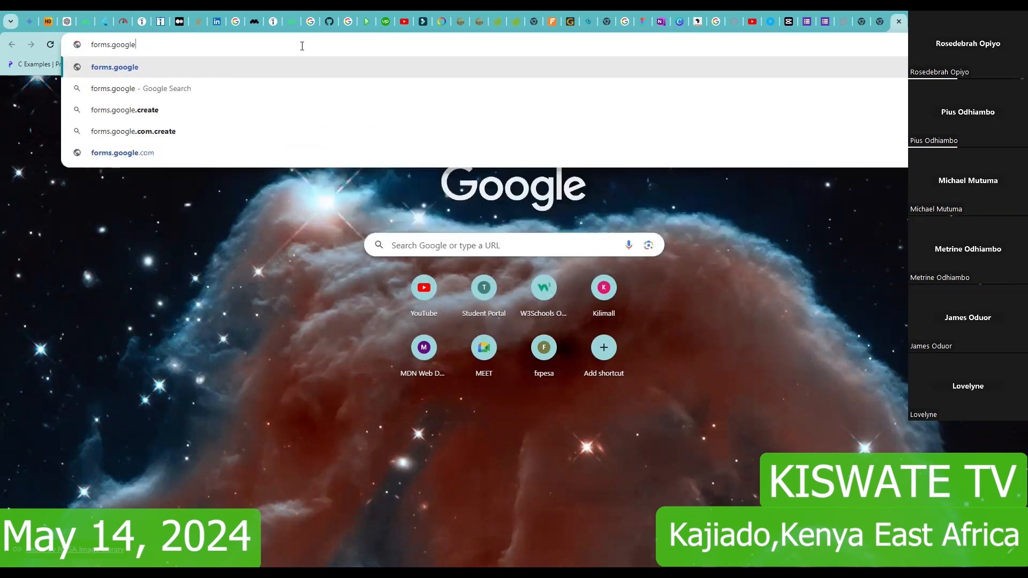
pyautogui.write('.create')
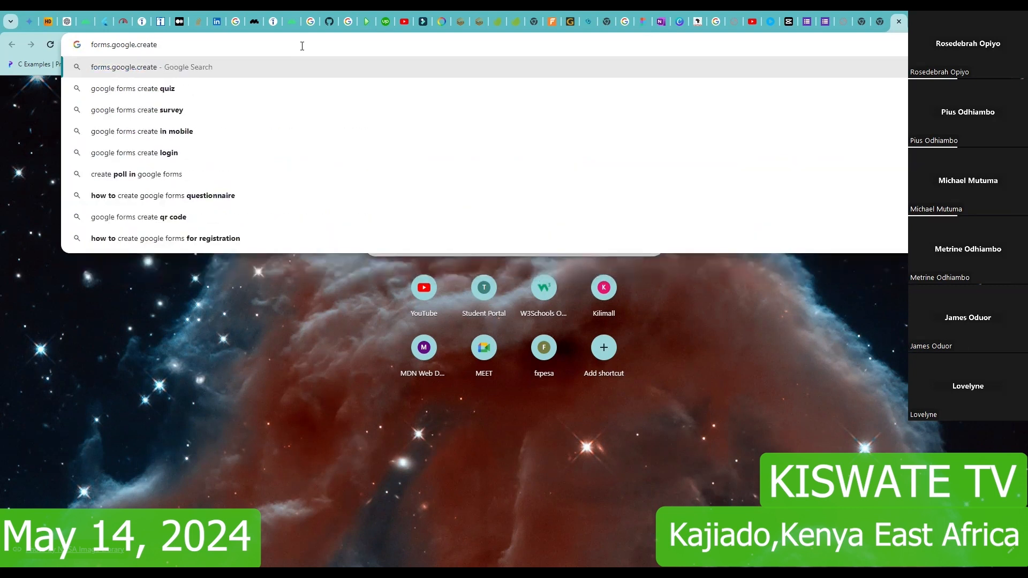
pyautogui.press('Return')
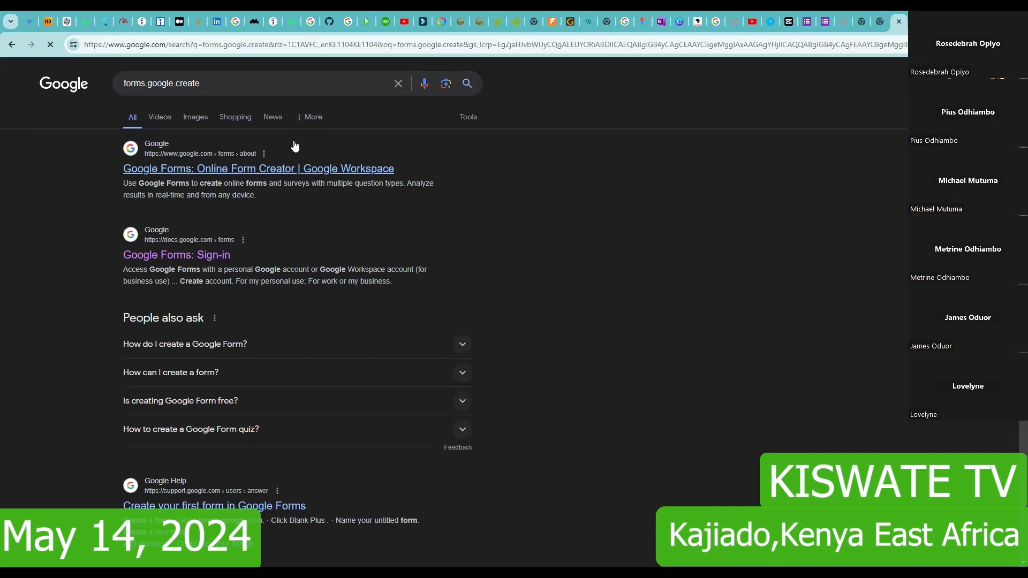
pyautogui.click(169, 258)
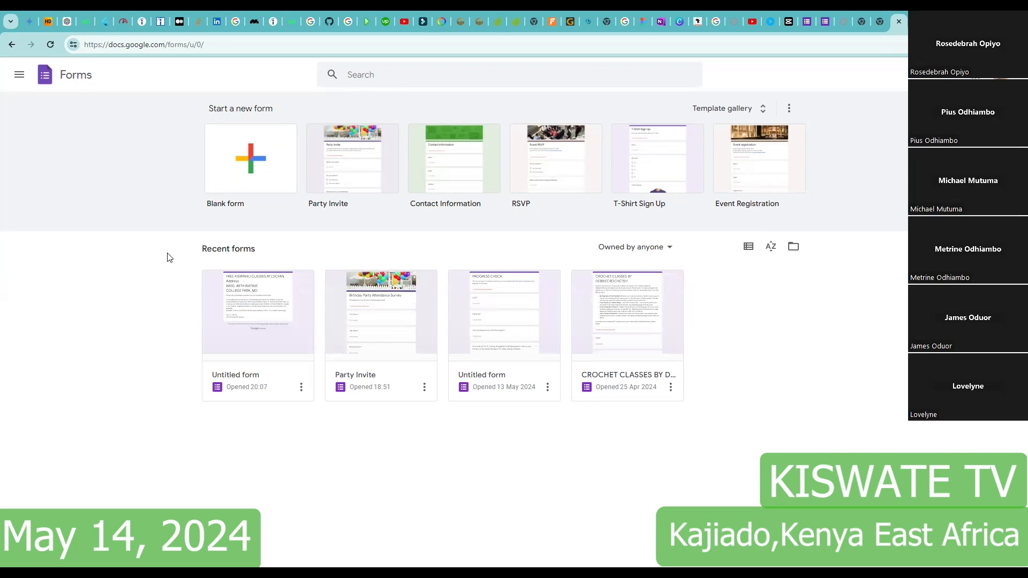
pyautogui.click(248, 188)
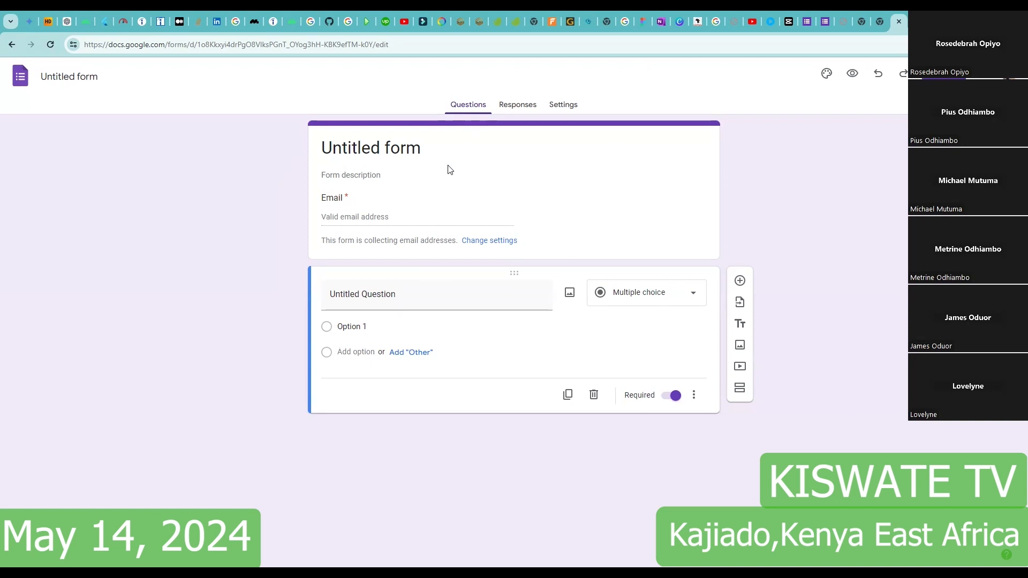
pyautogui.doubleClick(415, 148)
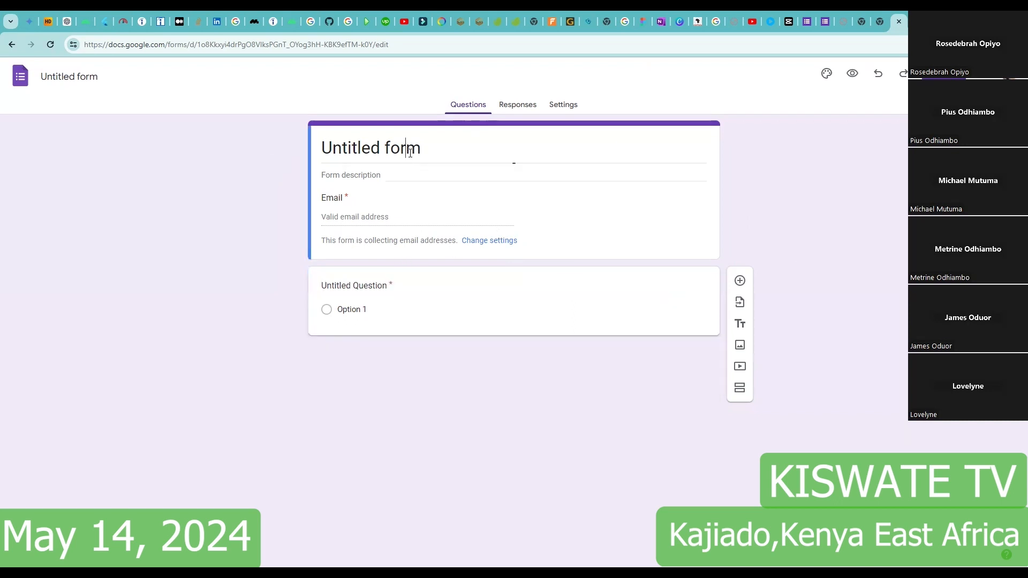
pyautogui.click(426, 153)
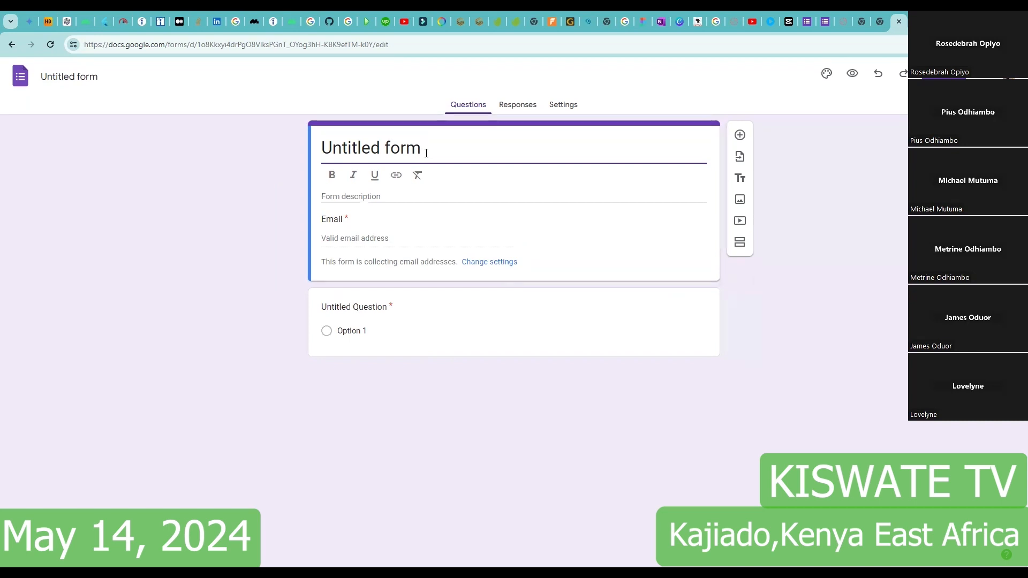
pyautogui.click(423, 198)
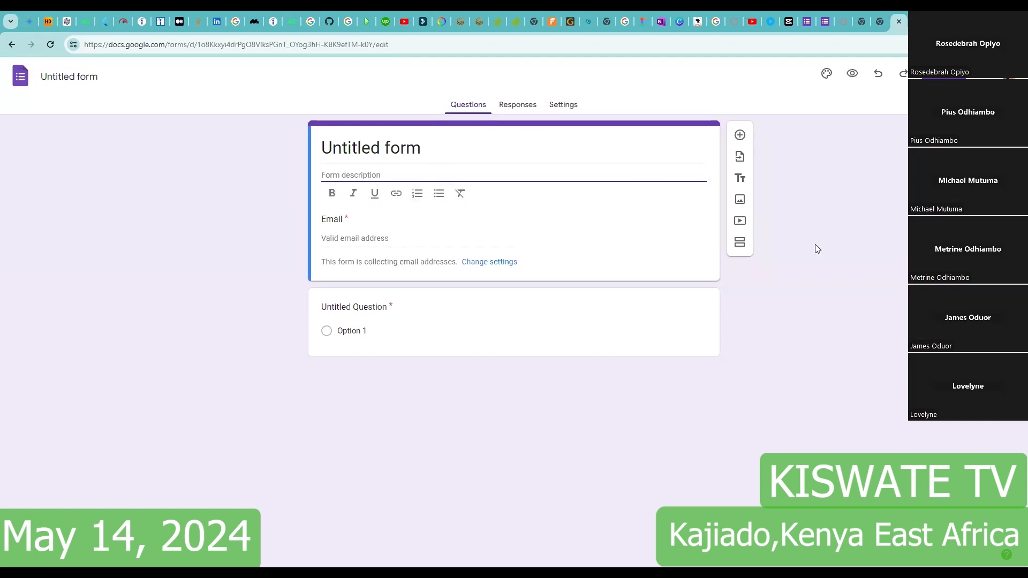
pyautogui.click(700, 349)
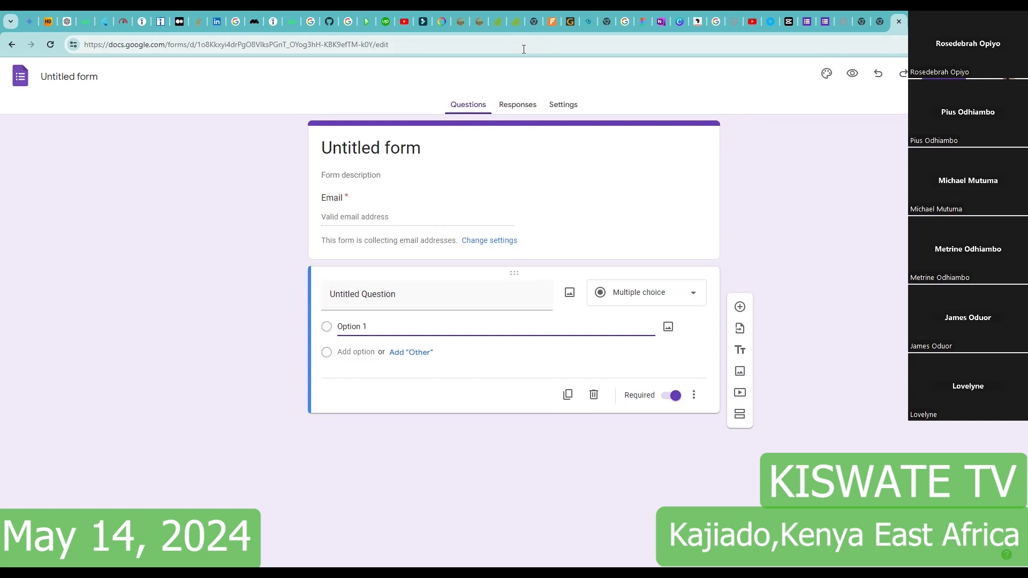
pyautogui.click(343, 165)
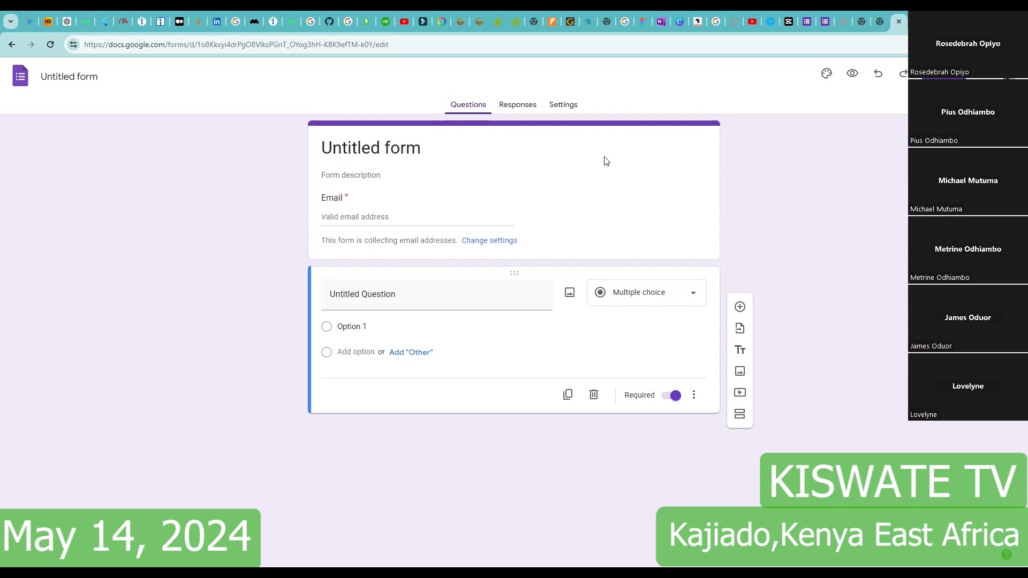
# Enter the form title in capitals as the celebrant's first name in the possessive followed by "BIRTHDAY PARTY INVITE"
pyautogui.click(419, 157)
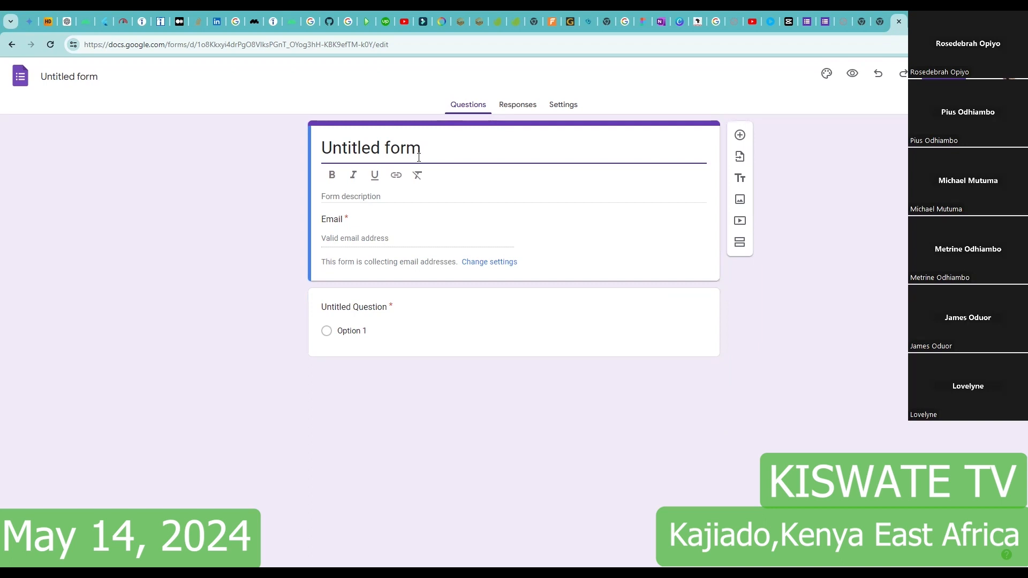
pyautogui.press('BackSpace')
pyautogui.press('BackSpace')
pyautogui.press('BackSpace')
pyautogui.press('BackSpace')
pyautogui.press('BackSpace')
pyautogui.press('BackSpace')
pyautogui.press('BackSpace')
pyautogui.press('BackSpace')
pyautogui.press('BackSpace')
pyautogui.press('BackSpace')
pyautogui.press('BackSpace')
pyautogui.press('BackSpace')
pyautogui.press('BackSpace')
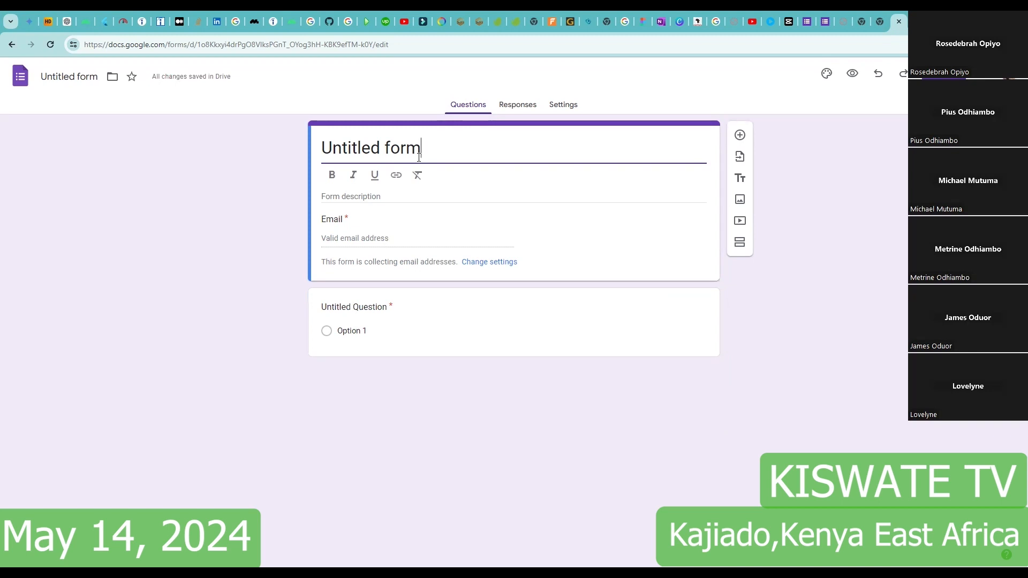
pyautogui.write('LOVELYNE')
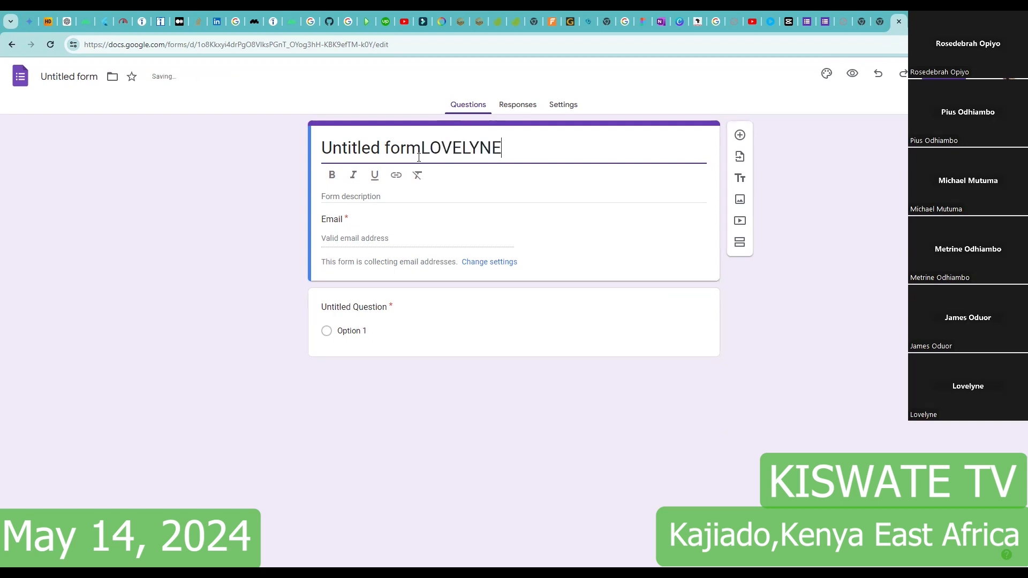
pyautogui.write("'S B")
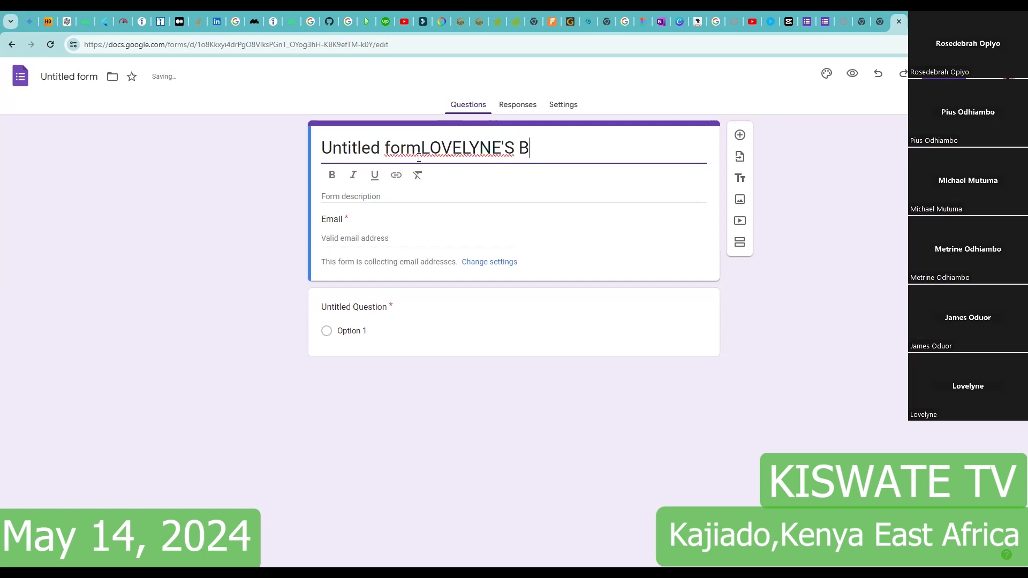
pyautogui.write('IRTHDAY')
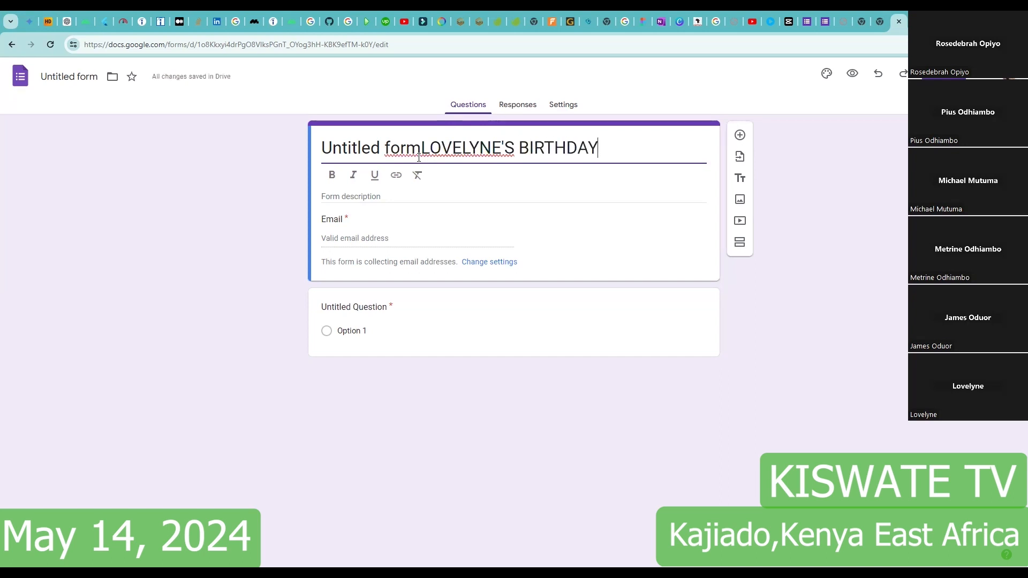
pyautogui.write(' PART')
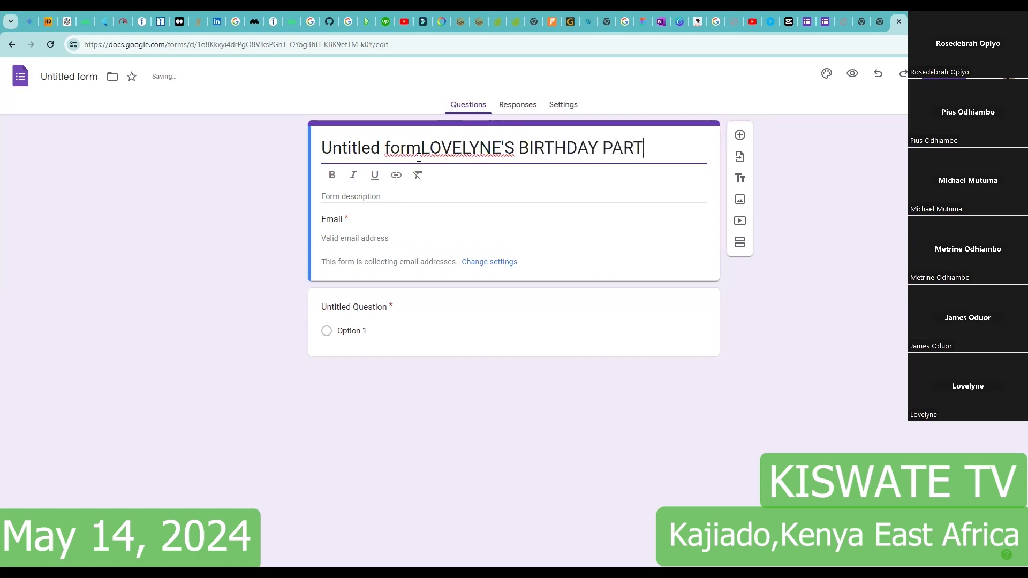
pyautogui.write('Y INVITE')
# Remove the default "Untitled form" text in front of the new form title
pyautogui.click(420, 148)
pyautogui.press('BackSpace')
pyautogui.press('BackSpace')
pyautogui.press('BackSpace')
pyautogui.press('BackSpace')
pyautogui.press('BackSpace')
pyautogui.press('BackSpace')
pyautogui.press('BackSpace')
pyautogui.press('BackSpace')
pyautogui.press('BackSpace')
pyautogui.press('BackSpace')
pyautogui.press('BackSpace')
pyautogui.press('BackSpace')
pyautogui.press('BackSpace')
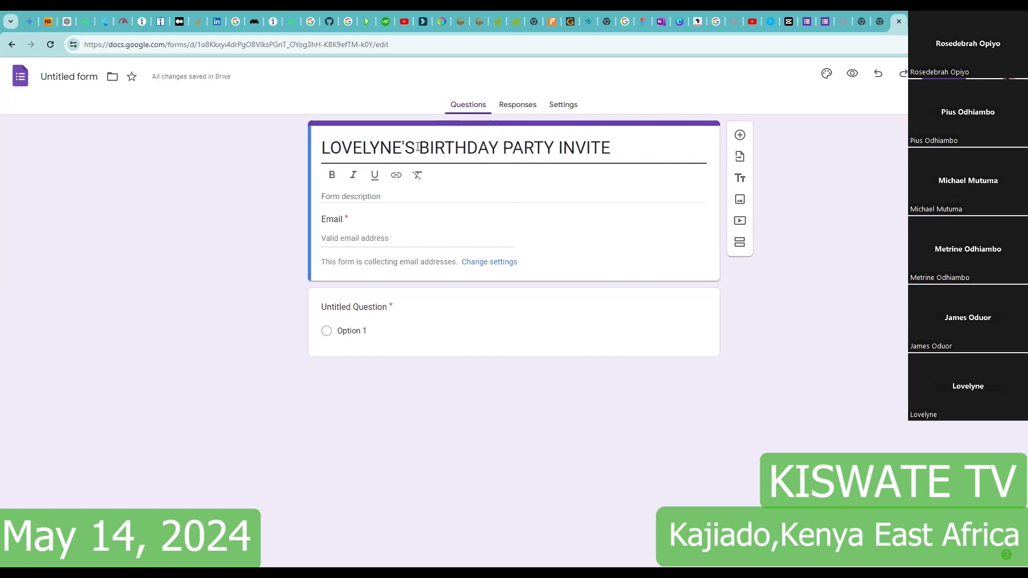
# Describe the form as created for the celebrant's "upcoming birthday party which will be helt at Roysambu, Nairobi on 14th May 2024 as from 10:00am."
pyautogui.click(419, 194)
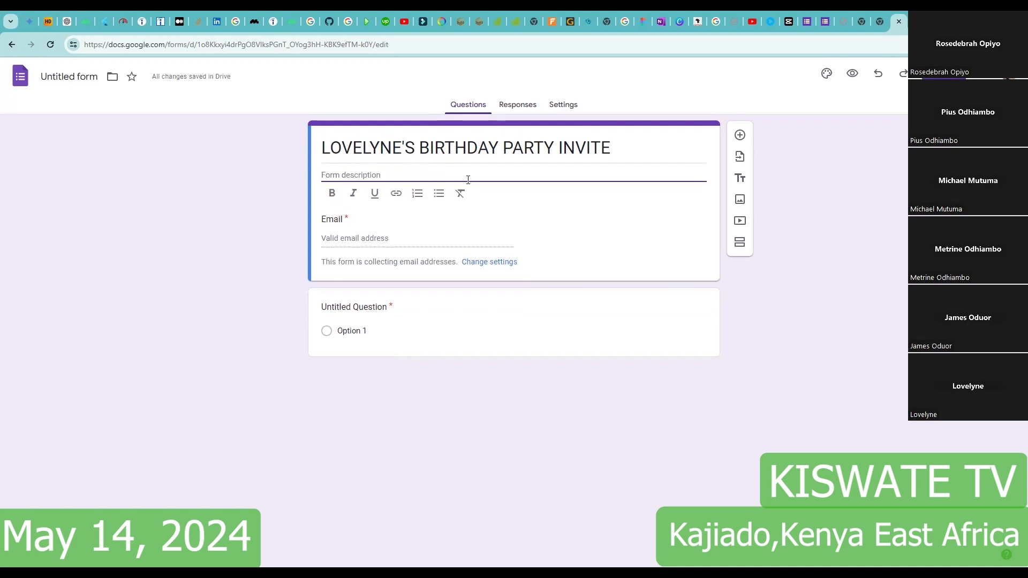
pyautogui.write('This ')
pyautogui.write('for')
pyautogui.write('m is')
pyautogui.press('BackSpace')
pyautogui.press('BackSpace')
pyautogui.press('BackSpace')
pyautogui.write('has been created for lob')
pyautogui.press('BackSpace')
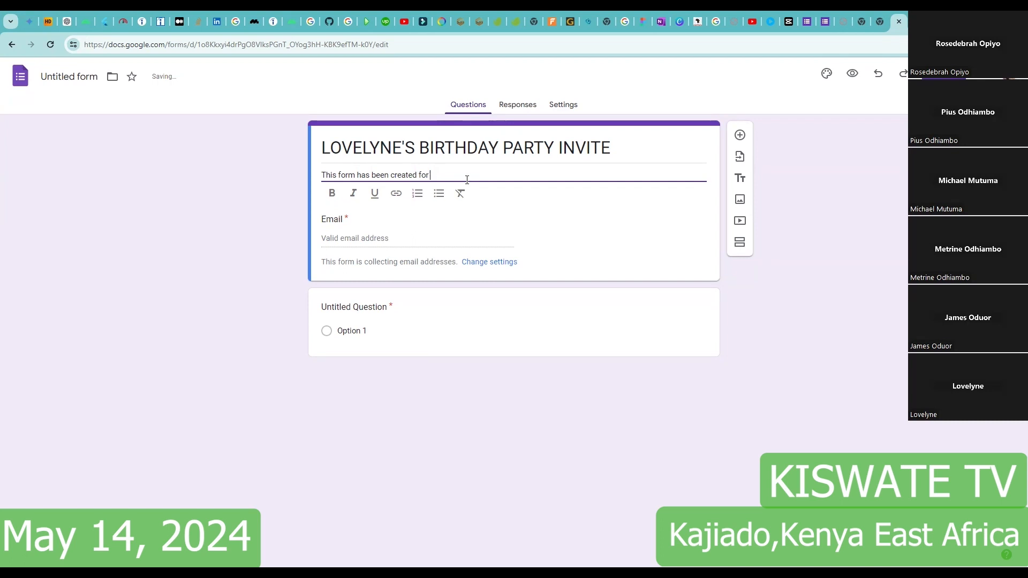
pyautogui.write('Lovelyne')
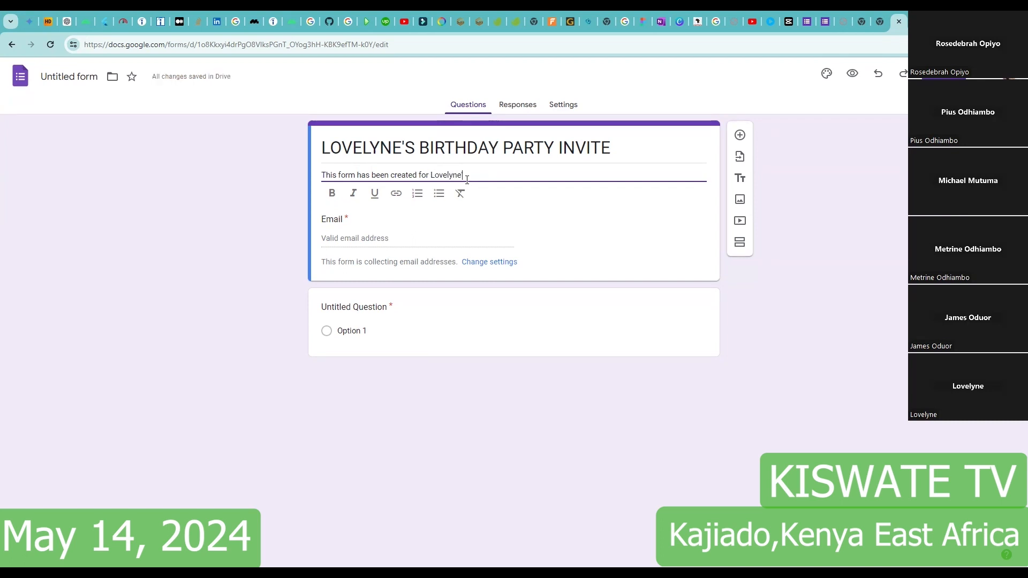
pyautogui.write("'s up")
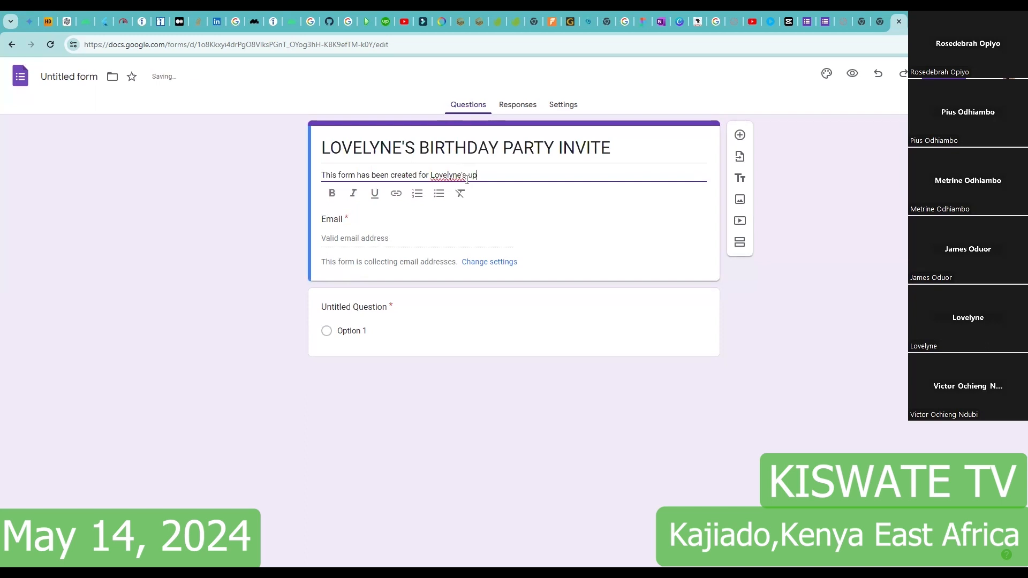
pyautogui.write('coming birthd')
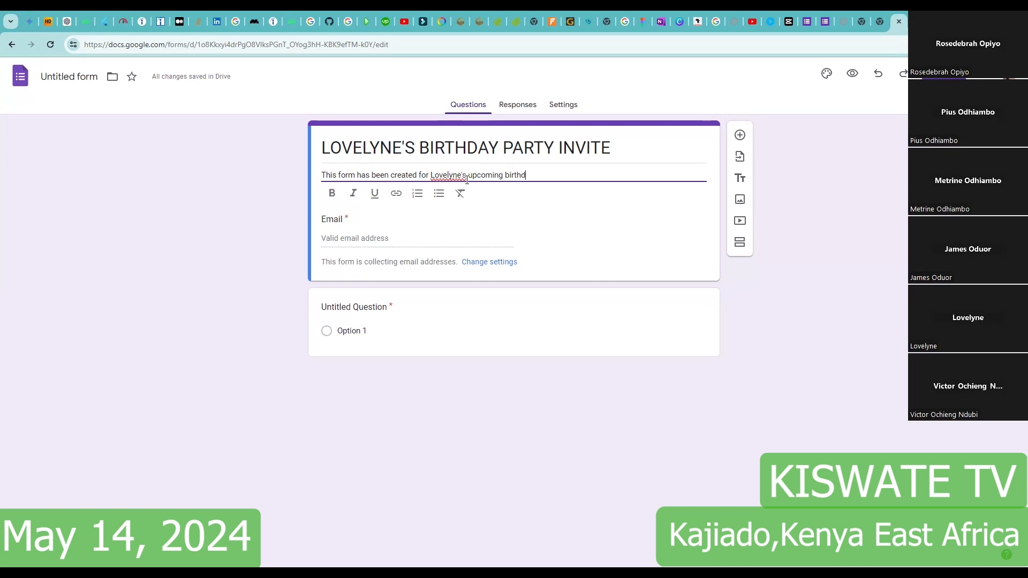
pyautogui.write('ay party which will be helt at Roysamb')
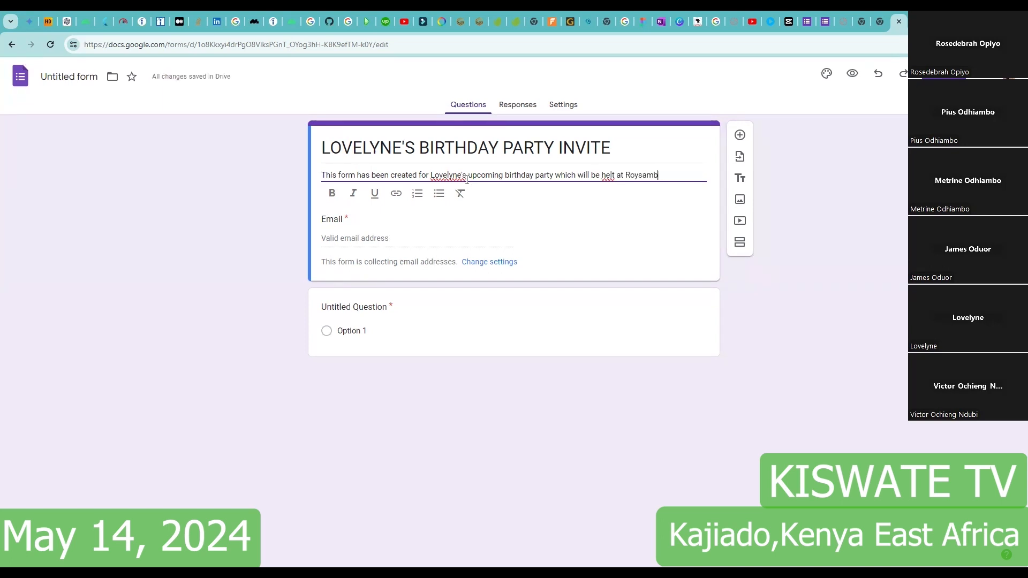
pyautogui.write('u, Nair')
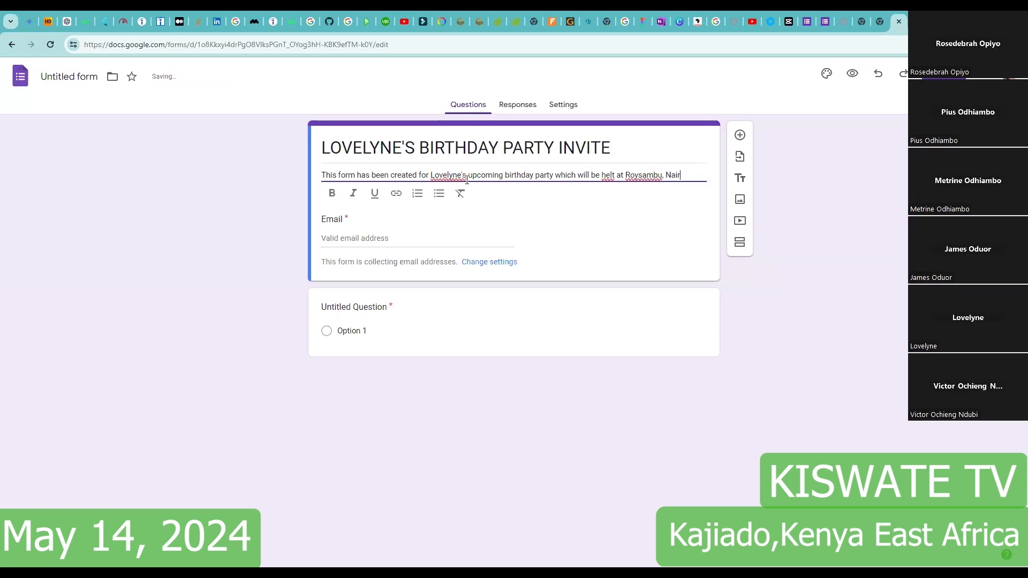
pyautogui.write('obi on 14T')
pyautogui.press('BackSpace')
pyautogui.write('th May n')
pyautogui.press('BackSpace')
pyautogui.write('2024')
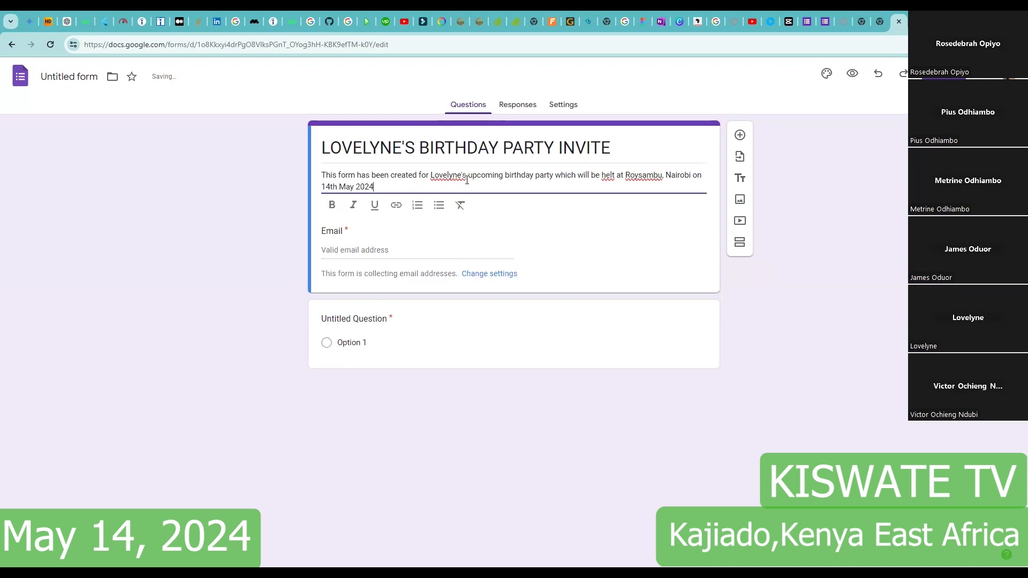
pyautogui.write(' as from 10:00am.')
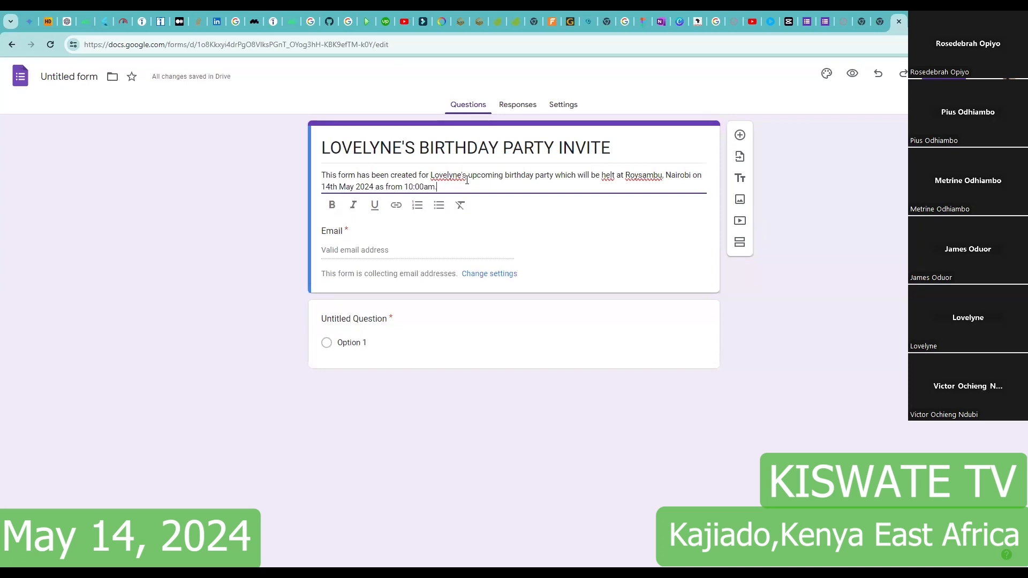
# Change the untitled question to the Short answer type and title it "Full Name"
pyautogui.click(447, 337)
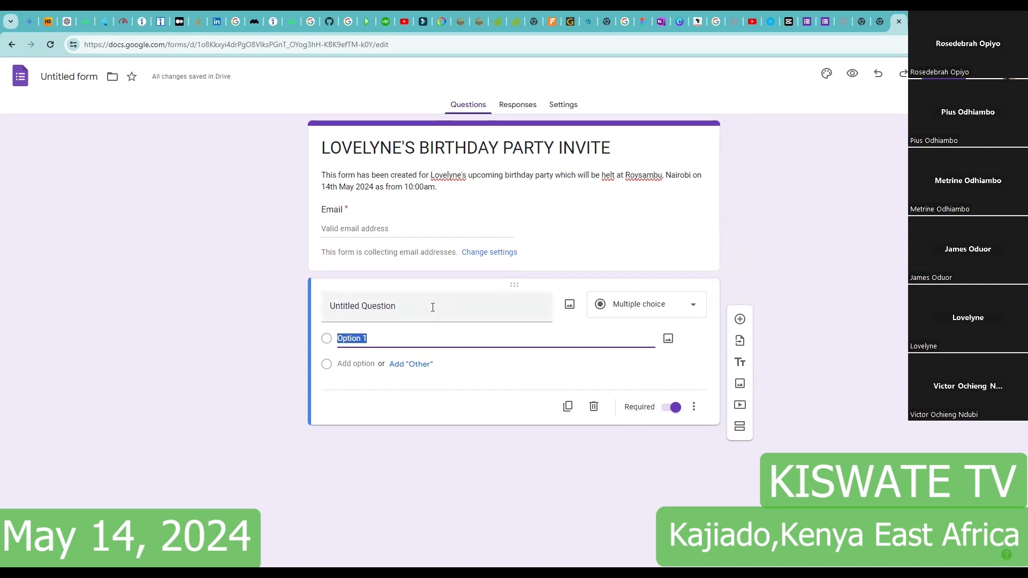
pyautogui.click(694, 308)
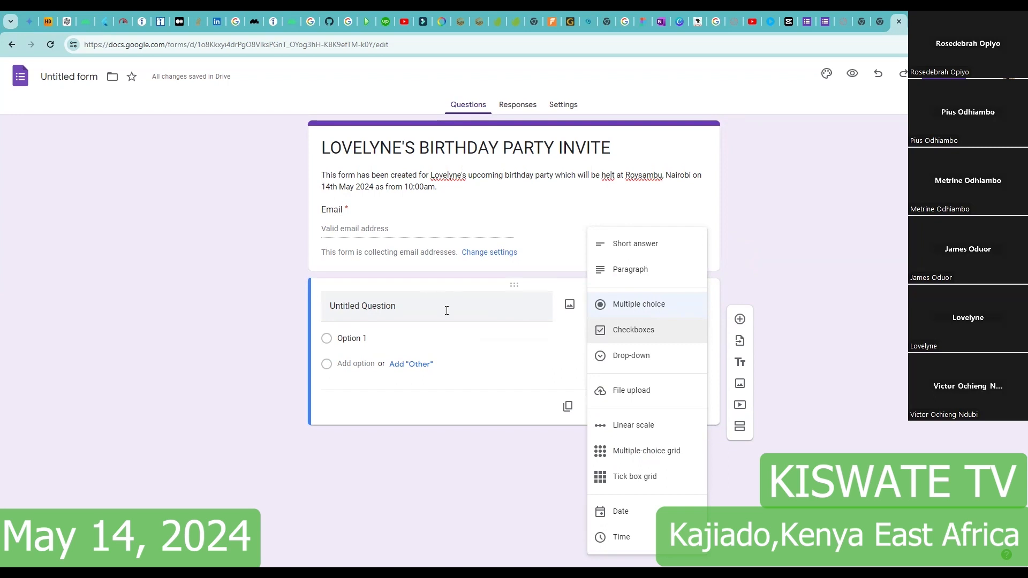
pyautogui.click(659, 253)
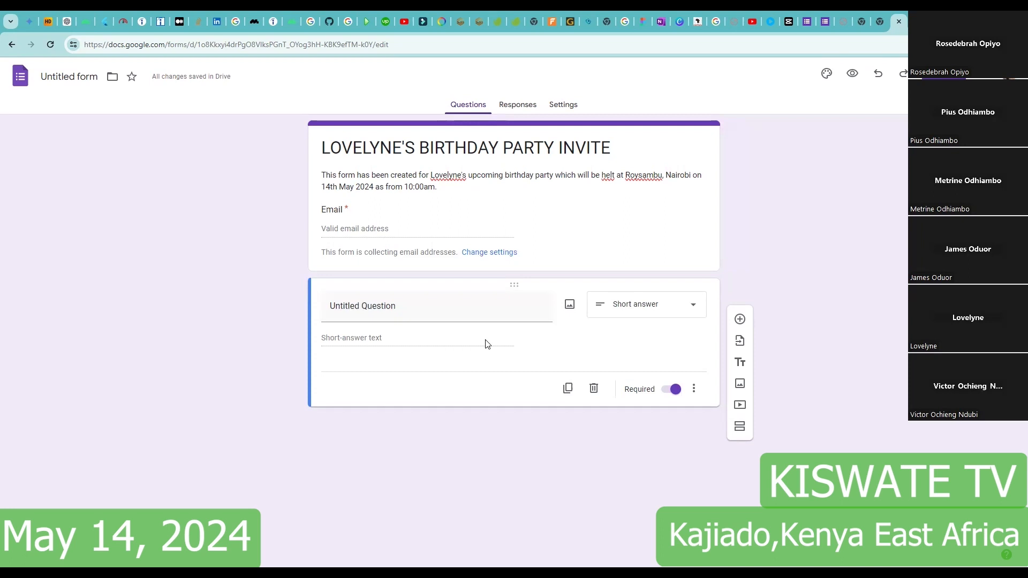
pyautogui.click(479, 311)
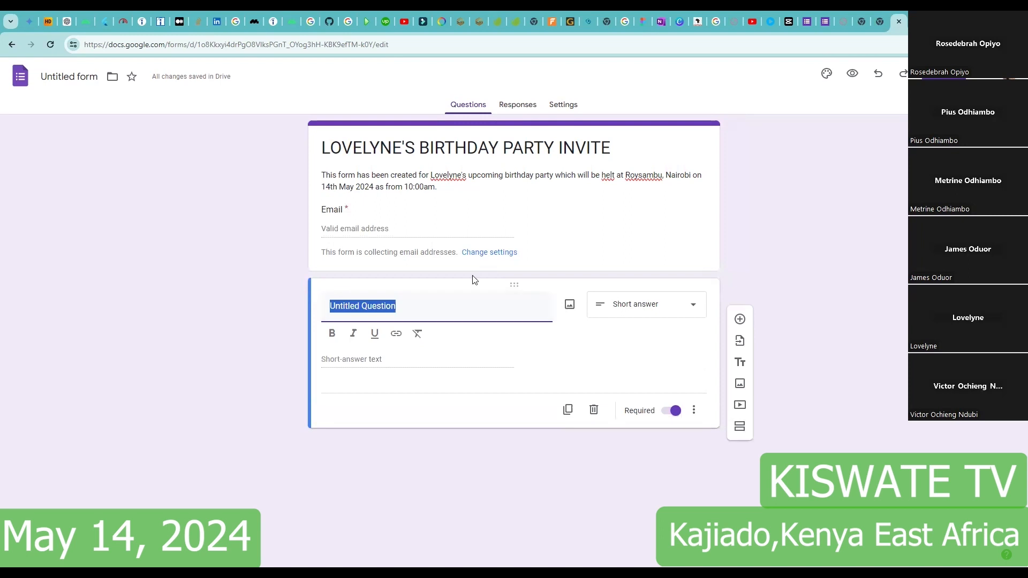
pyautogui.write('Fu')
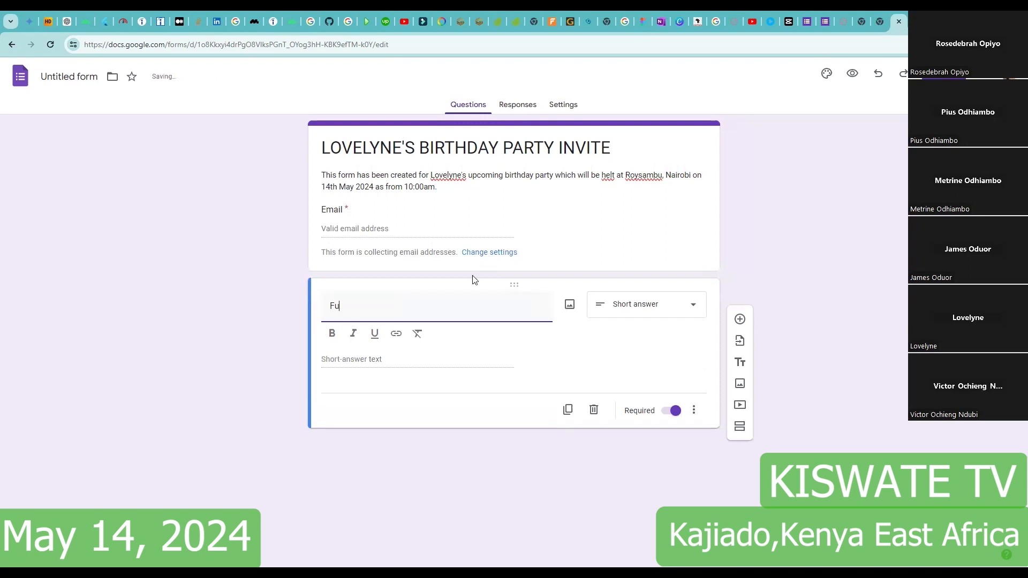
pyautogui.write('ll Name')
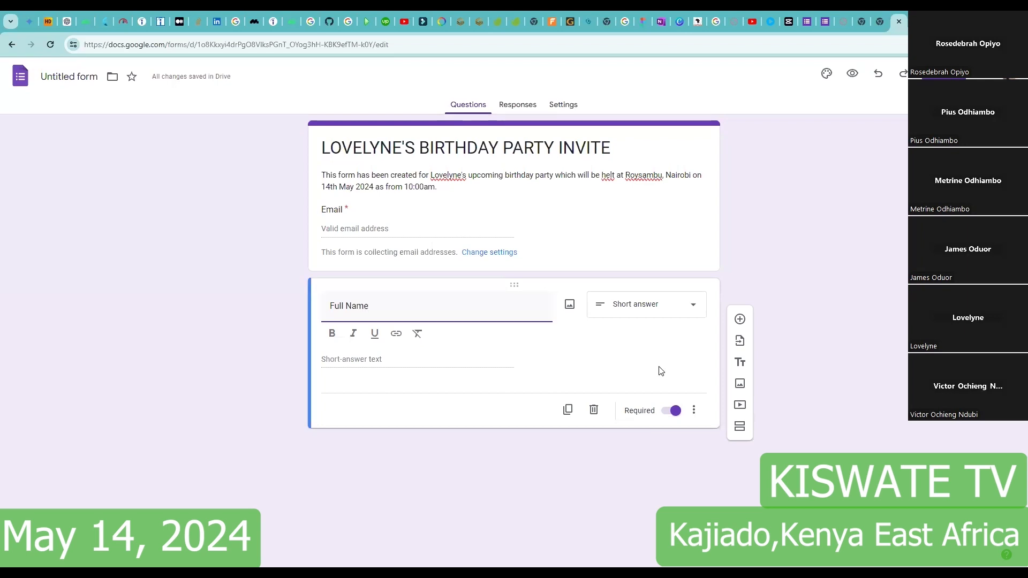
# Add a new question asking "Will you be available for" followed by the celebrant's first name in the possessive and "birthday party?"
pyautogui.click(744, 324)
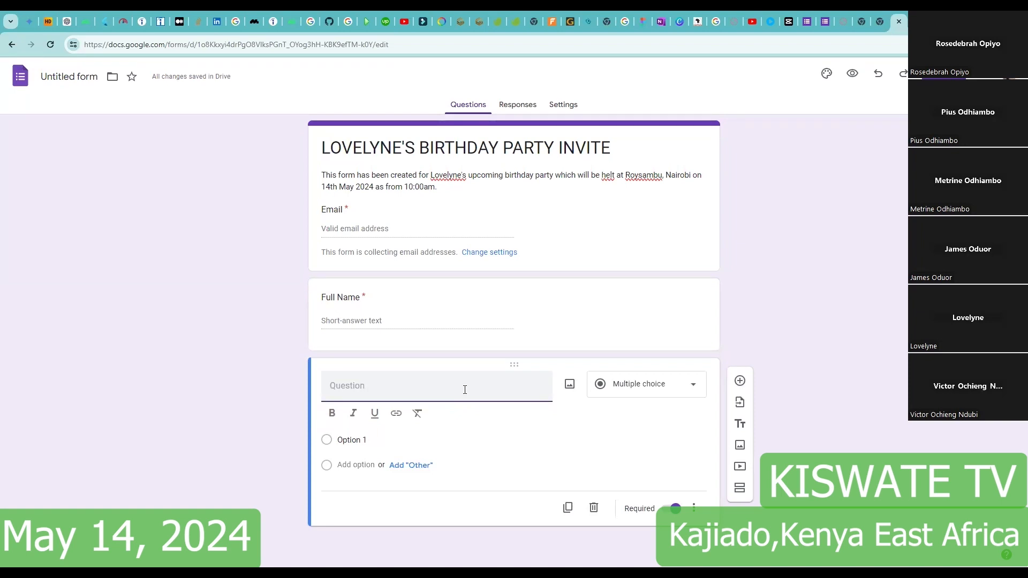
pyautogui.write('Wi')
pyautogui.press('BackSpace')
pyautogui.write('ill')
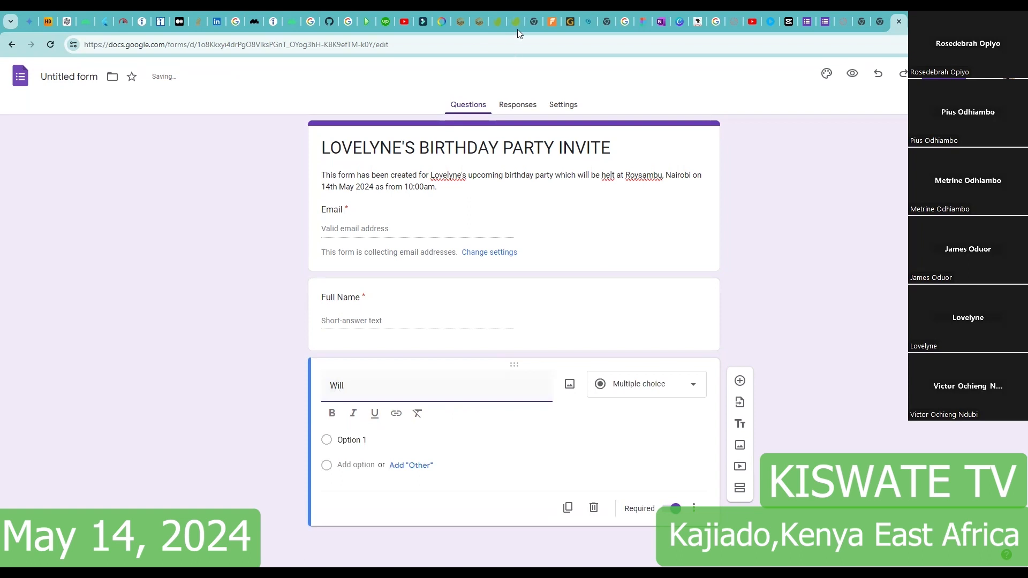
pyautogui.write('you be ')
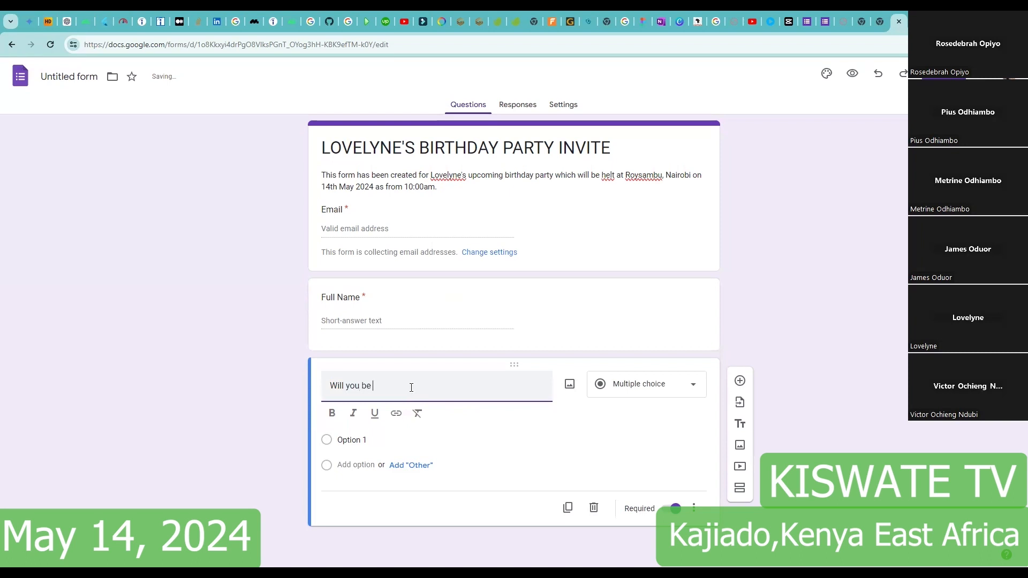
pyautogui.write('available ')
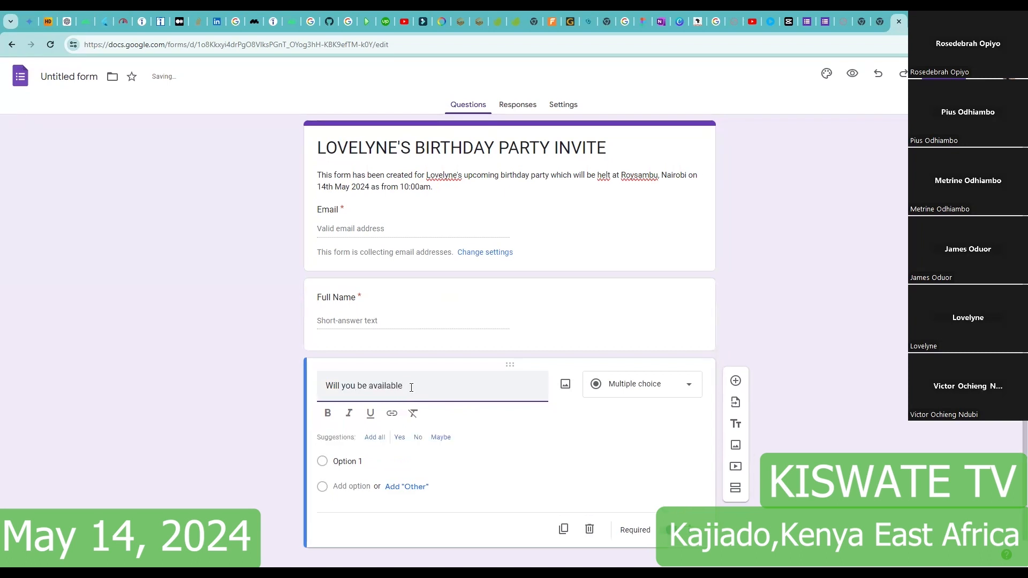
pyautogui.write('for LoveLYNES')
pyautogui.press('BackSpace')
pyautogui.press('BackSpace')
pyautogui.press('BackSpace')
pyautogui.press('BackSpace')
pyautogui.write("lyne's birth")
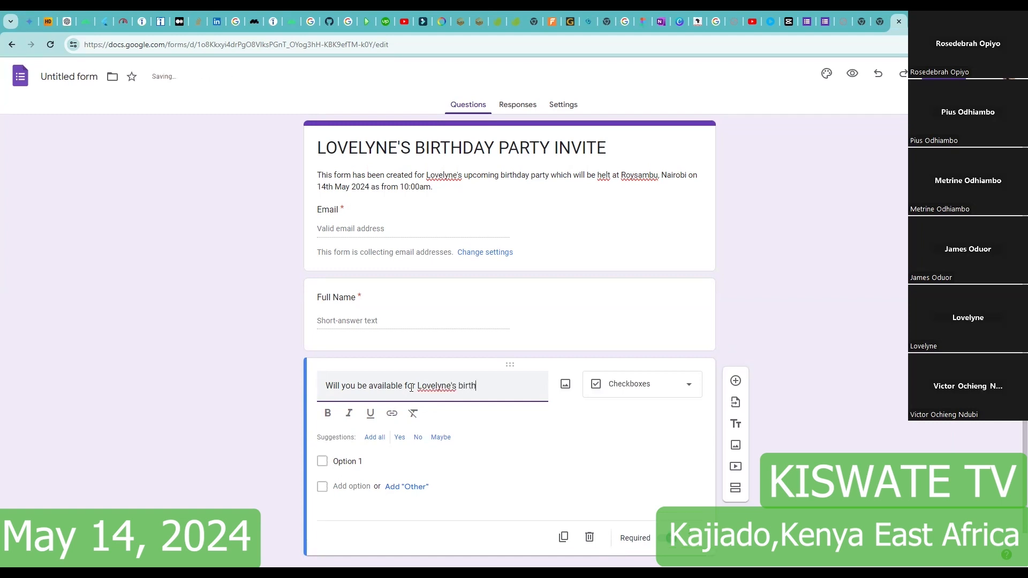
pyautogui.write('day party?')
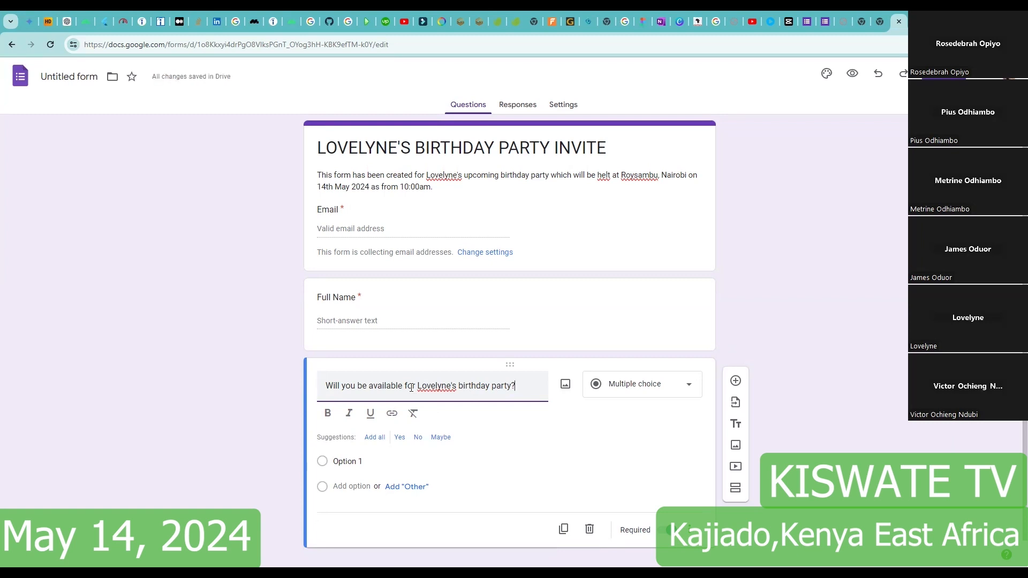
# Set the availability question to Multiple choice and fill it with the suggested options Yes, No and Maybe
pyautogui.scroll(-1, 482, 356)
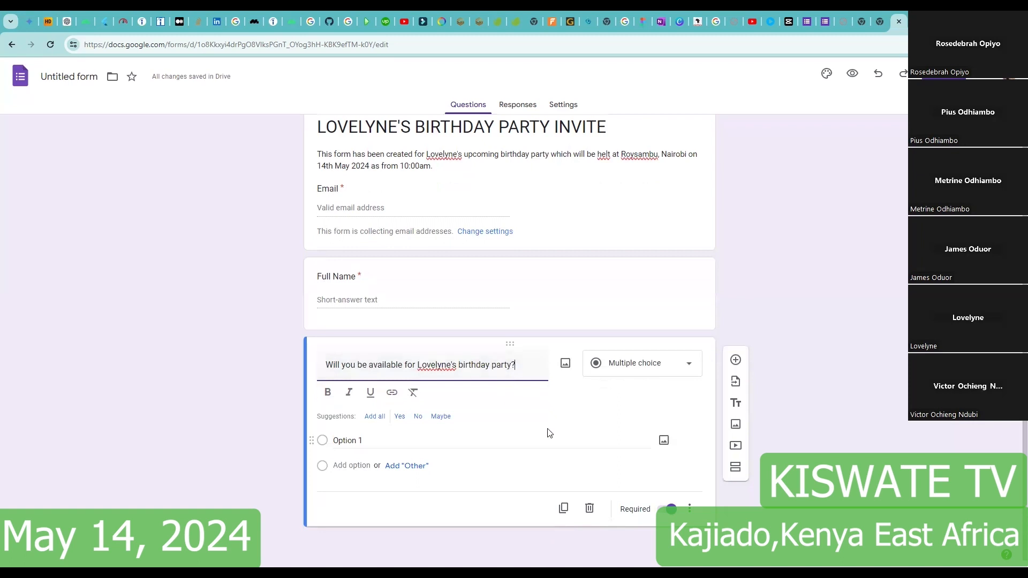
pyautogui.click(690, 365)
pyautogui.click(664, 309)
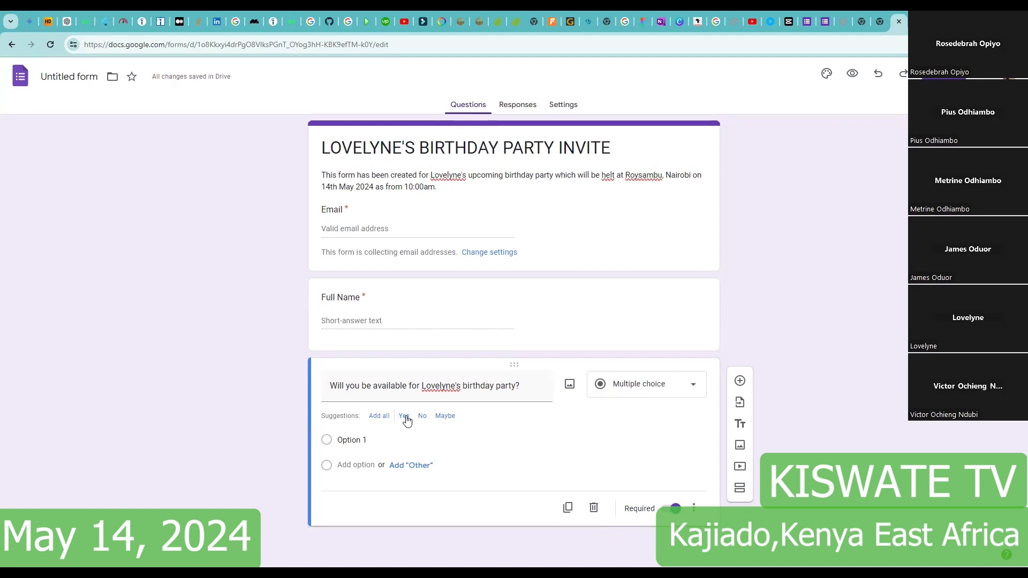
pyautogui.click(404, 416)
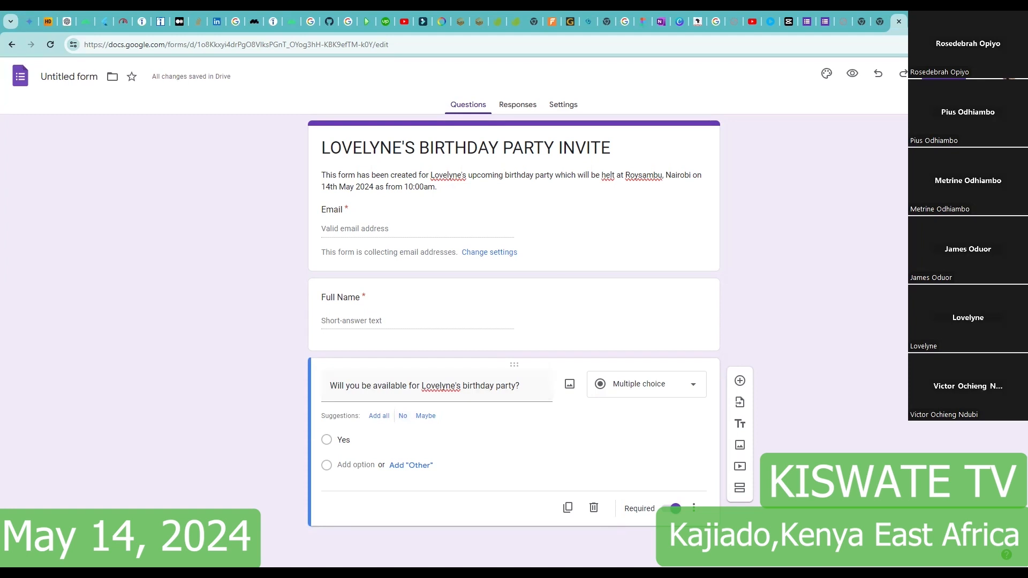
pyautogui.click(1016, 45)
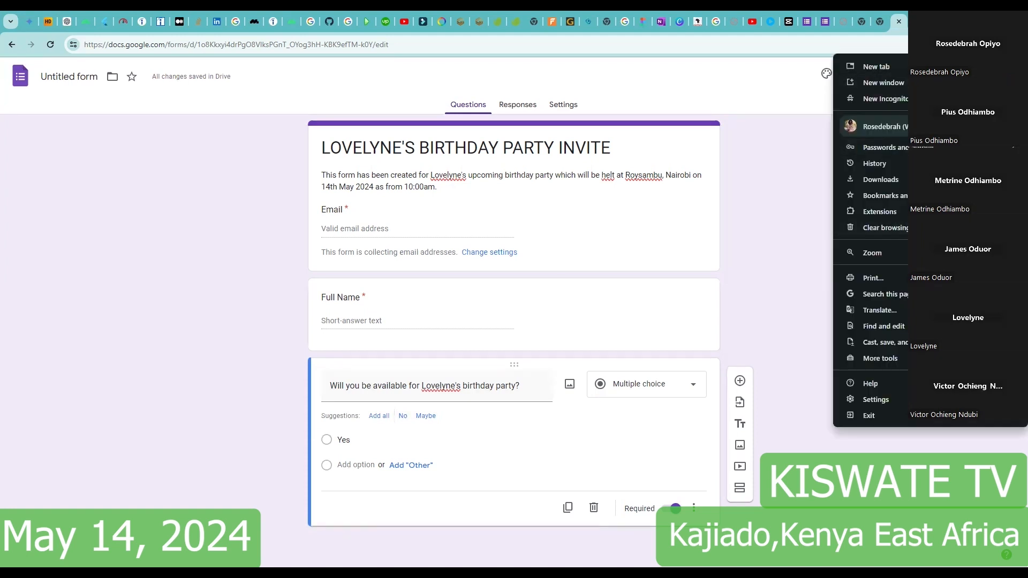
pyautogui.click(988, 252)
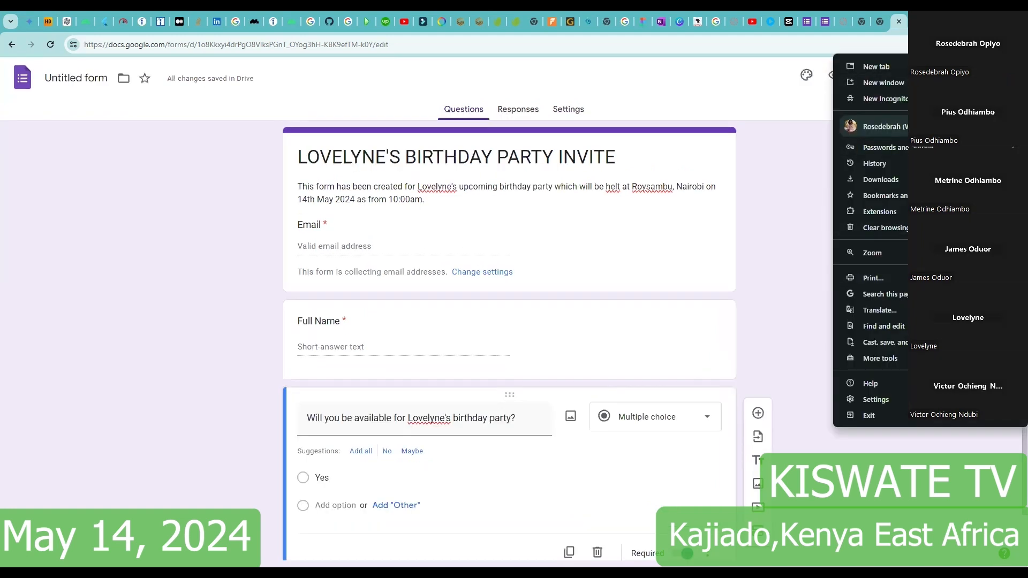
pyautogui.click(988, 252)
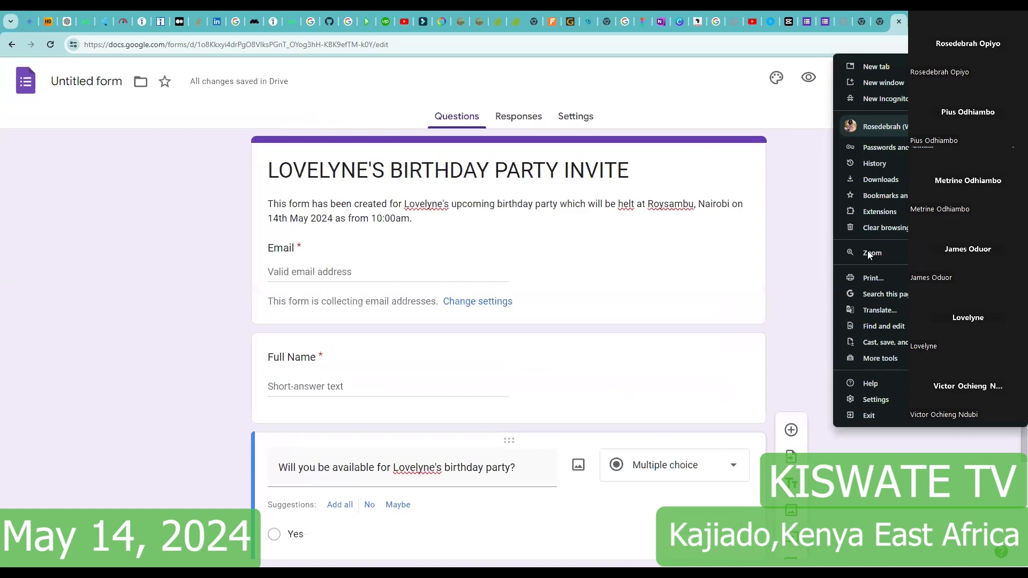
pyautogui.click(796, 222)
pyautogui.scroll(-3, 802, 221)
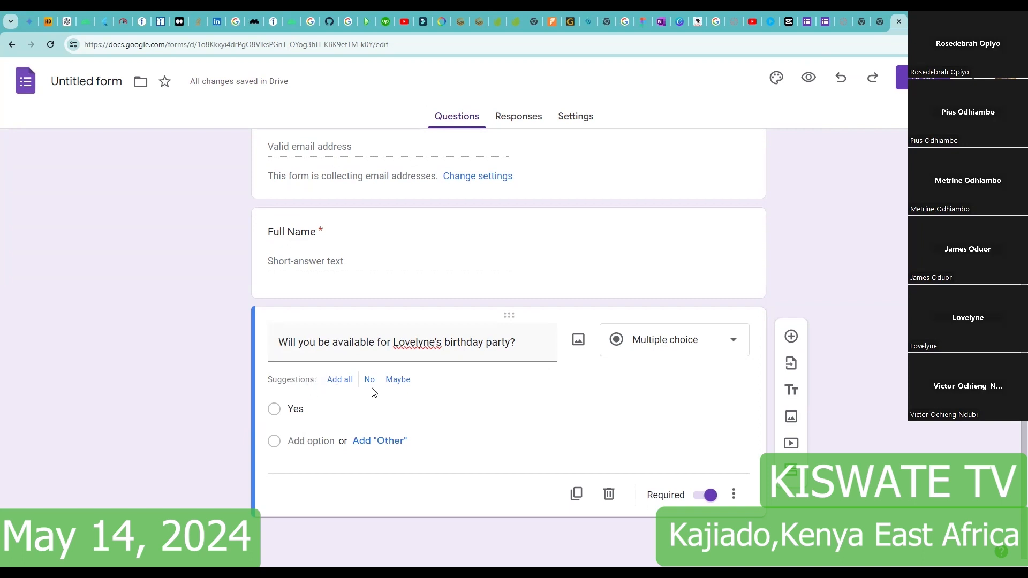
pyautogui.click(339, 380)
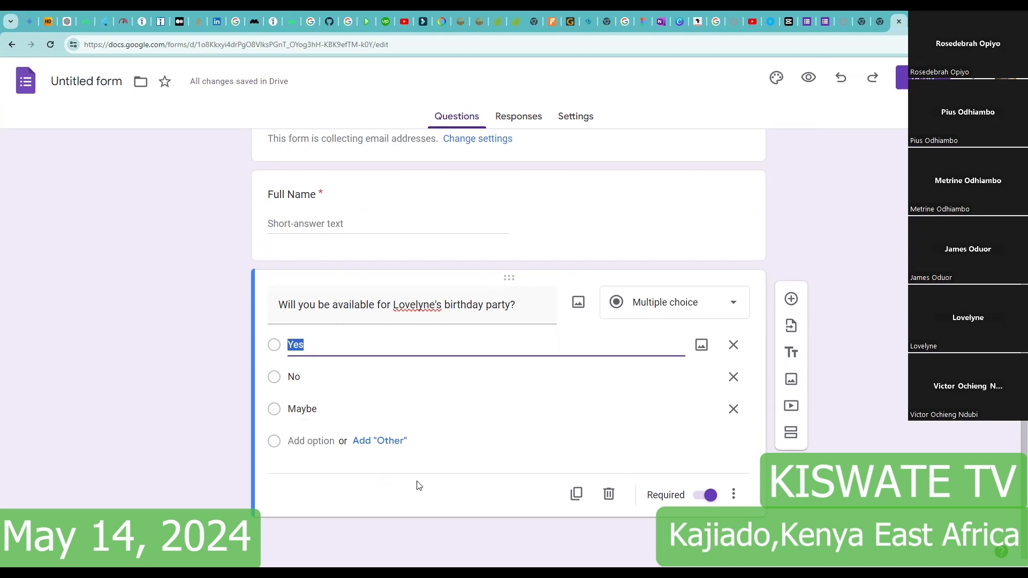
# Add another question titled "Will you be bringing gifts to the party?"
pyautogui.click(790, 300)
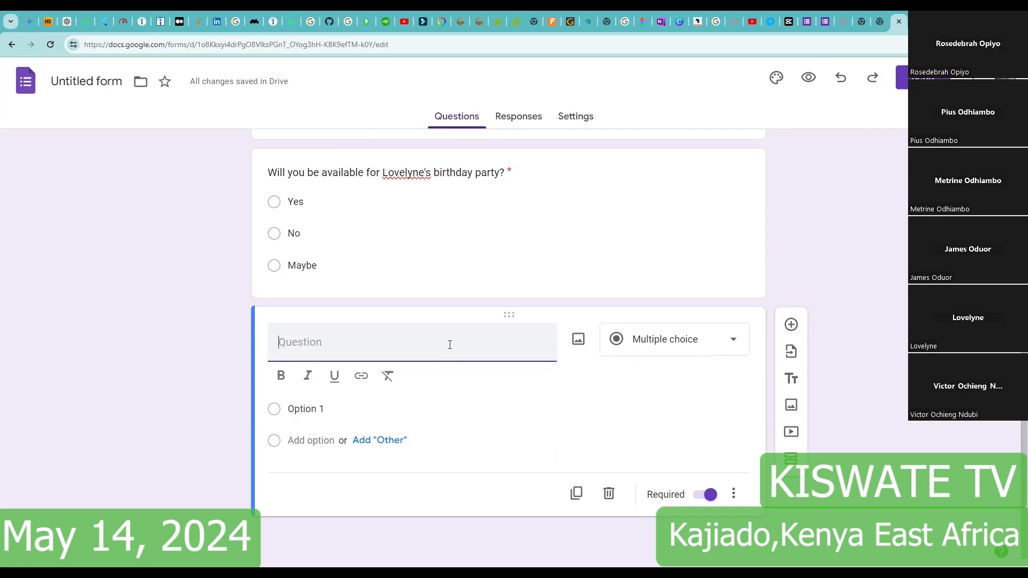
pyautogui.write('W')
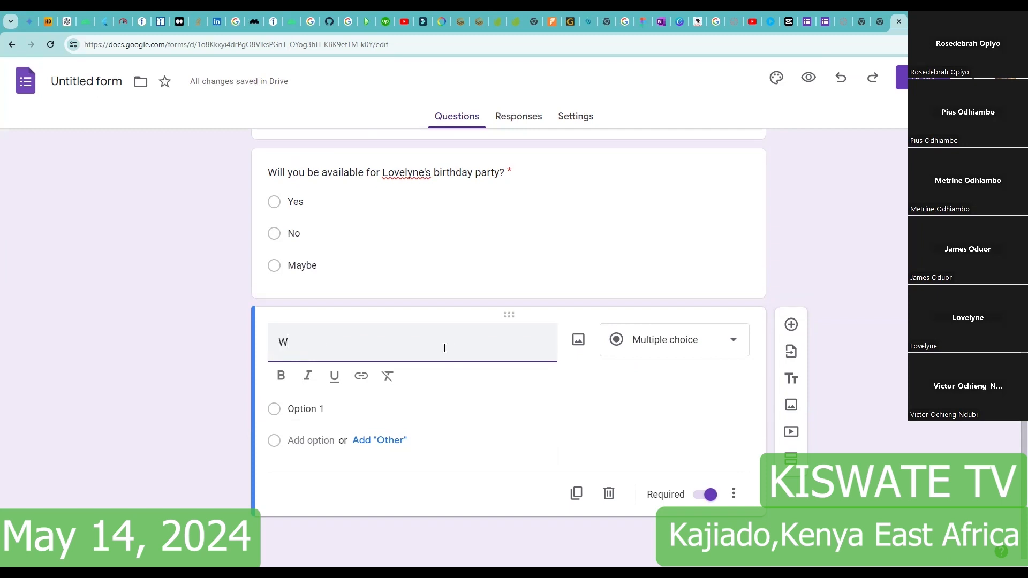
pyautogui.write('il')
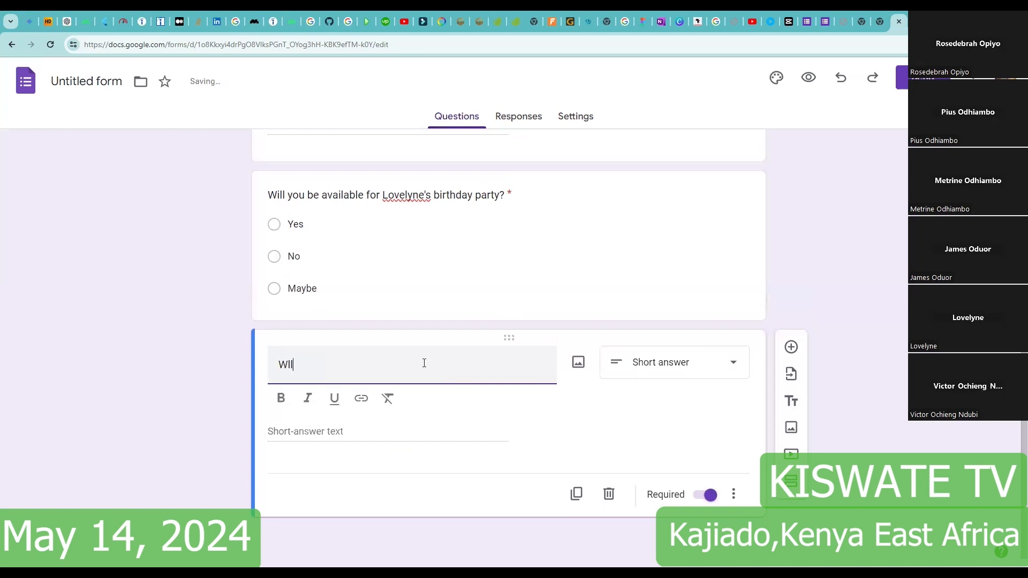
pyautogui.press('BackSpace')
pyautogui.press('BackSpace')
pyautogui.write('ill')
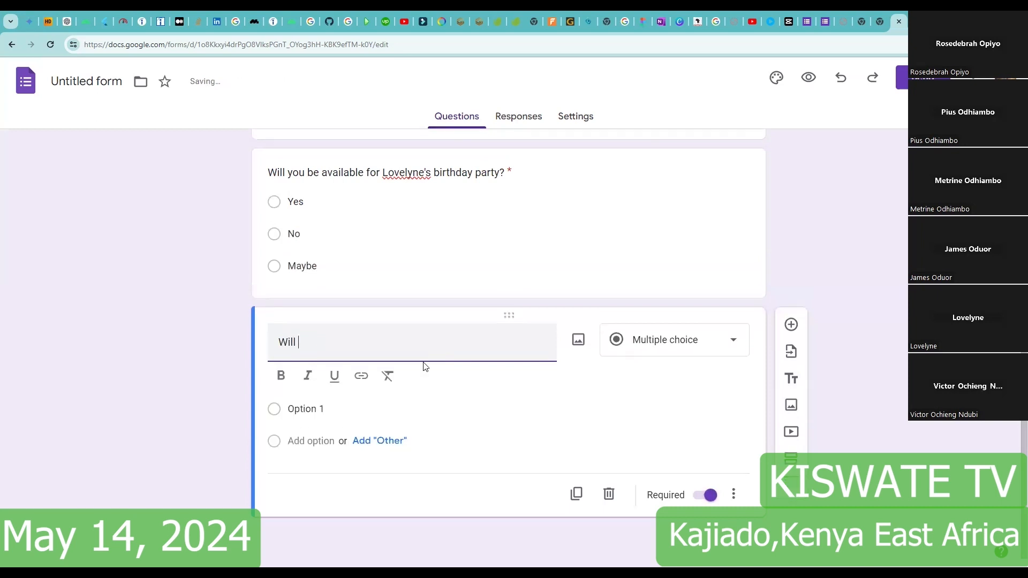
pyautogui.write(' you be b')
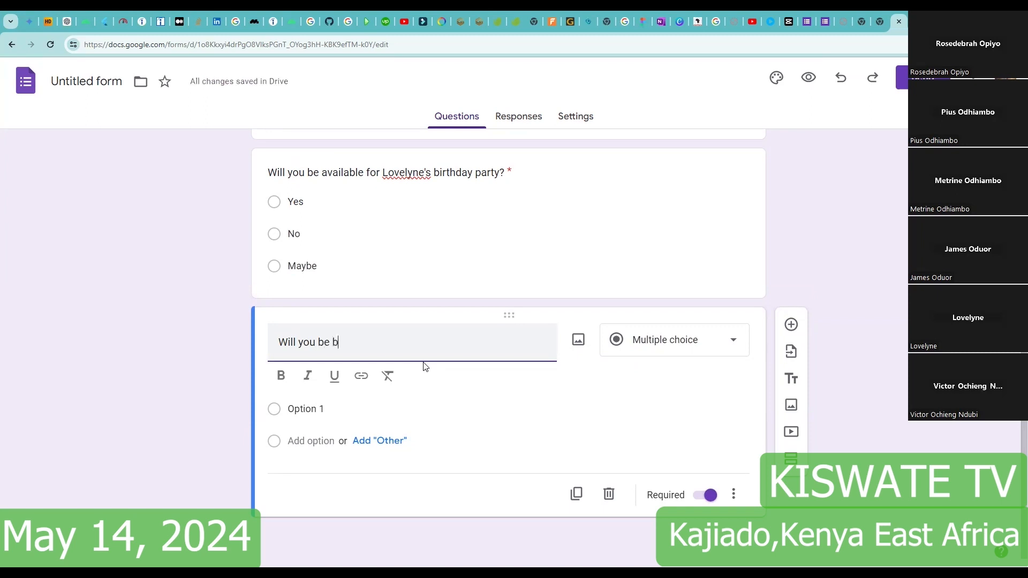
pyautogui.write('ringing gifts to the ')
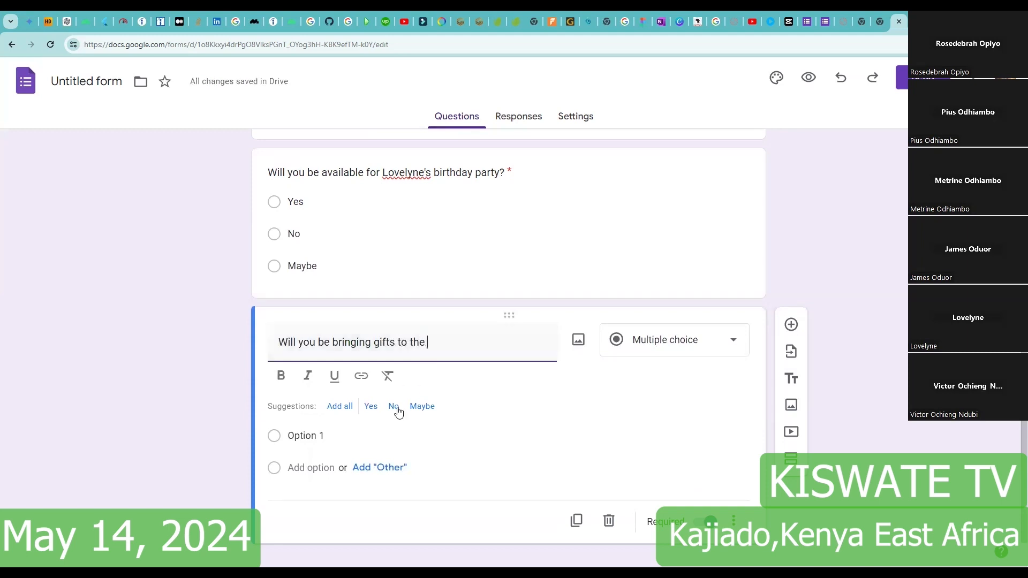
pyautogui.write('party?')
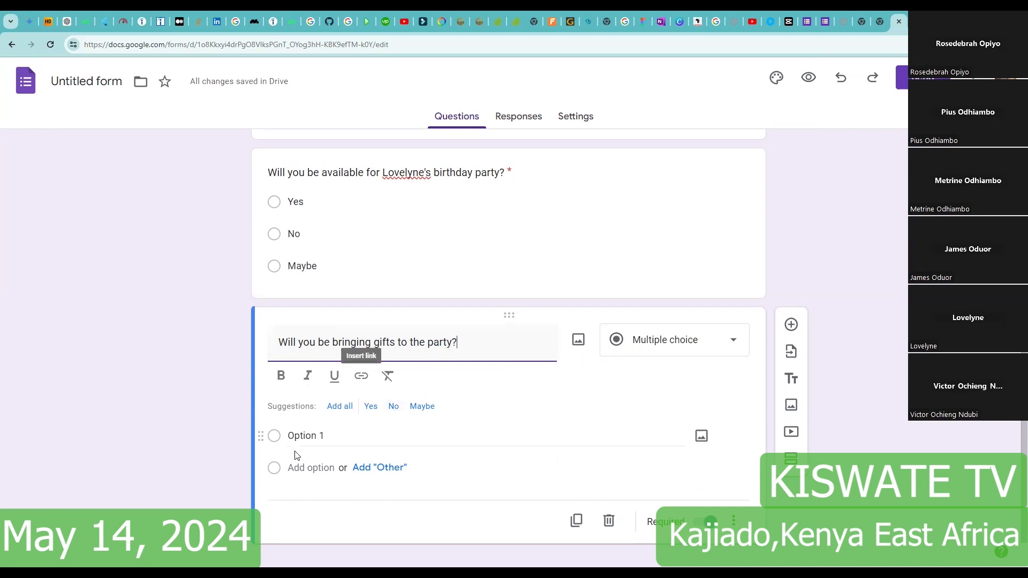
# Give the gifts question all the suggested options: Yes, No and Maybe
pyautogui.click(337, 412)
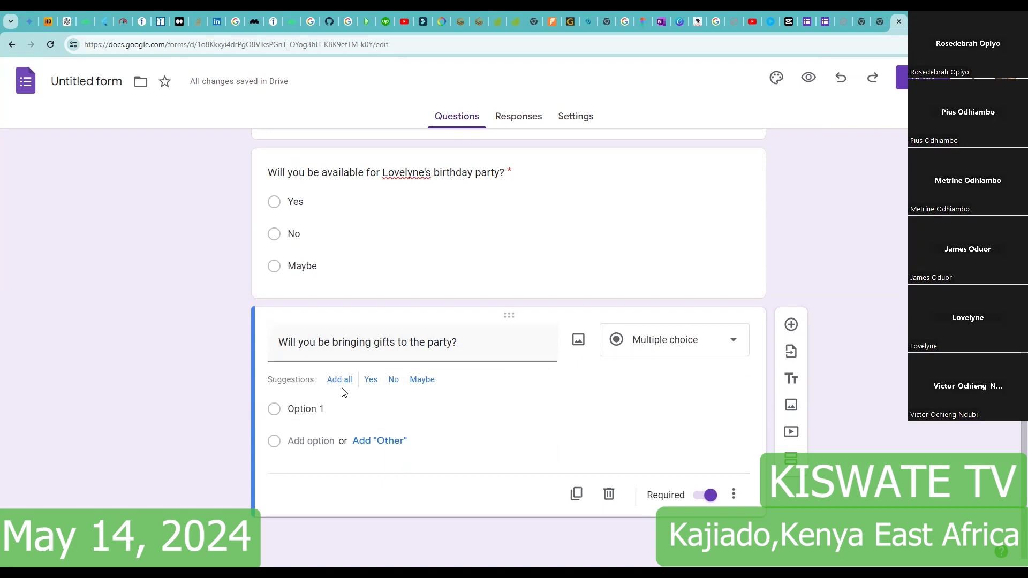
pyautogui.click(341, 380)
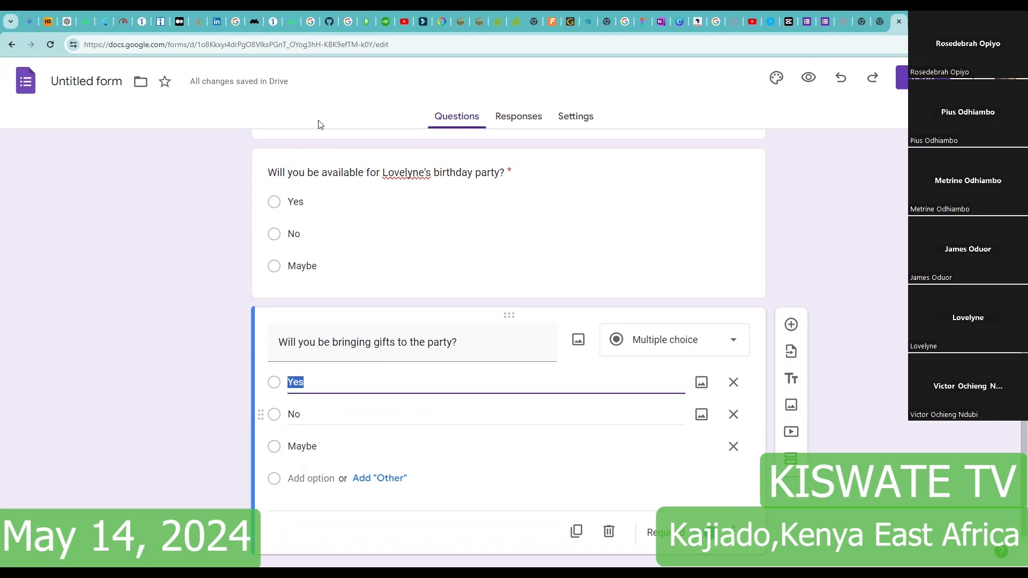
pyautogui.click(523, 103)
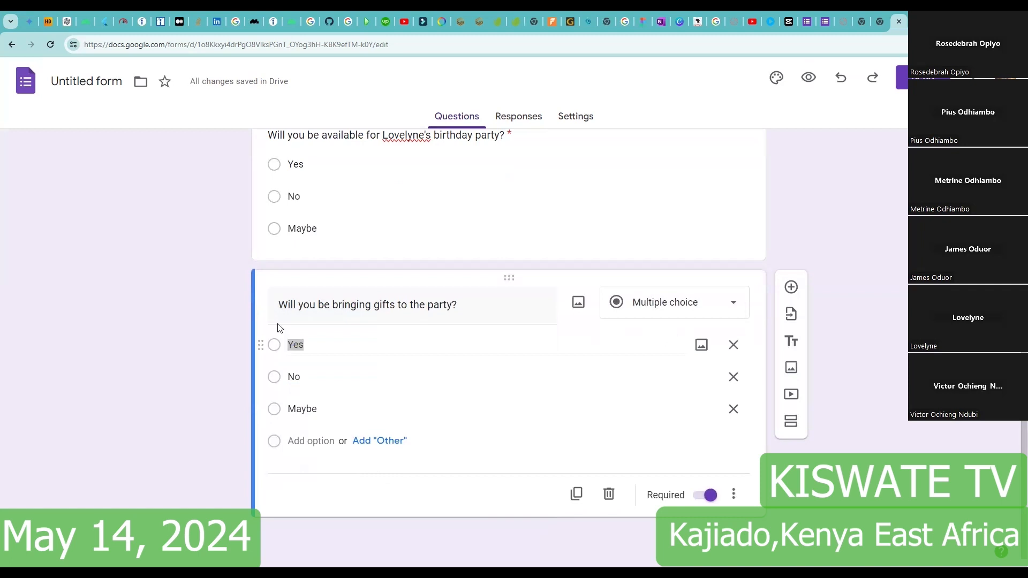
# Add a new question below the gifts question with the text "Will be coming with friends?"
pyautogui.click(791, 287)
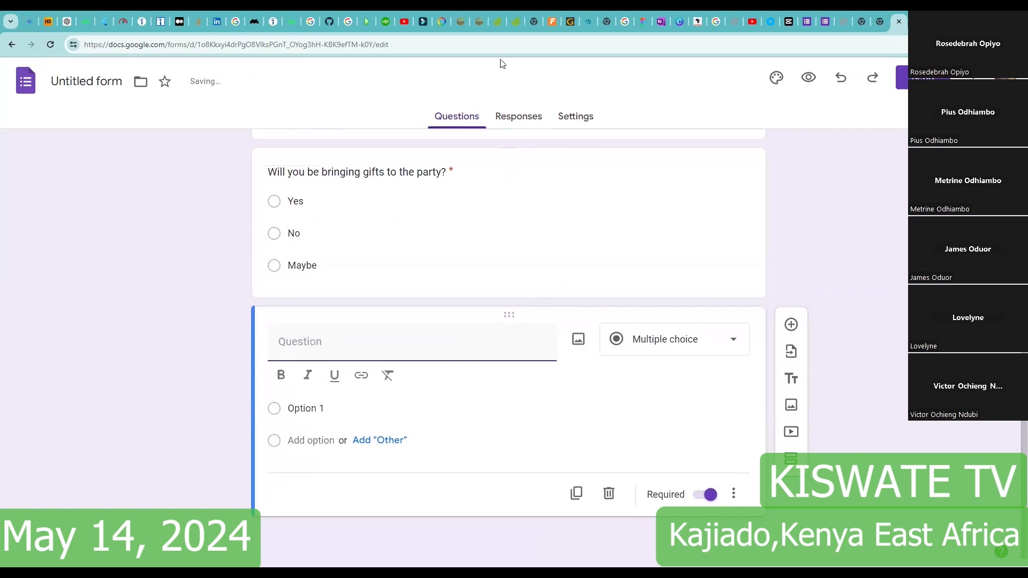
pyautogui.click(494, 27)
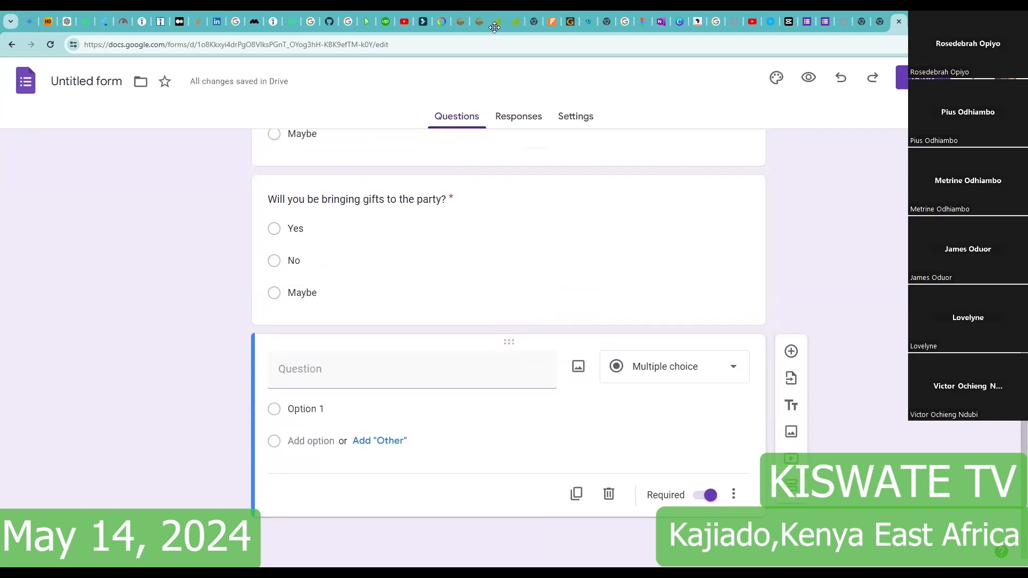
pyautogui.click(435, 377)
pyautogui.write('Wil')
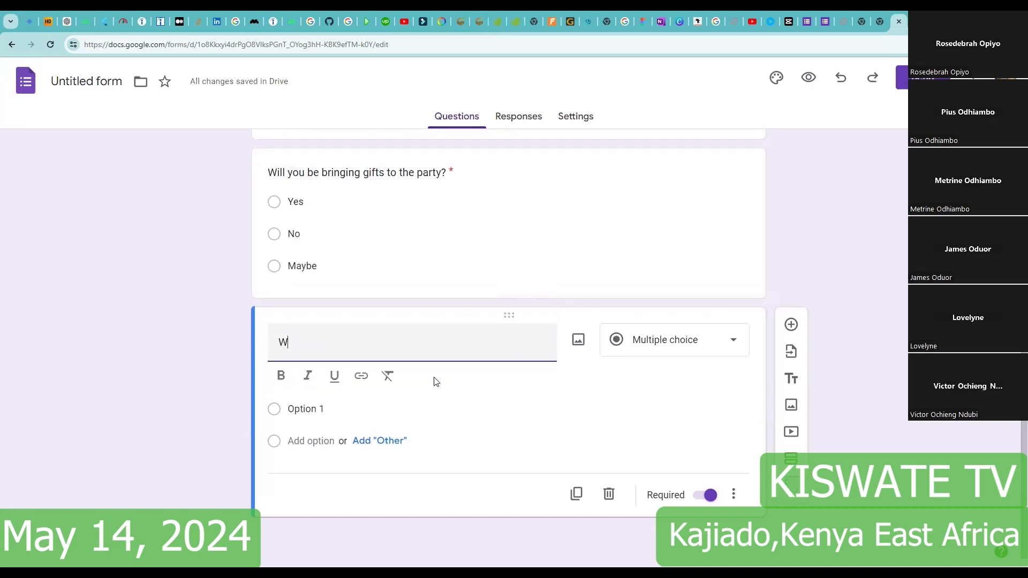
pyautogui.press('BackSpace')
pyautogui.press('BackSpace')
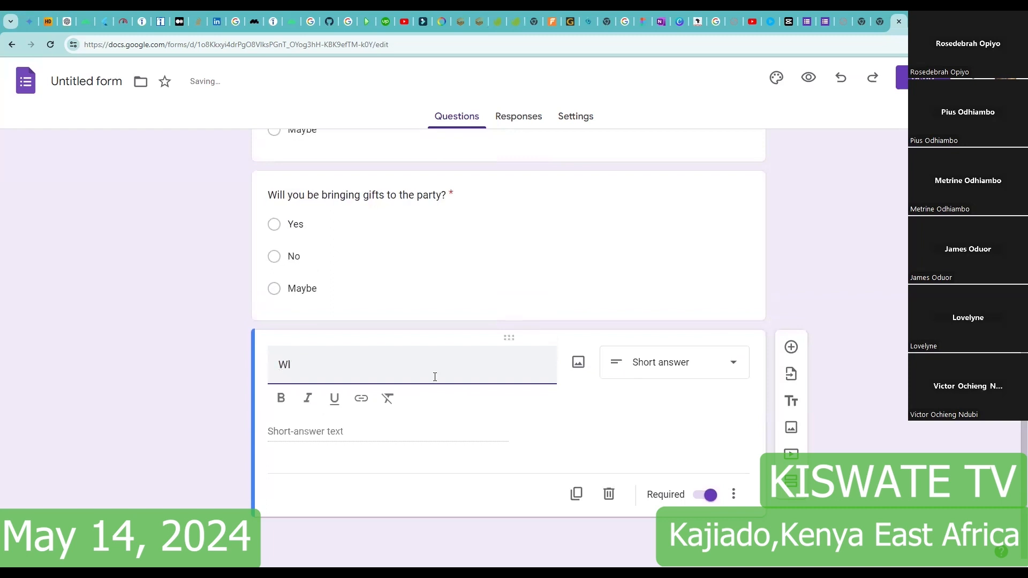
pyautogui.write('ll  be coming with fri')
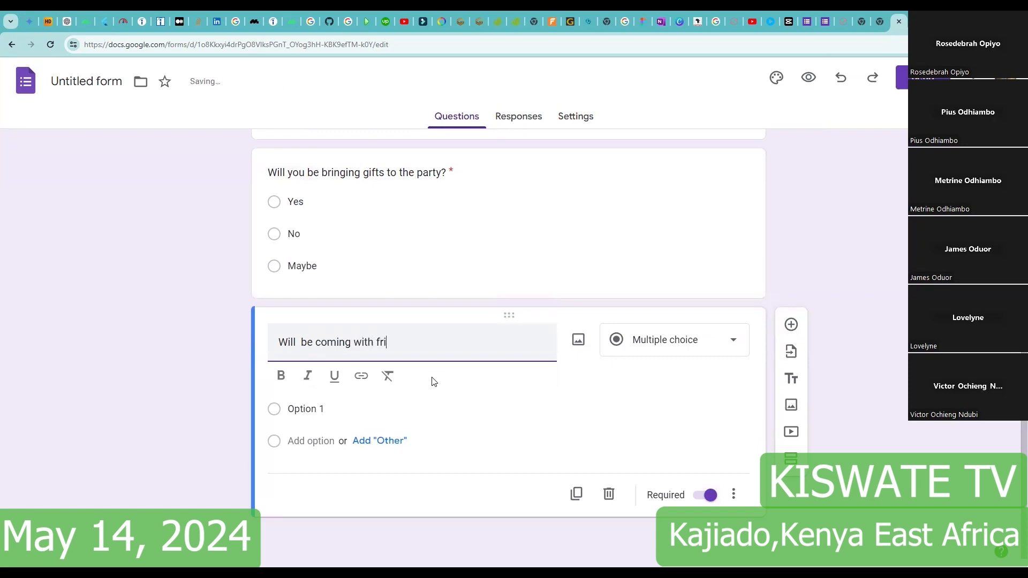
pyautogui.write('ends?')
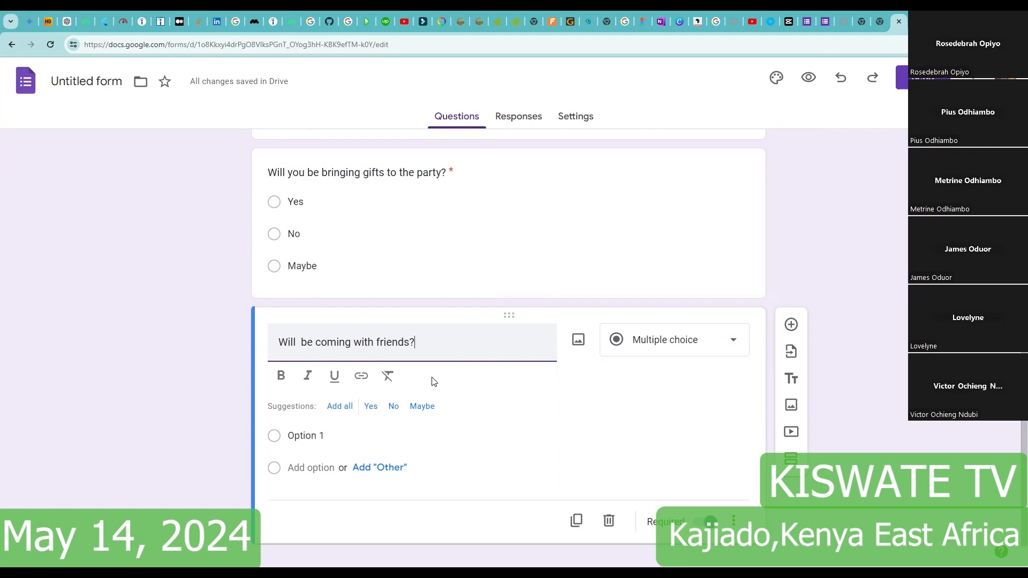
# Correct the question to "Will you be coming with friends?" and give it the suggested options Yes, No and Maybe
pyautogui.scroll(-1, 436, 345)
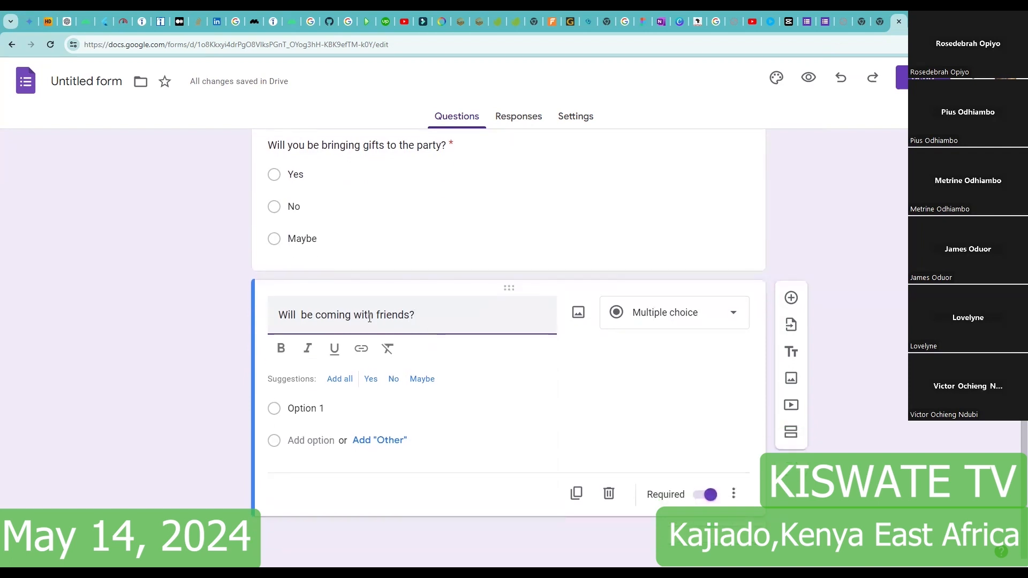
pyautogui.click(300, 314)
pyautogui.write('you')
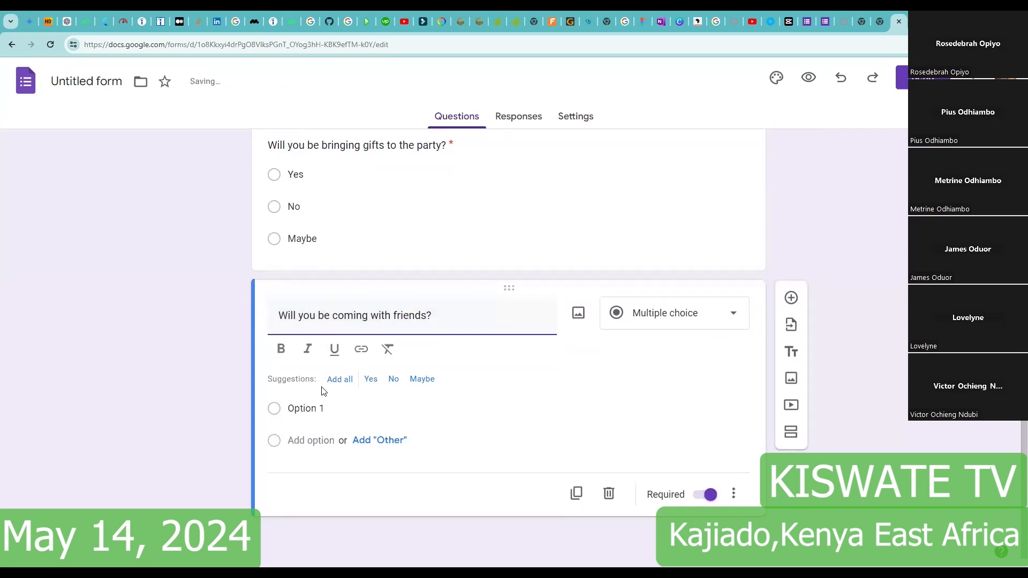
pyautogui.click(348, 380)
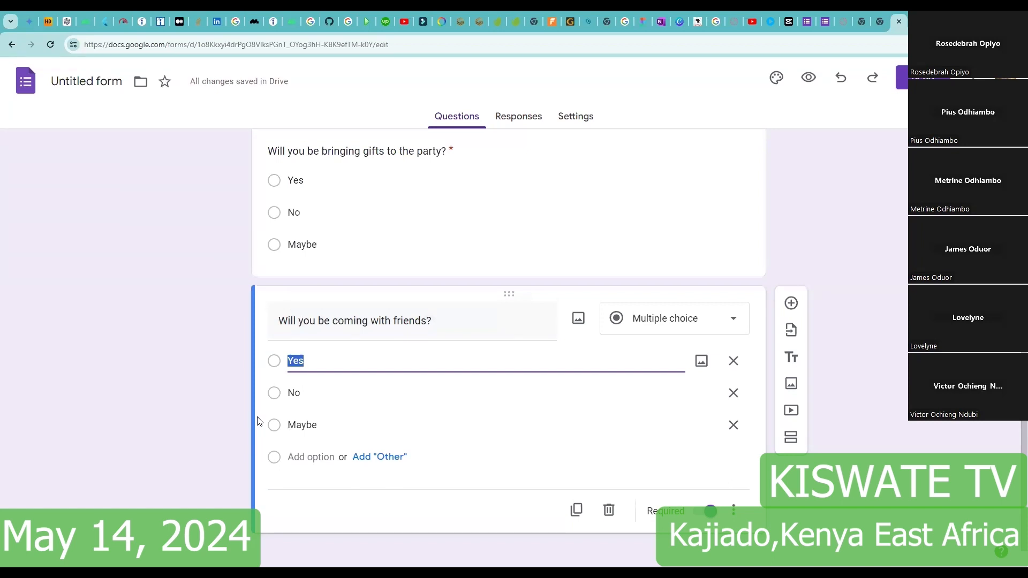
pyautogui.scroll(-1, 532, 406)
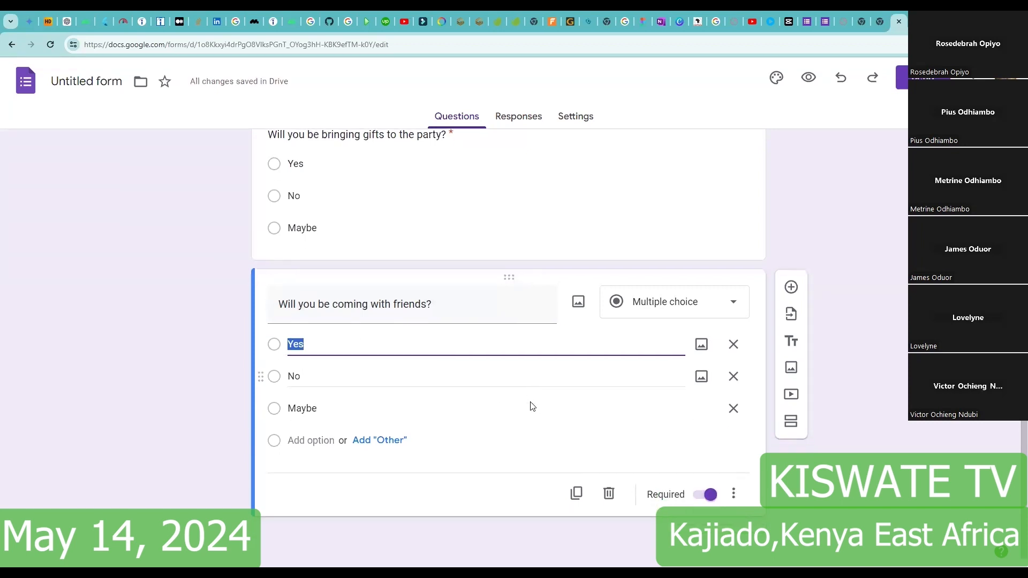
# Add a short-answer question below the friends question reading "If yes, how many friends will you be coming with?"
pyautogui.click(791, 287)
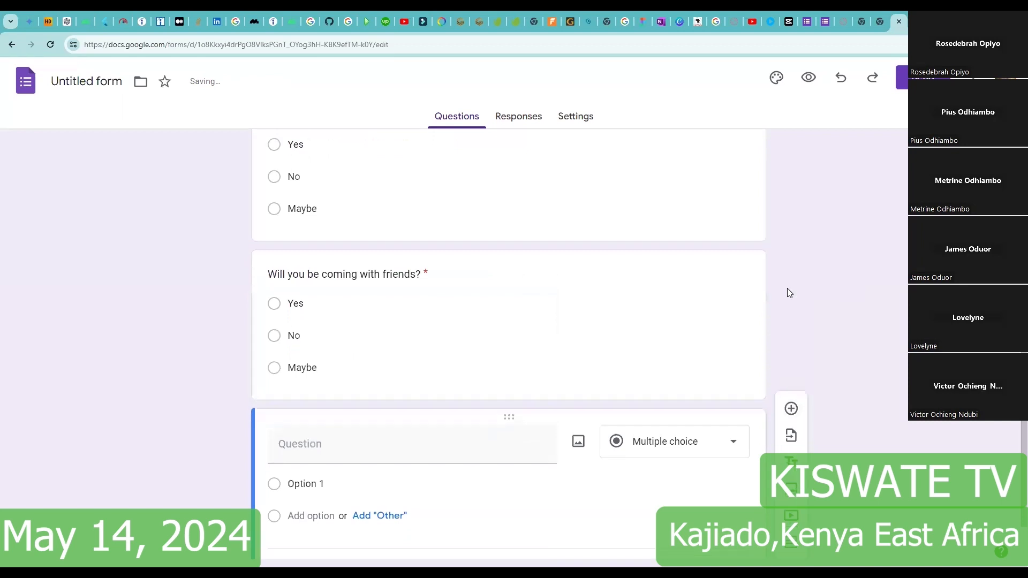
pyautogui.click(388, 364)
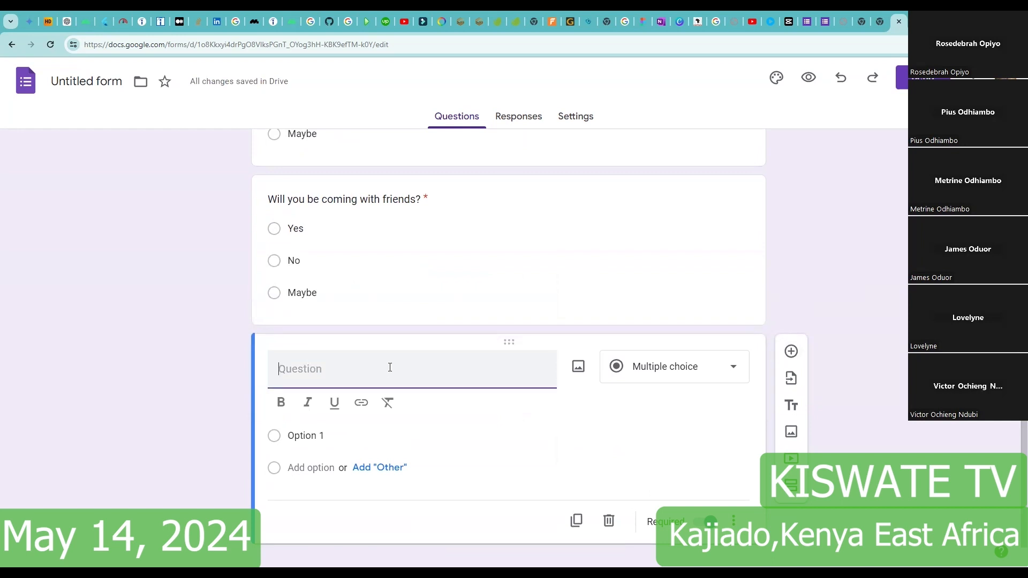
pyautogui.write('I')
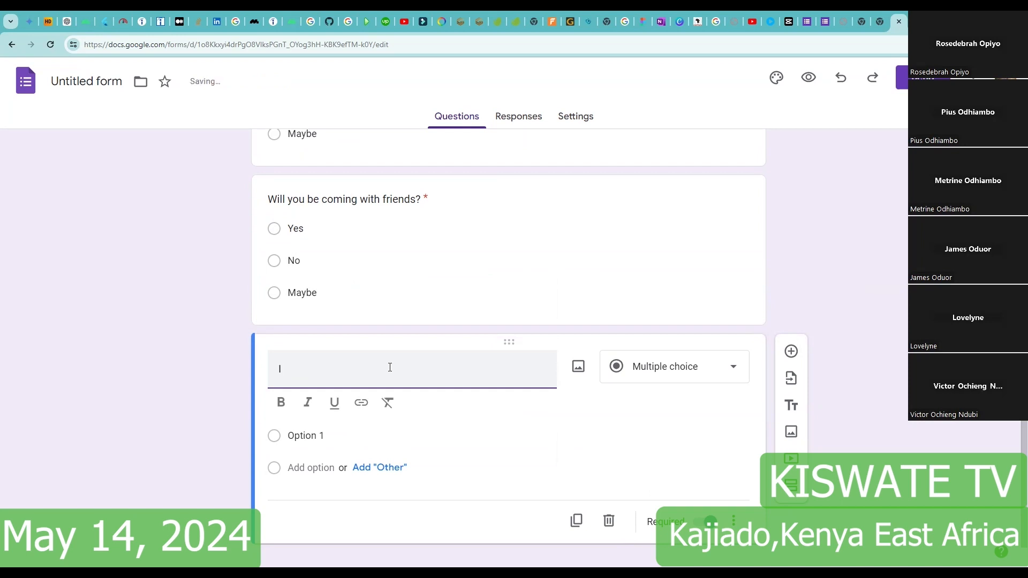
pyautogui.write('f yes, how many n')
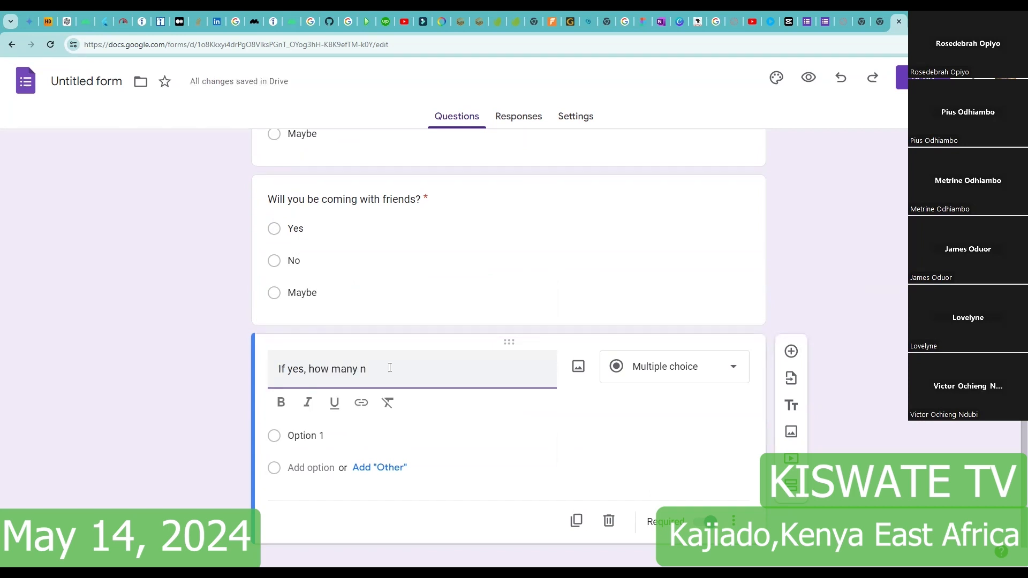
pyautogui.press('BackSpace')
pyautogui.write('frie')
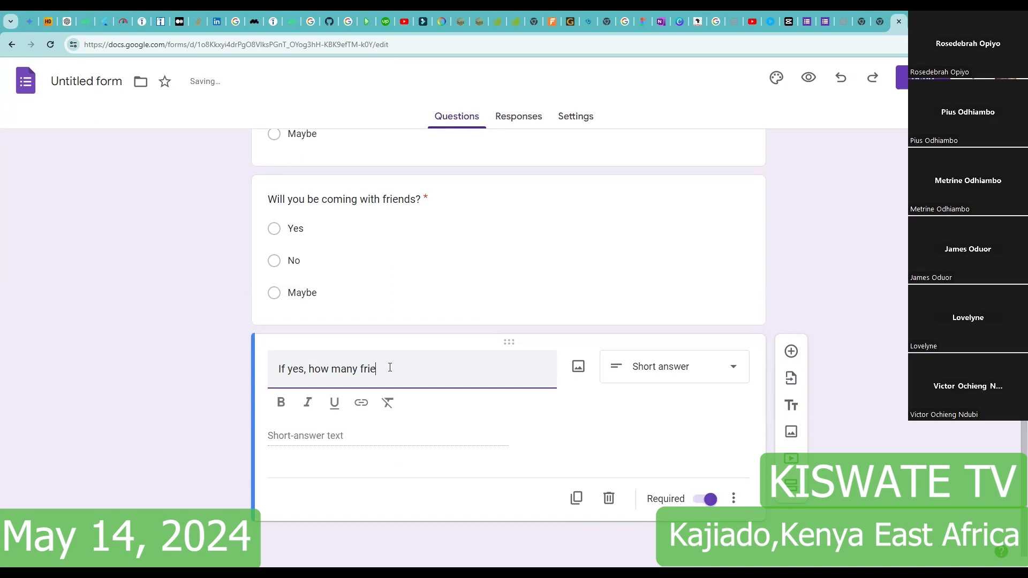
pyautogui.write('nds will you b')
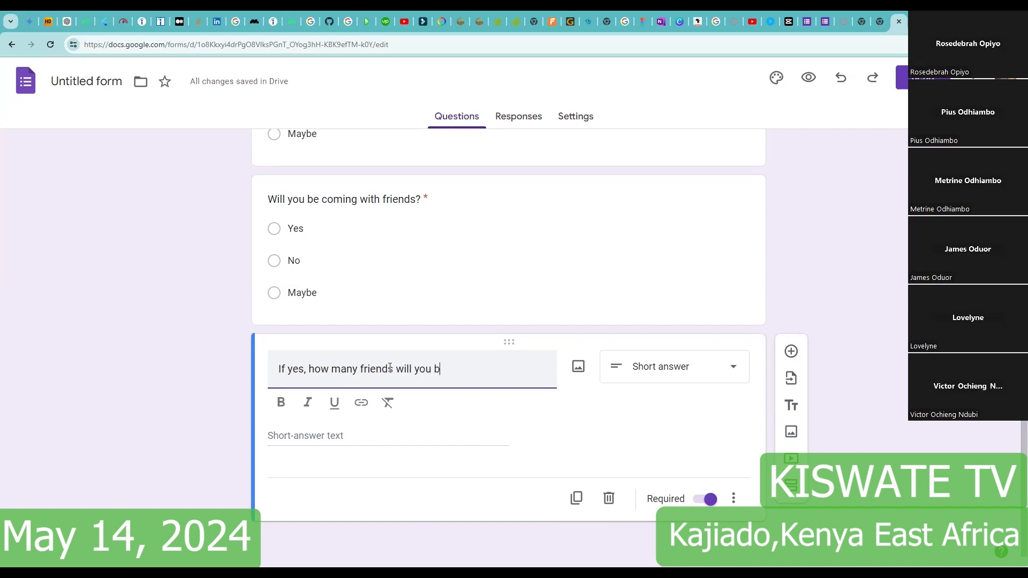
pyautogui.write('e coming with?')
pyautogui.click(733, 367)
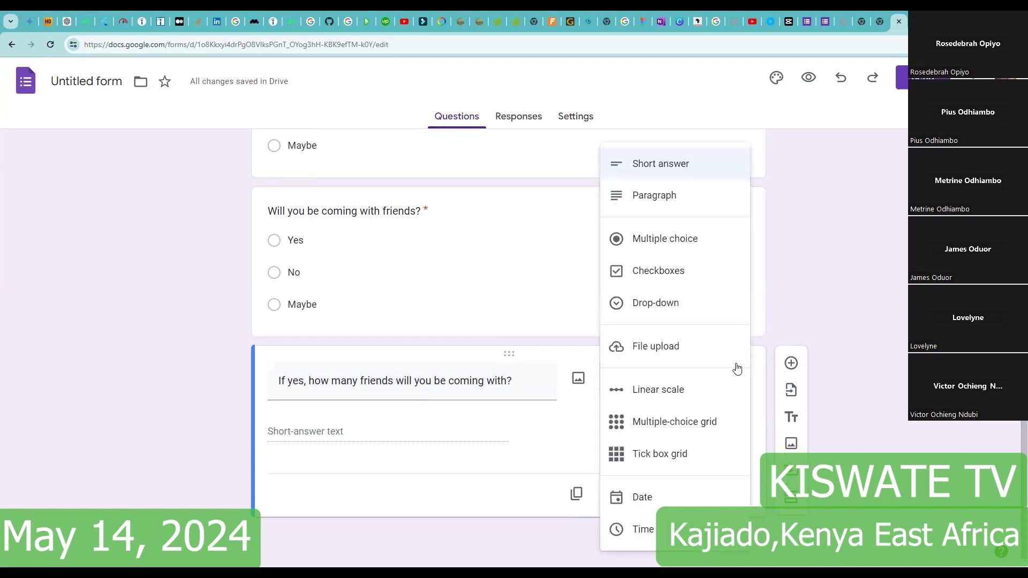
pyautogui.click(637, 171)
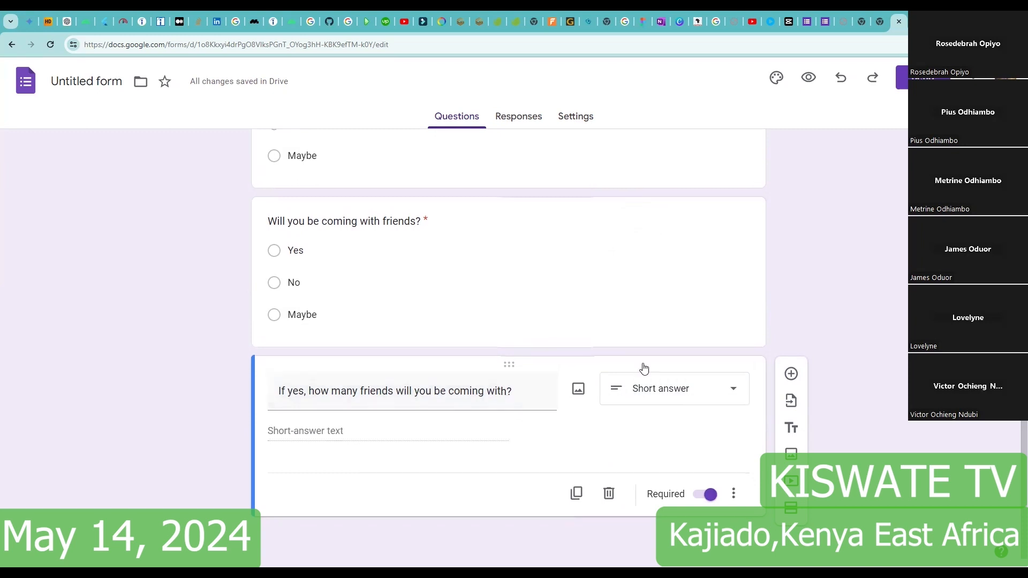
# Add a blank question below the one asking how many friends are coming
pyautogui.click(791, 374)
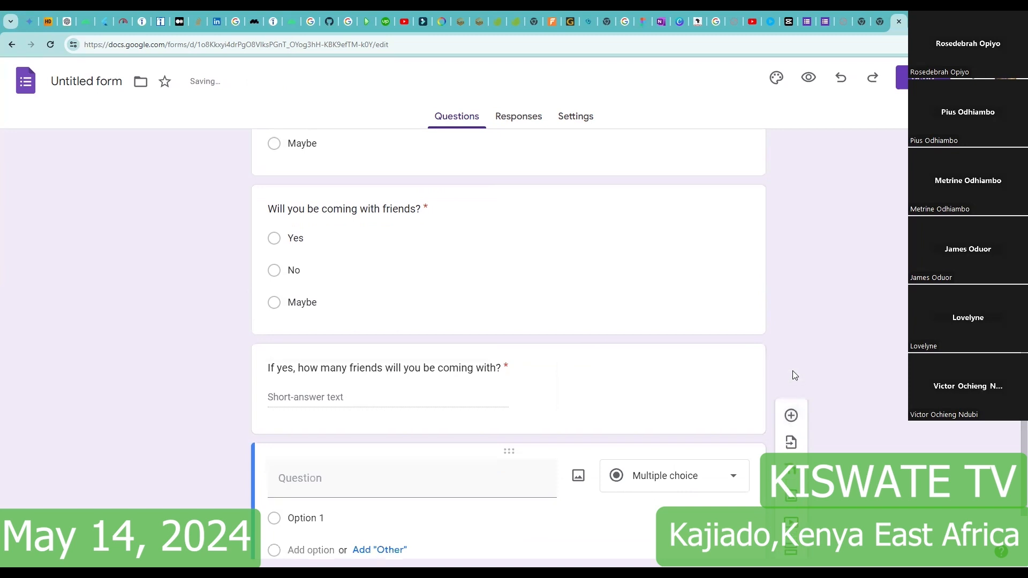
pyautogui.scroll(-2, 482, 413)
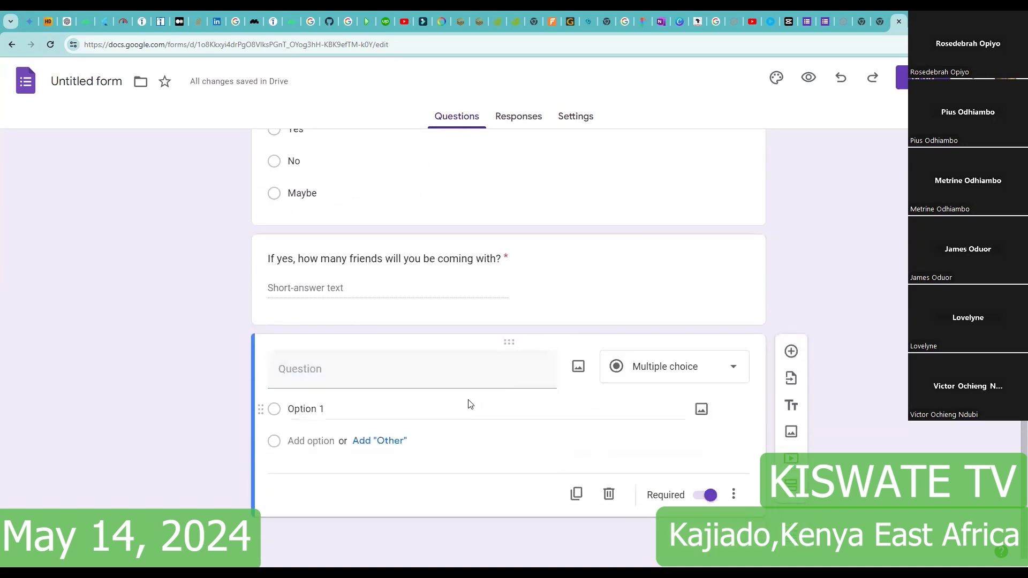
pyautogui.scroll(1, 482, 206)
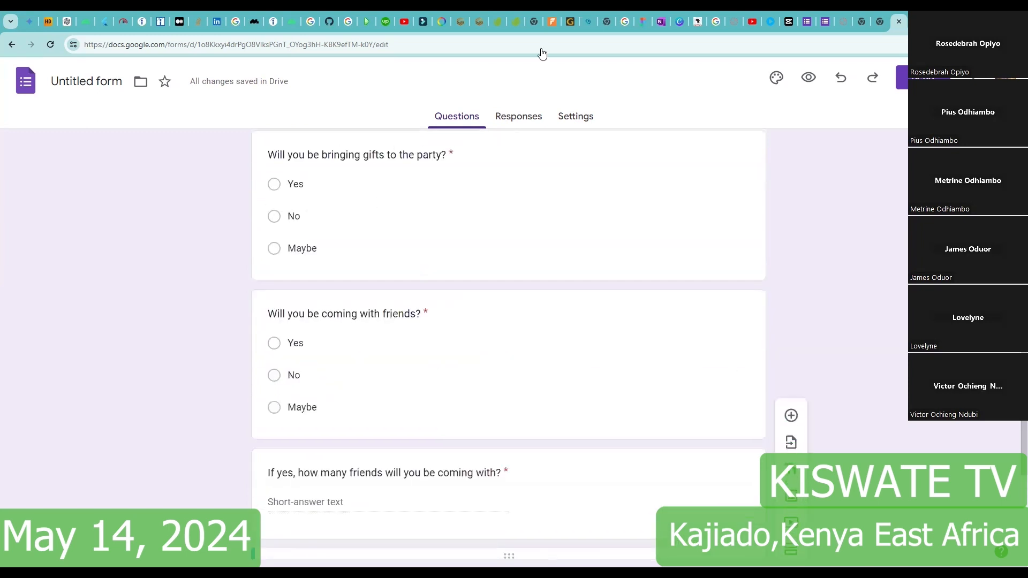
pyautogui.scroll(-4, 438, 460)
pyautogui.rightClick(438, 458)
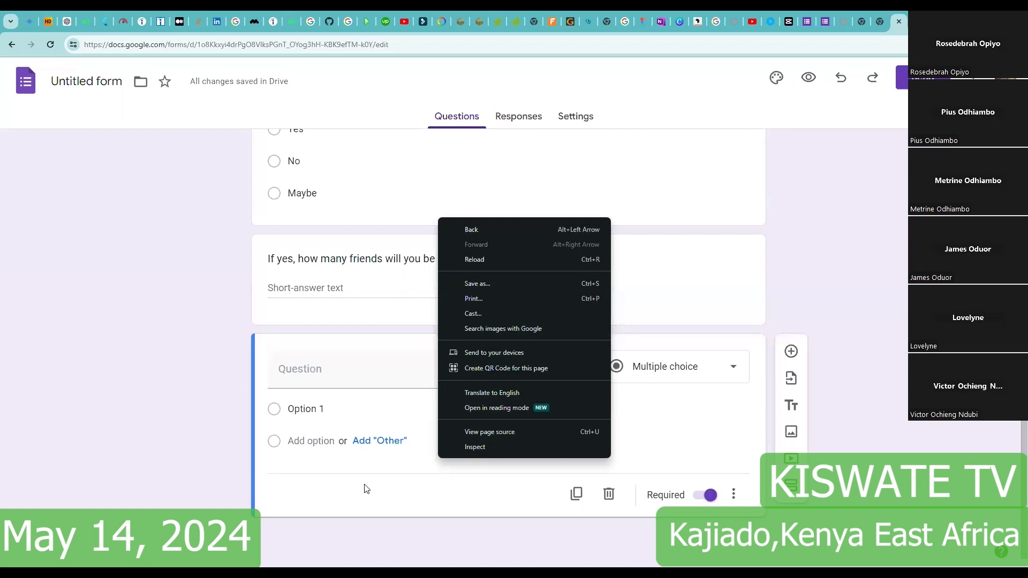
pyautogui.click(363, 489)
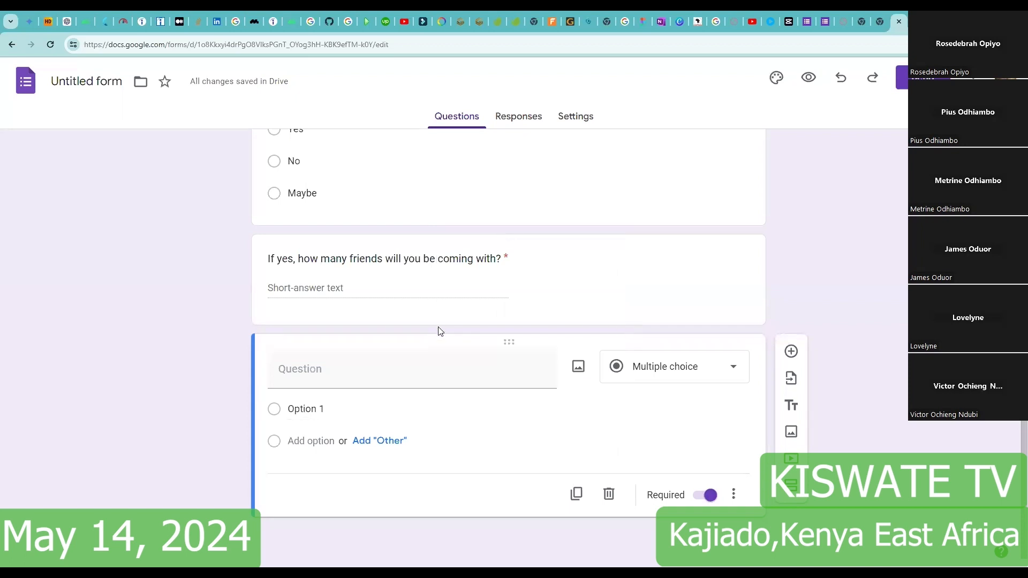
# Review the form from its title and description through all the existing questions
pyautogui.scroll(2, 471, 334)
pyautogui.scroll(8, 475, 331)
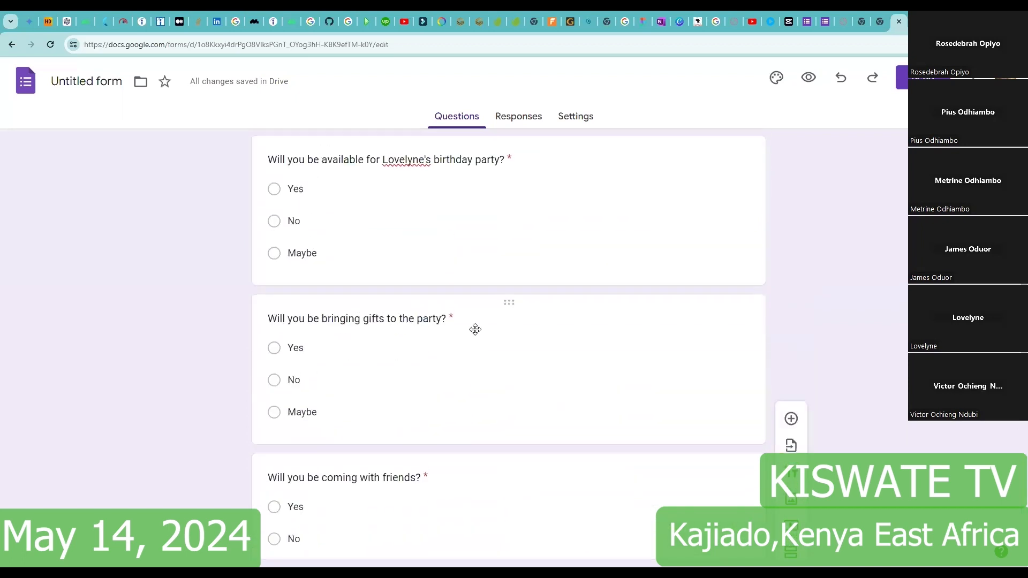
pyautogui.scroll(3, 475, 327)
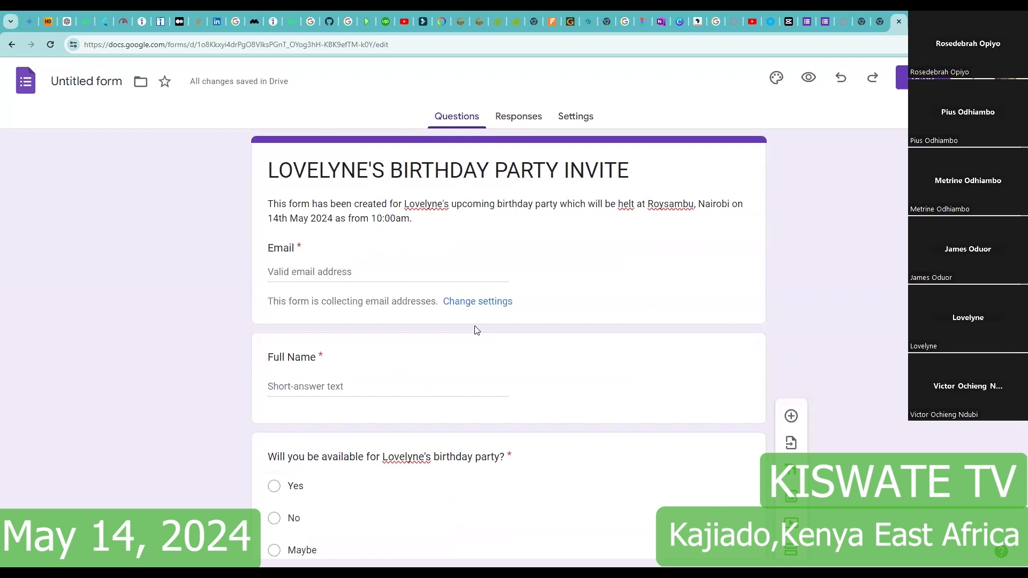
pyautogui.scroll(-1, 475, 329)
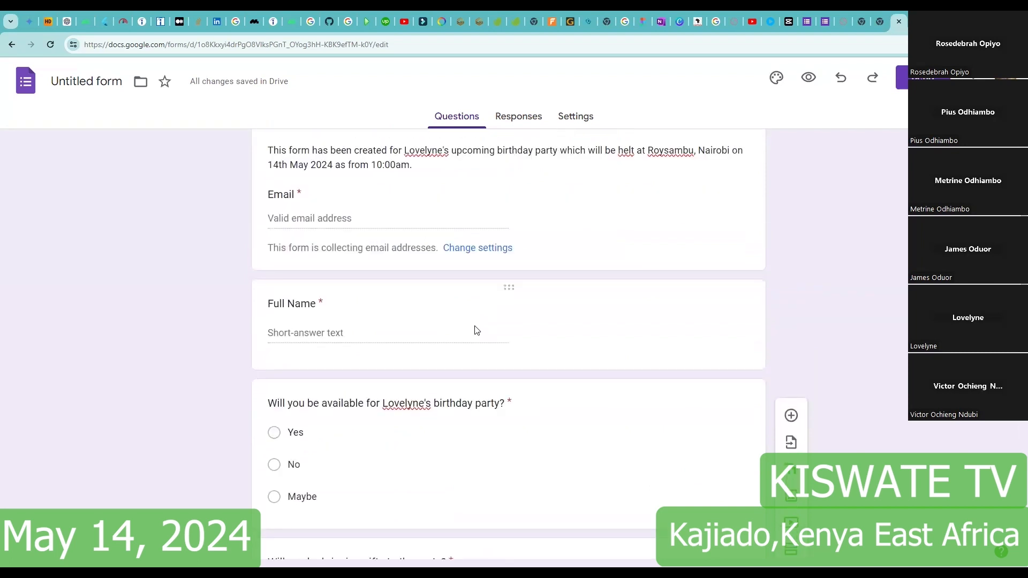
pyautogui.scroll(-3, 477, 330)
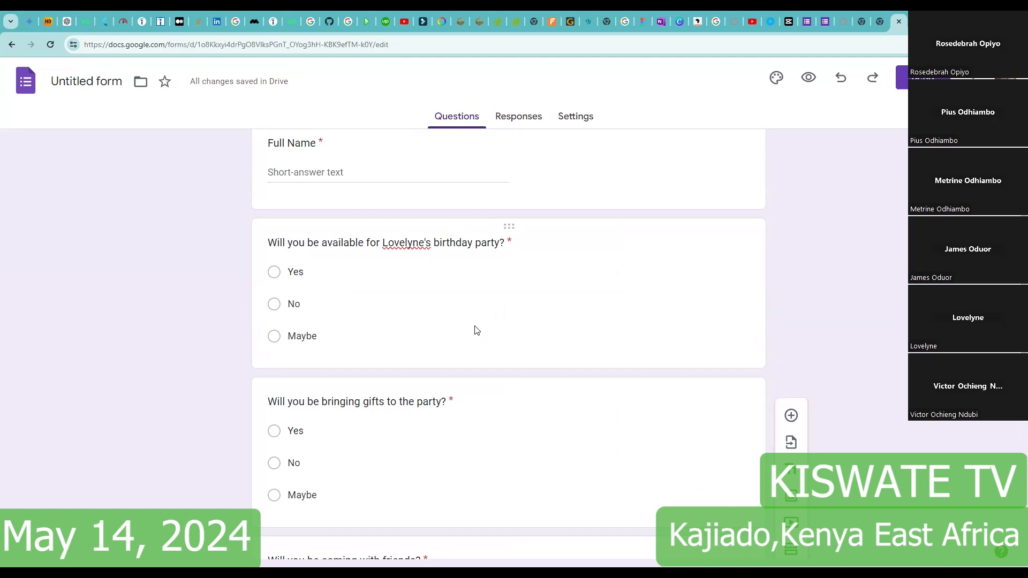
pyautogui.scroll(2, 476, 330)
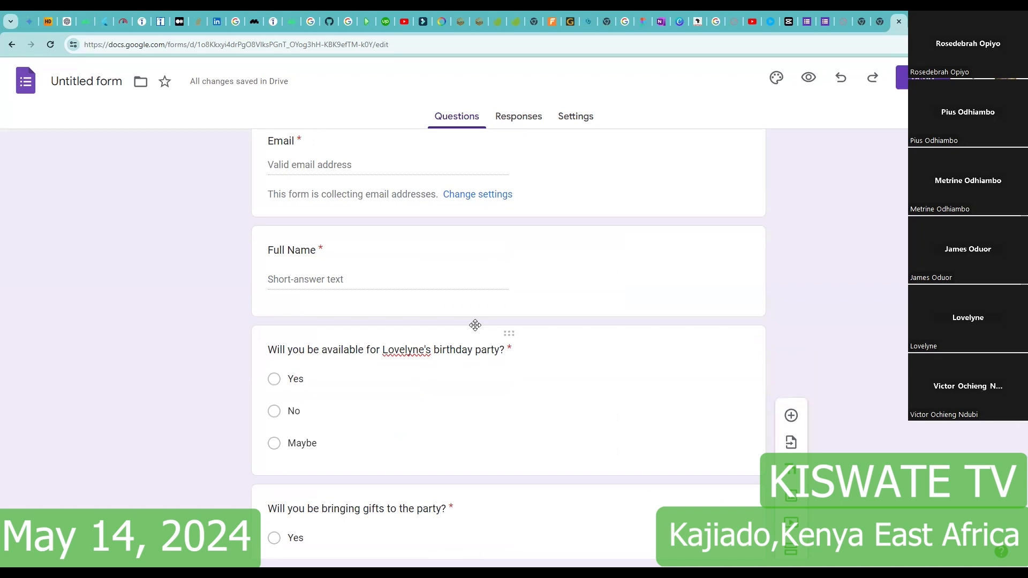
pyautogui.scroll(1, 475, 325)
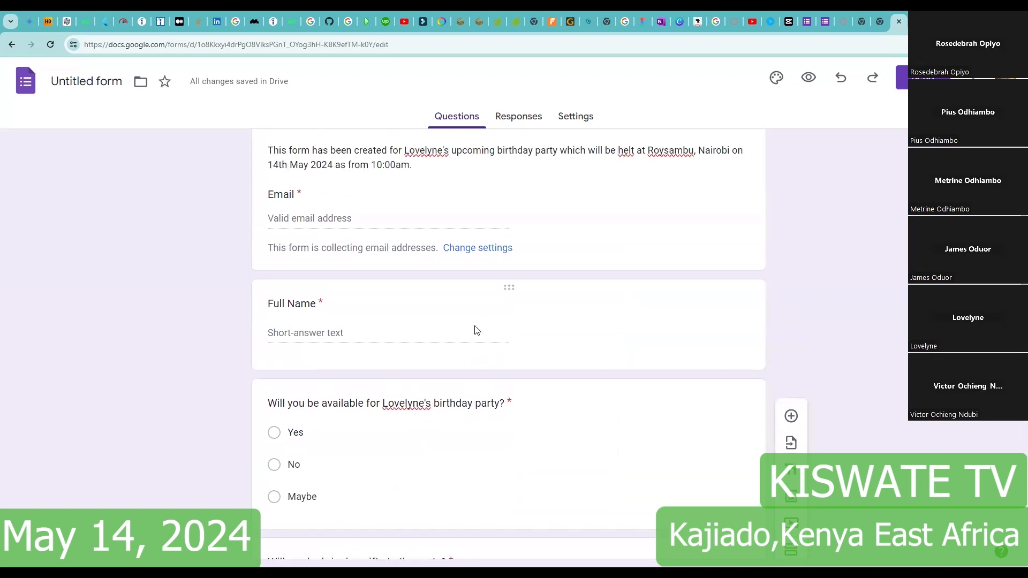
pyautogui.scroll(1, 477, 330)
pyautogui.scroll(-9, 476, 327)
pyautogui.scroll(-4, 476, 325)
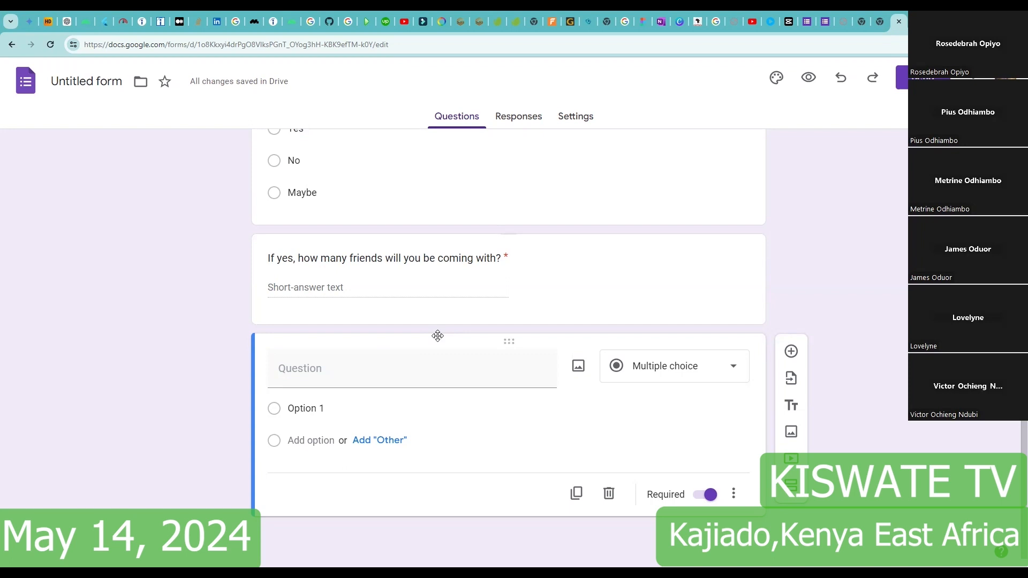
pyautogui.scroll(10, 438, 335)
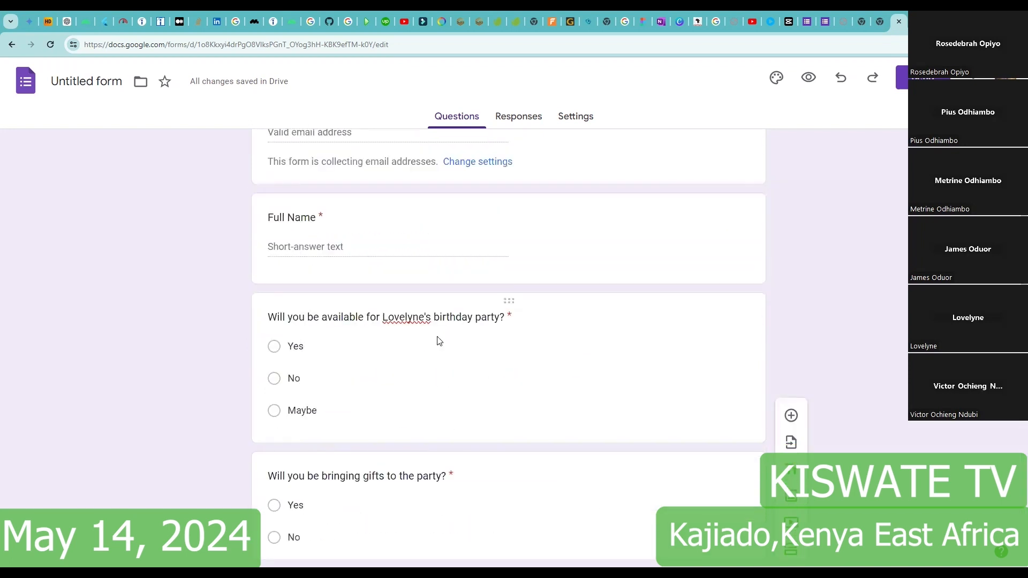
pyautogui.scroll(-1, 469, 199)
pyautogui.scroll(-5, 487, 349)
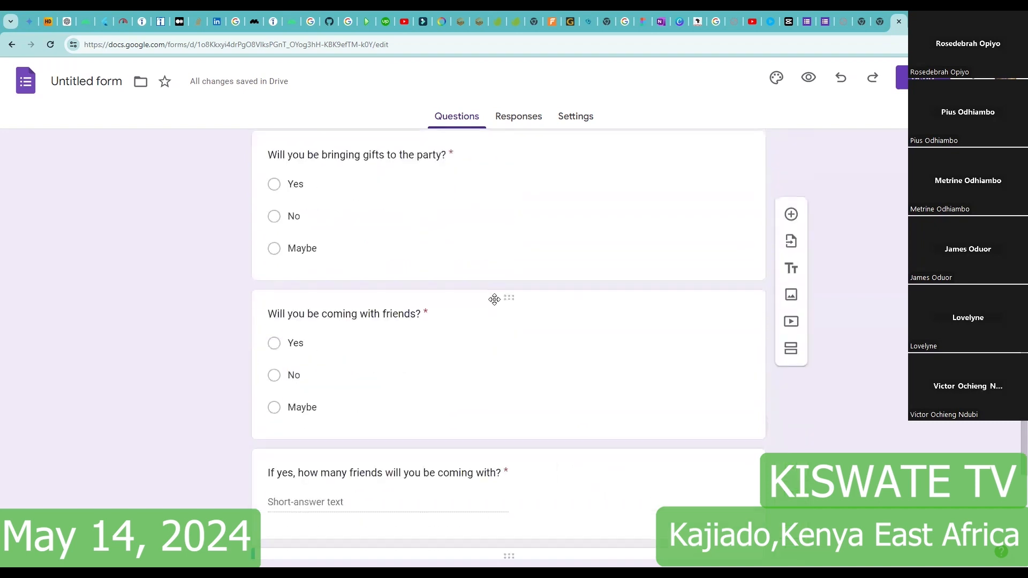
# Delete the empty multiple-choice question at the end of the form
pyautogui.scroll(-4, 494, 299)
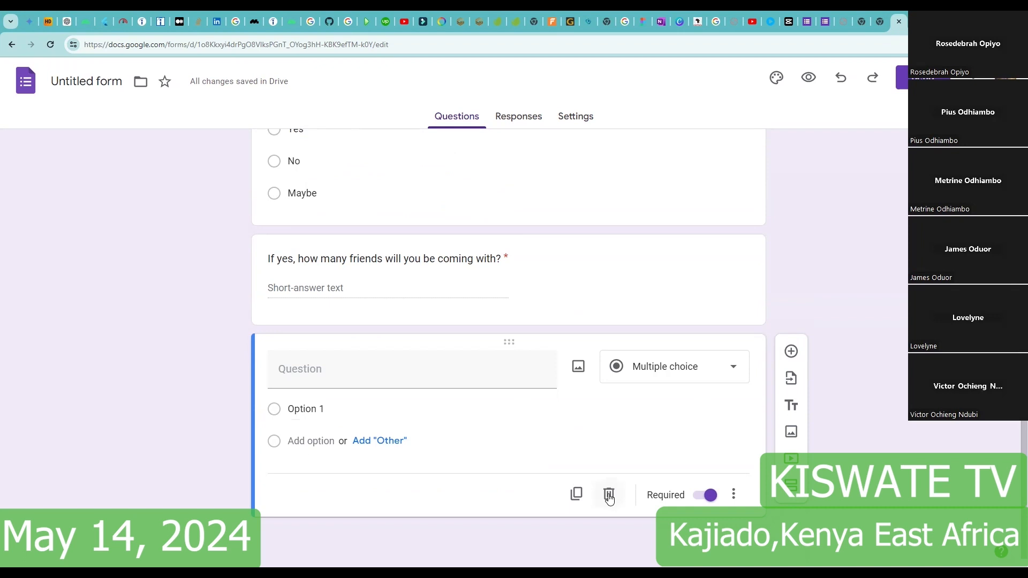
pyautogui.click(609, 496)
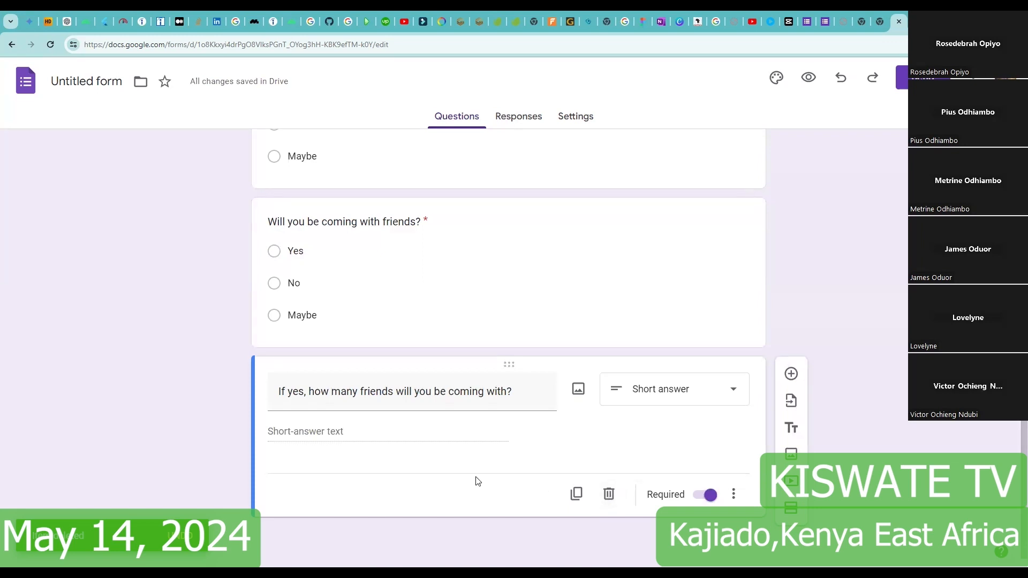
# Add a required short-answer question titled "Email Address" directly below the Full Name question
pyautogui.scroll(4, 491, 406)
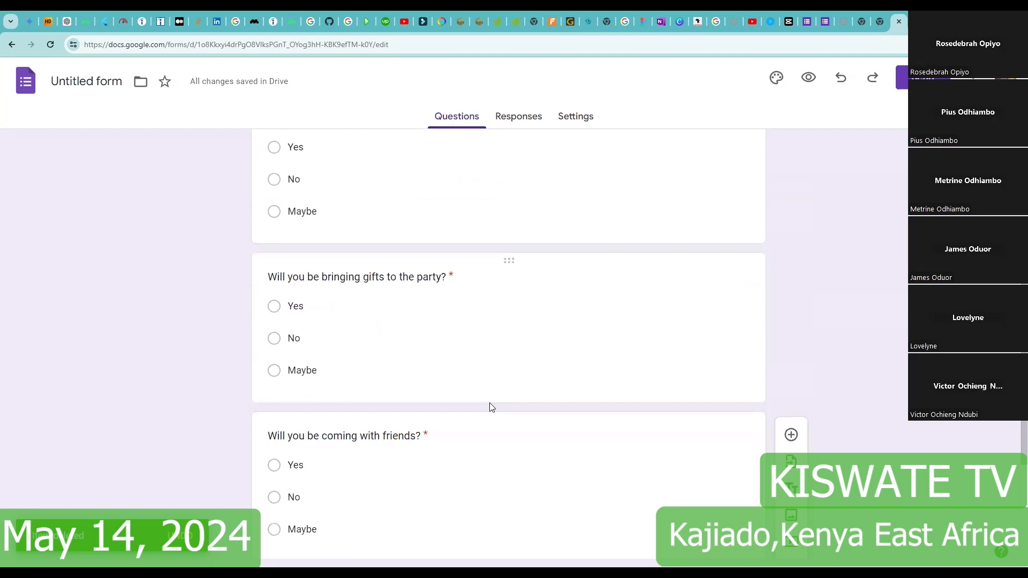
pyautogui.scroll(6, 489, 407)
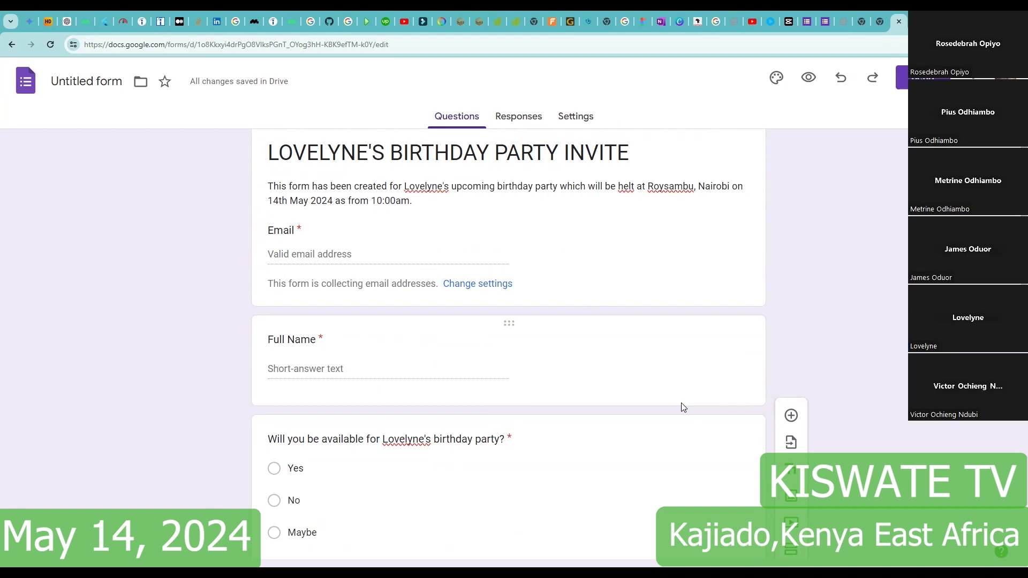
pyautogui.scroll(-10, 683, 407)
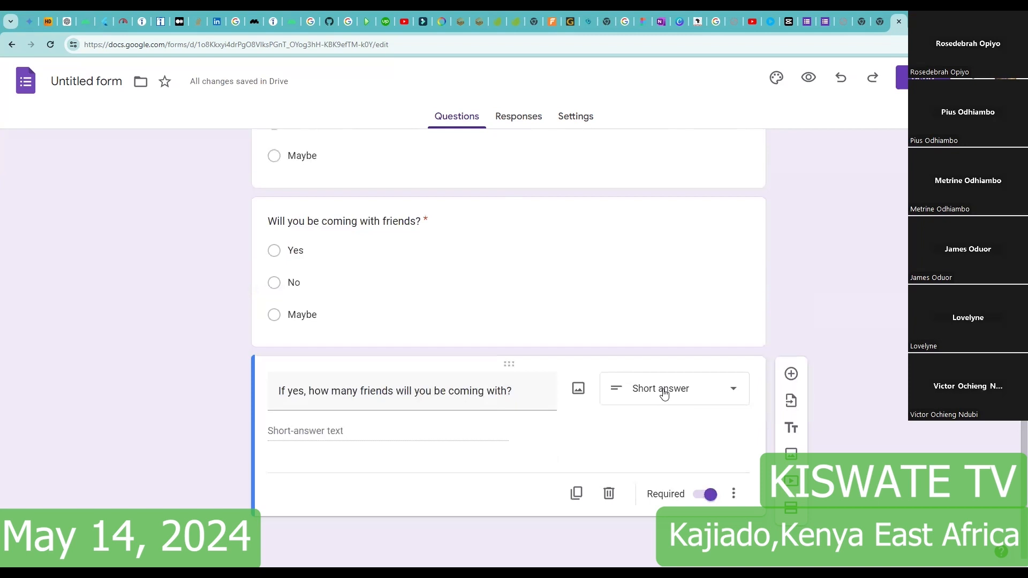
pyautogui.scroll(10, 680, 312)
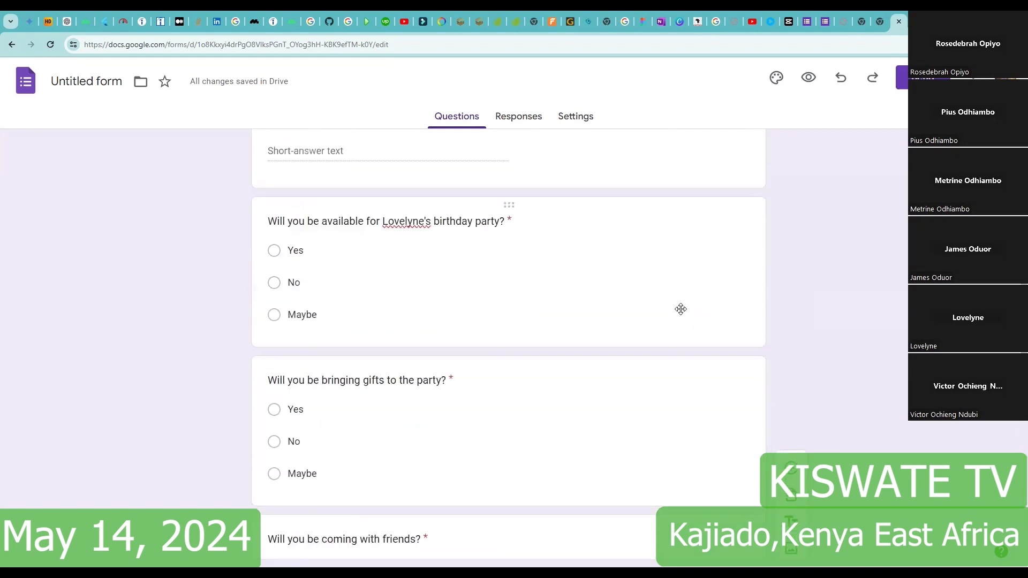
pyautogui.scroll(-1, 683, 310)
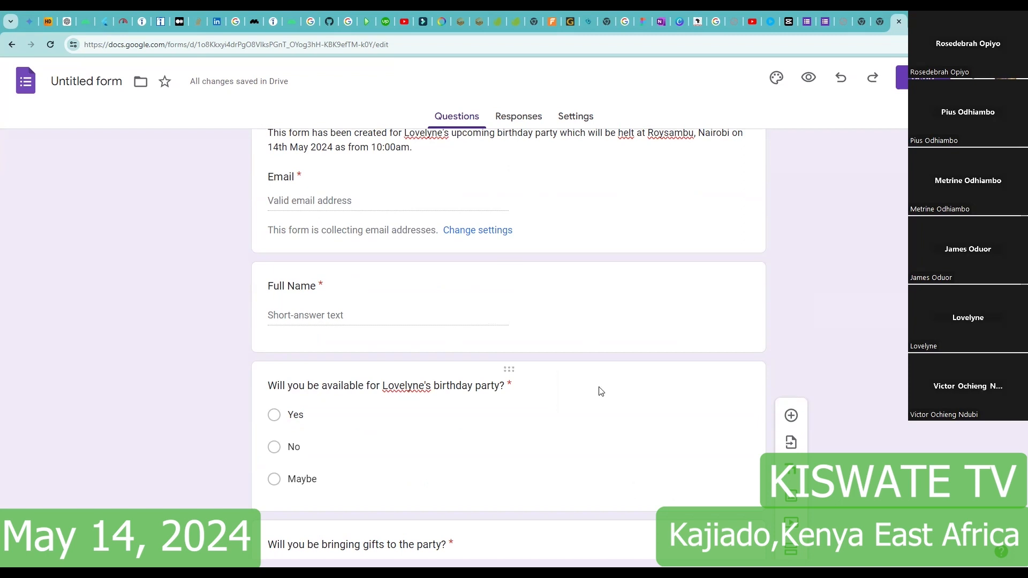
pyautogui.click(660, 274)
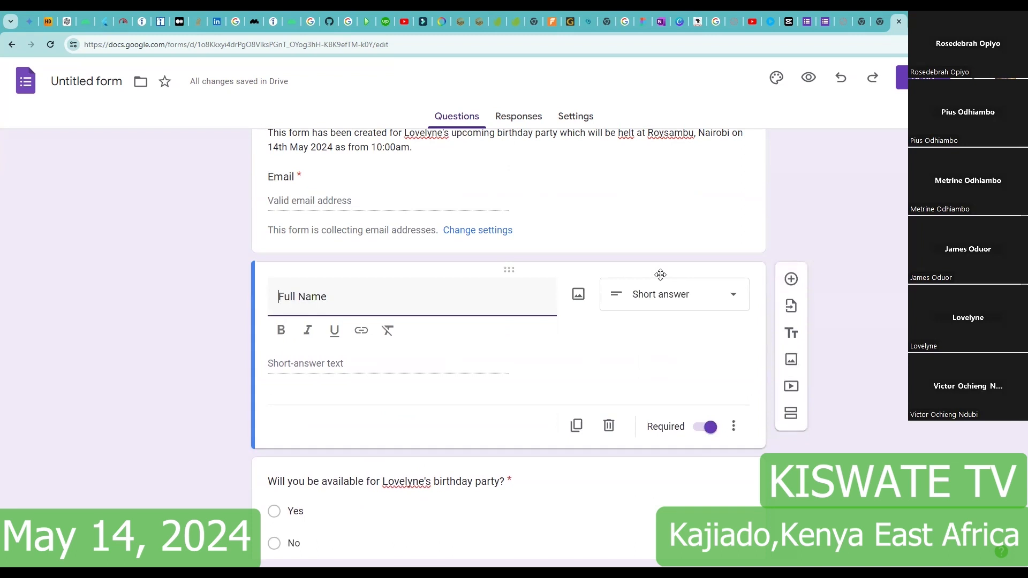
pyautogui.click(791, 279)
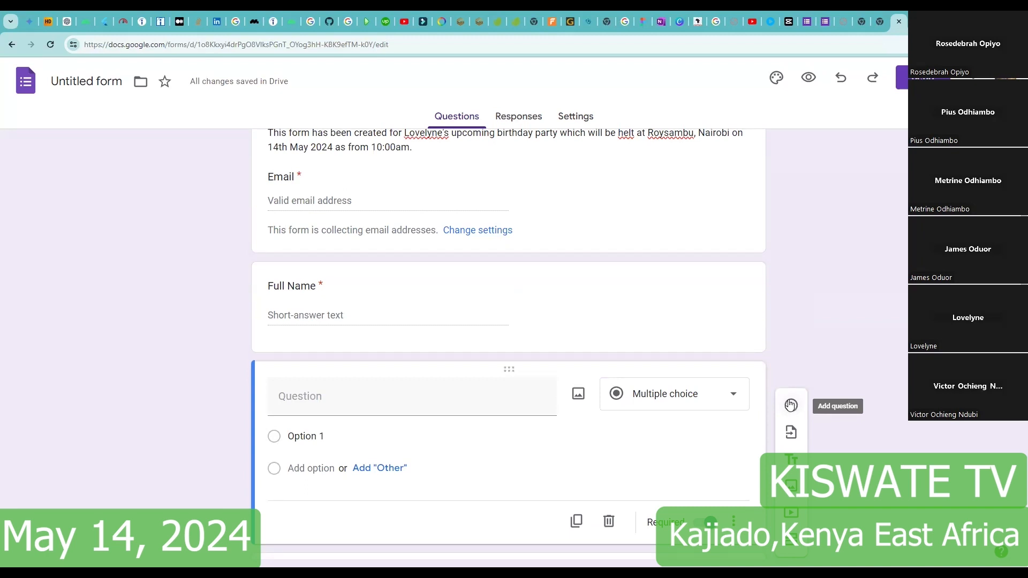
pyautogui.scroll(-2, 493, 321)
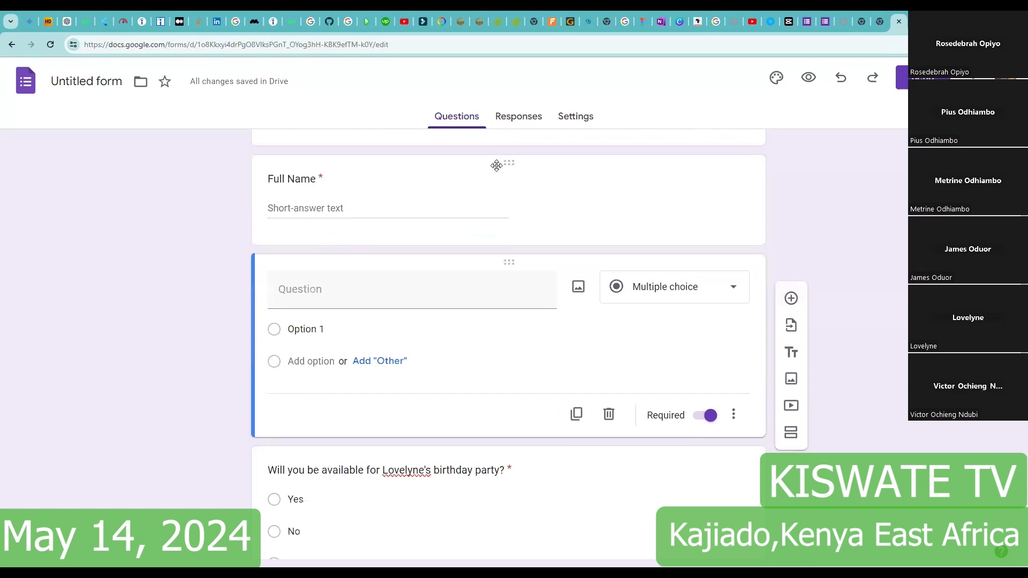
pyautogui.click(506, 289)
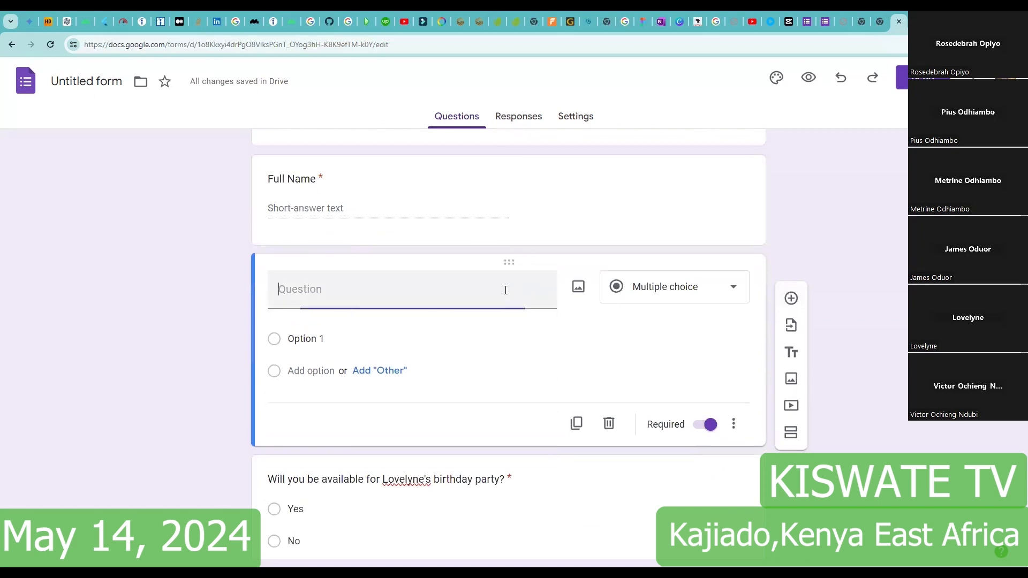
pyautogui.write('E')
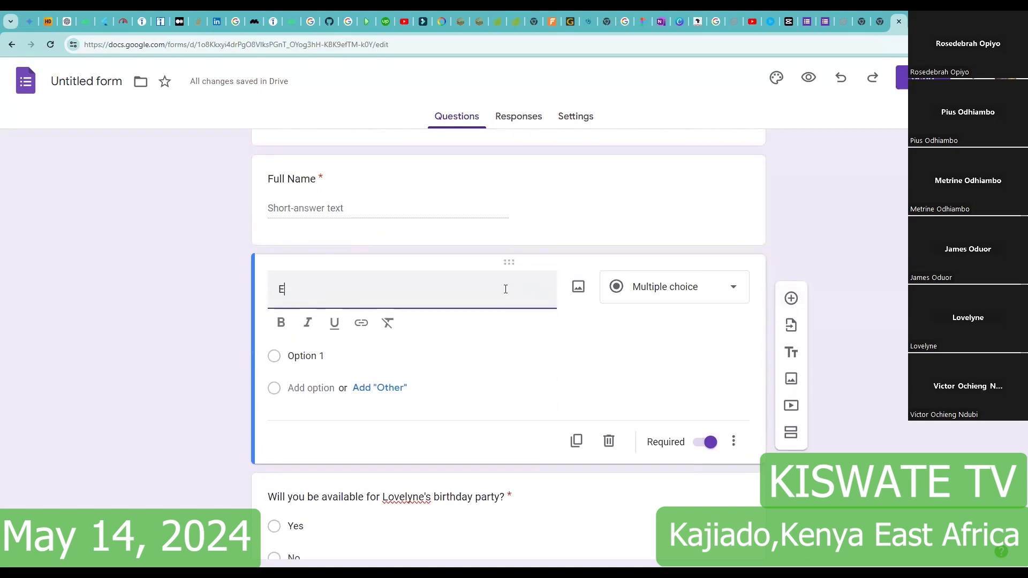
pyautogui.write('mail ')
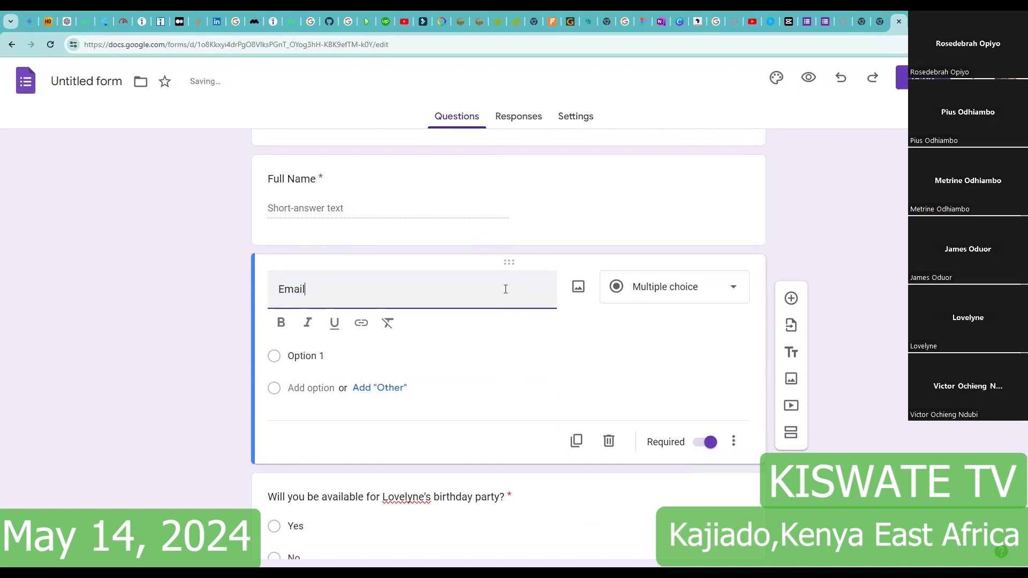
pyautogui.write('Add')
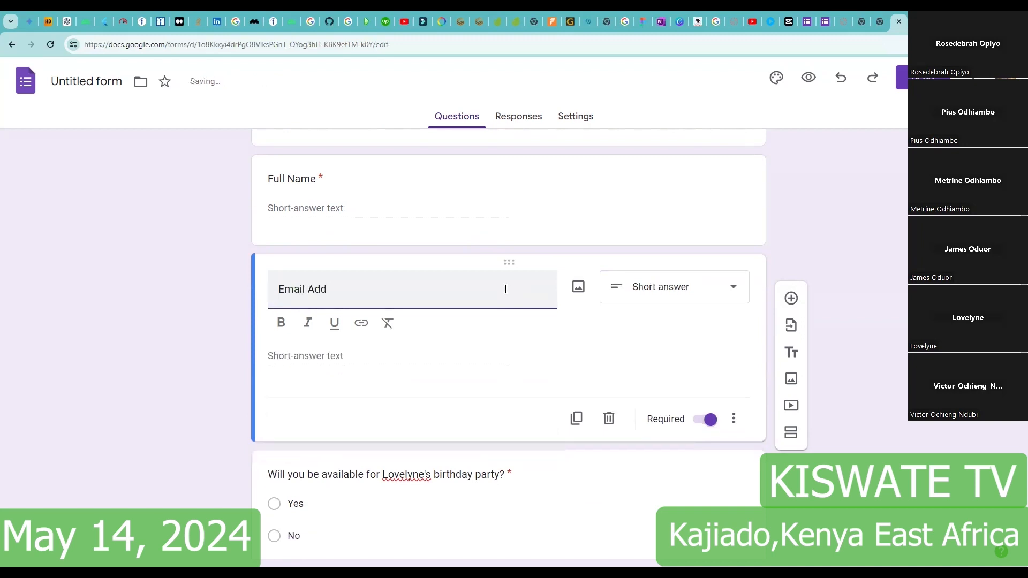
pyautogui.write('ress')
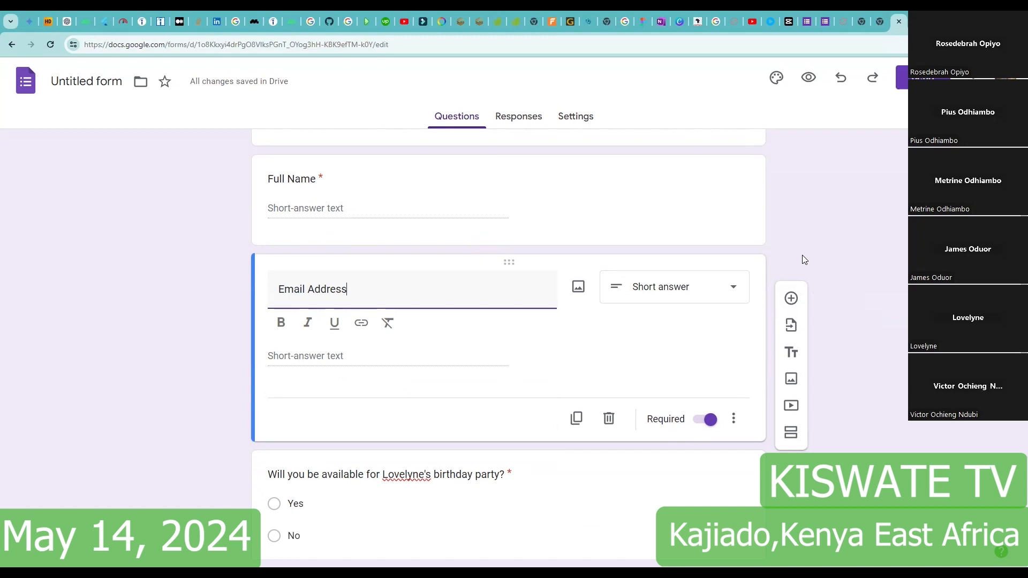
# Correct the misspelled word "helt" to "held" in the form description
pyautogui.scroll(-4, 803, 262)
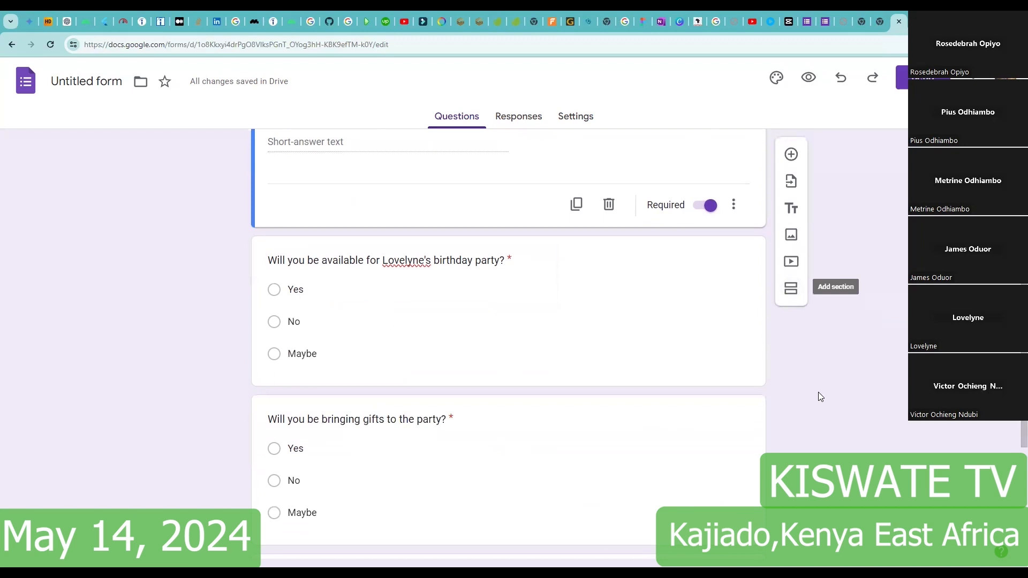
pyautogui.scroll(-5, 819, 372)
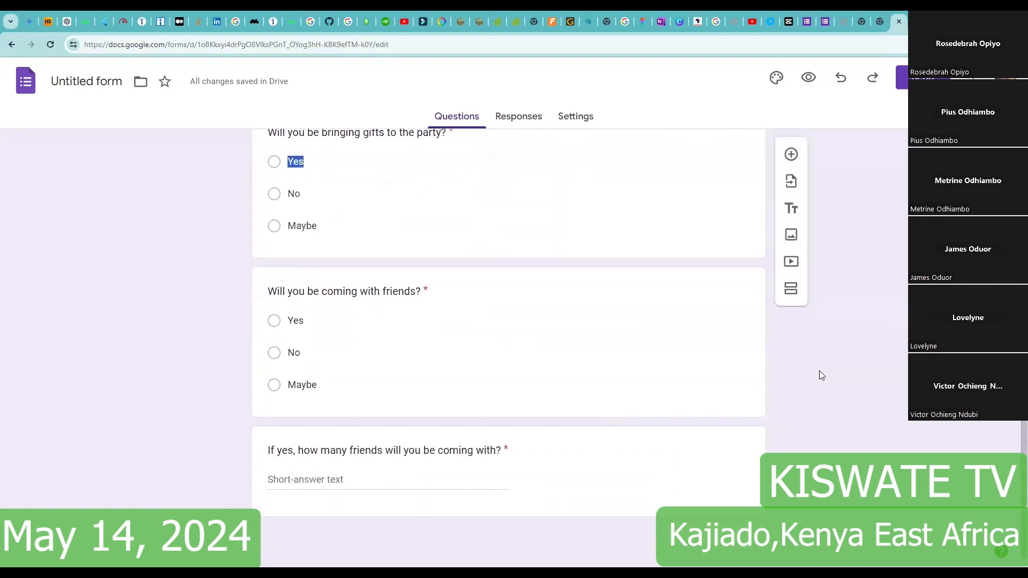
pyautogui.scroll(10, 599, 347)
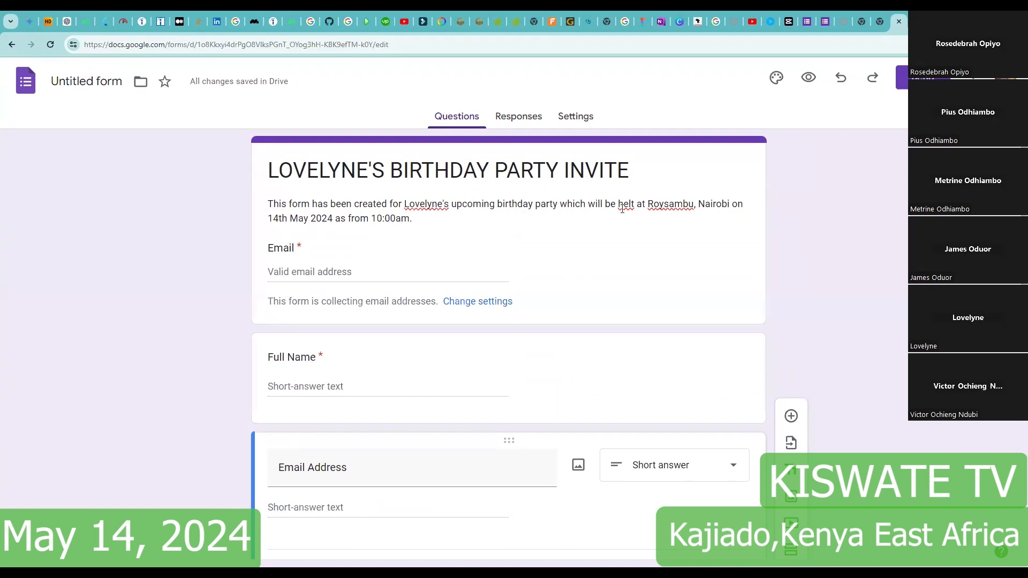
pyautogui.tripleClick(632, 207)
pyautogui.click(635, 209)
pyautogui.press('BackSpace')
pyautogui.write('d')
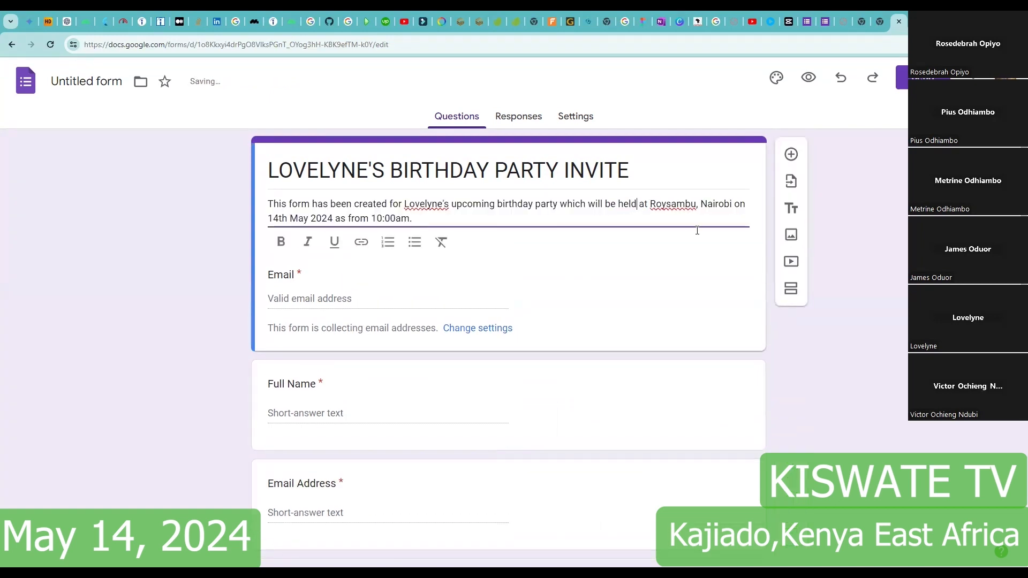
pyautogui.click(687, 276)
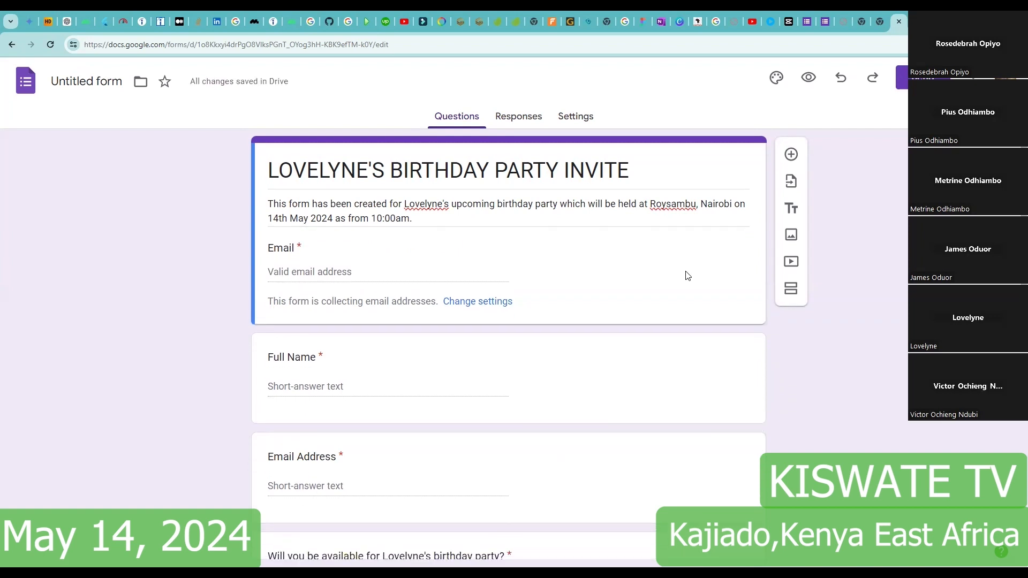
# Preview the form as respondents see it and check every question from the title to the end
pyautogui.scroll(-10, 687, 275)
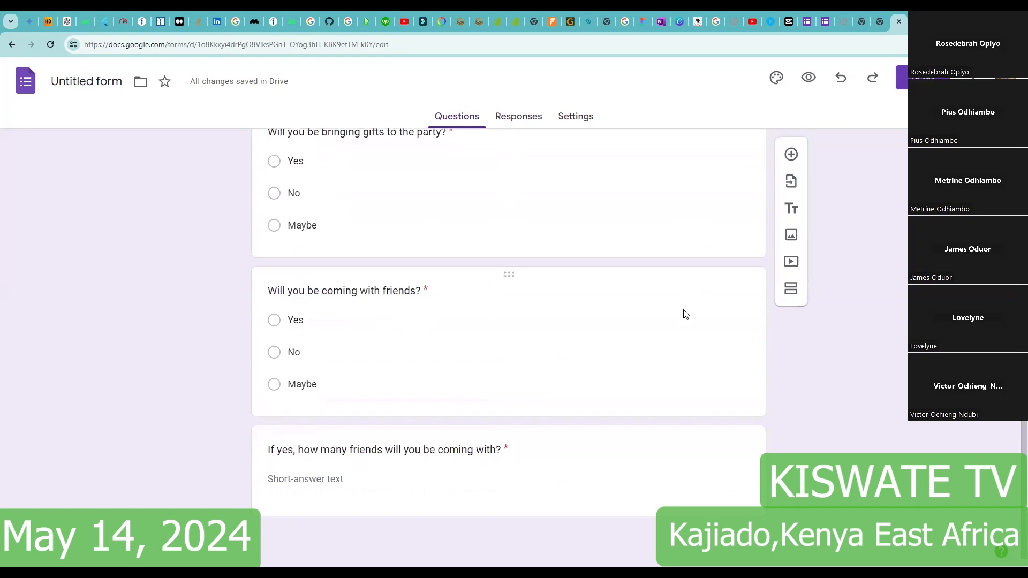
pyautogui.scroll(8, 685, 316)
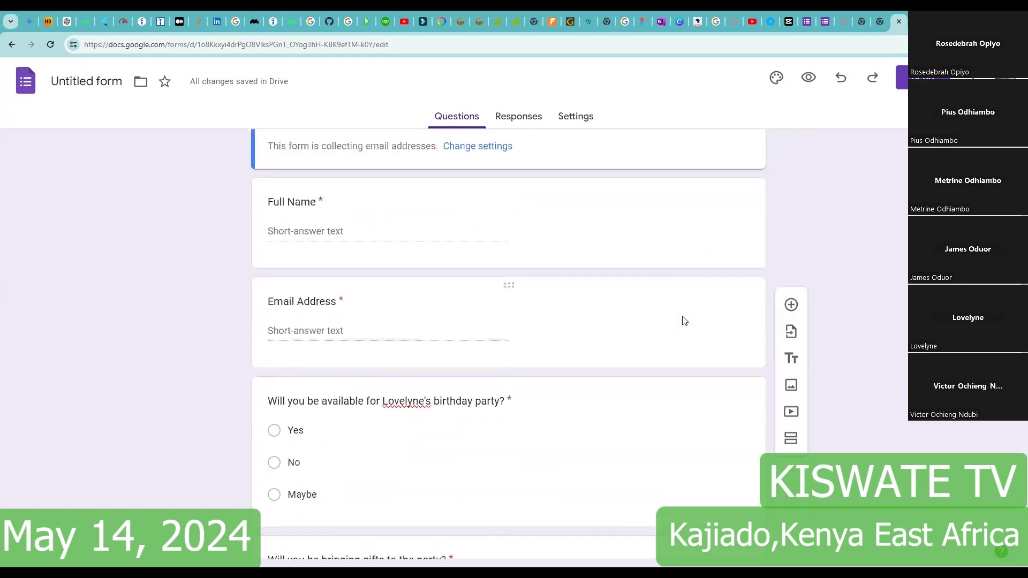
pyautogui.scroll(3, 683, 320)
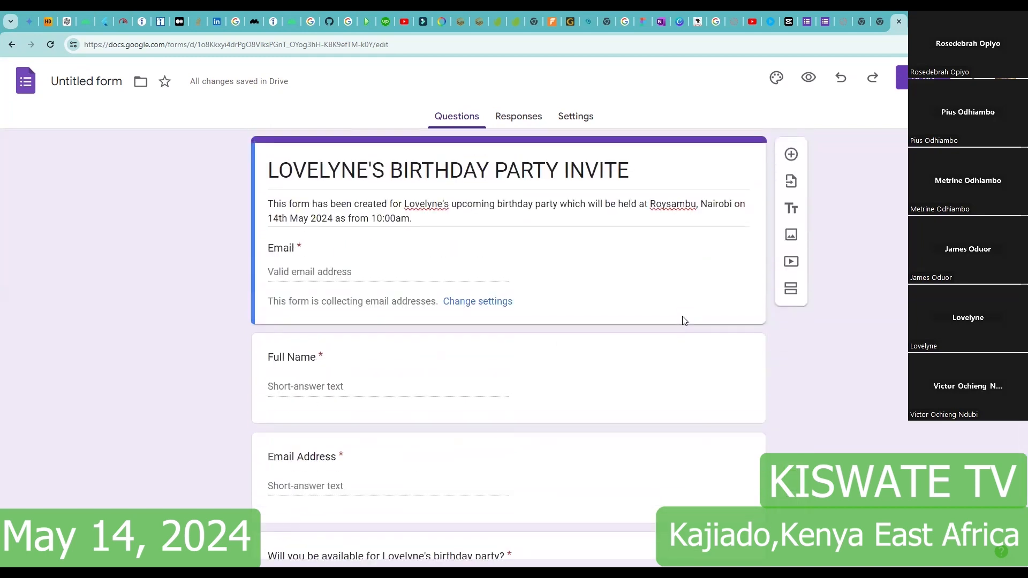
pyautogui.click(803, 80)
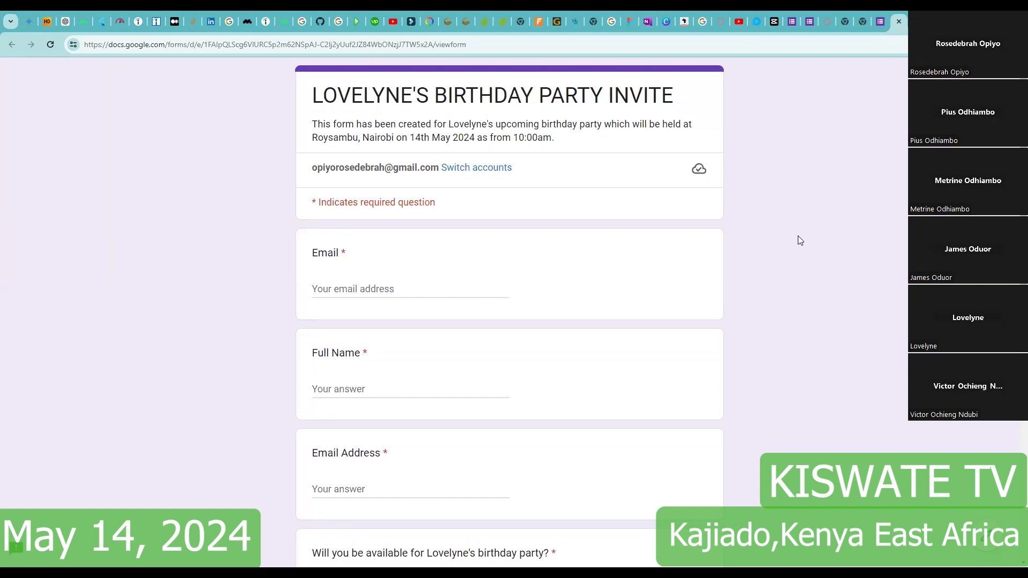
pyautogui.rightClick(737, 244)
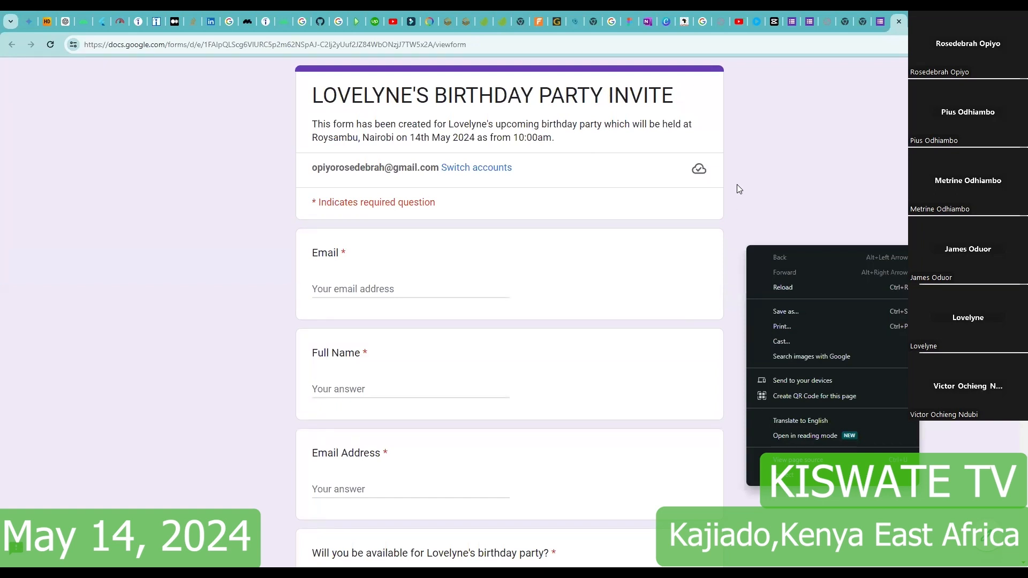
pyautogui.scroll(-3, 734, 186)
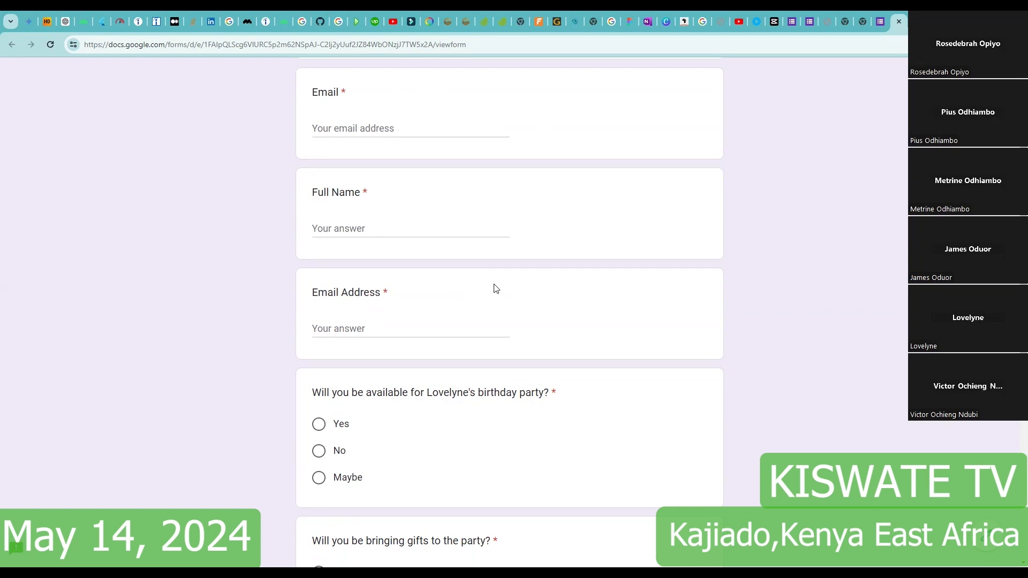
pyautogui.scroll(-3, 497, 291)
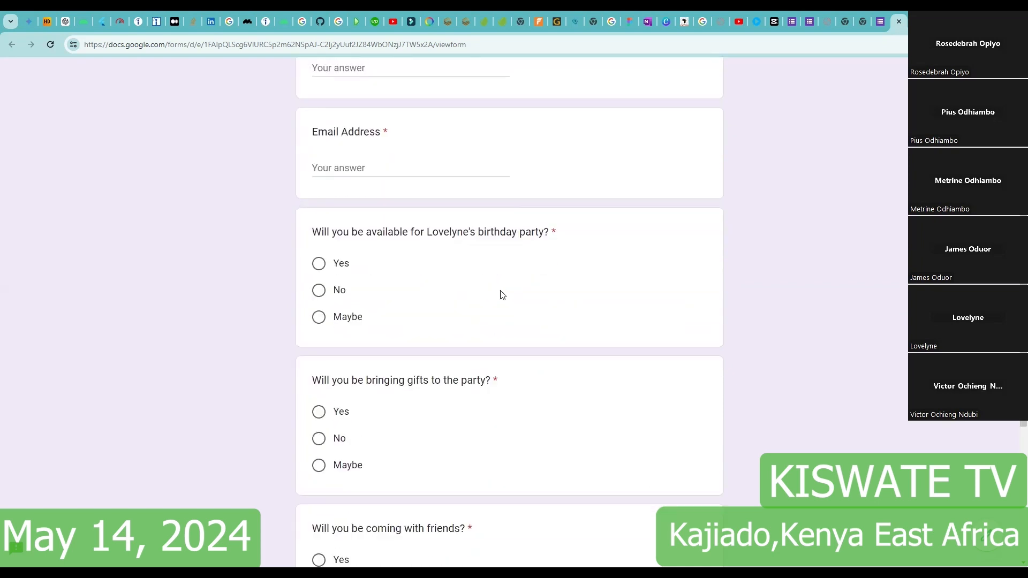
pyautogui.scroll(-6, 502, 295)
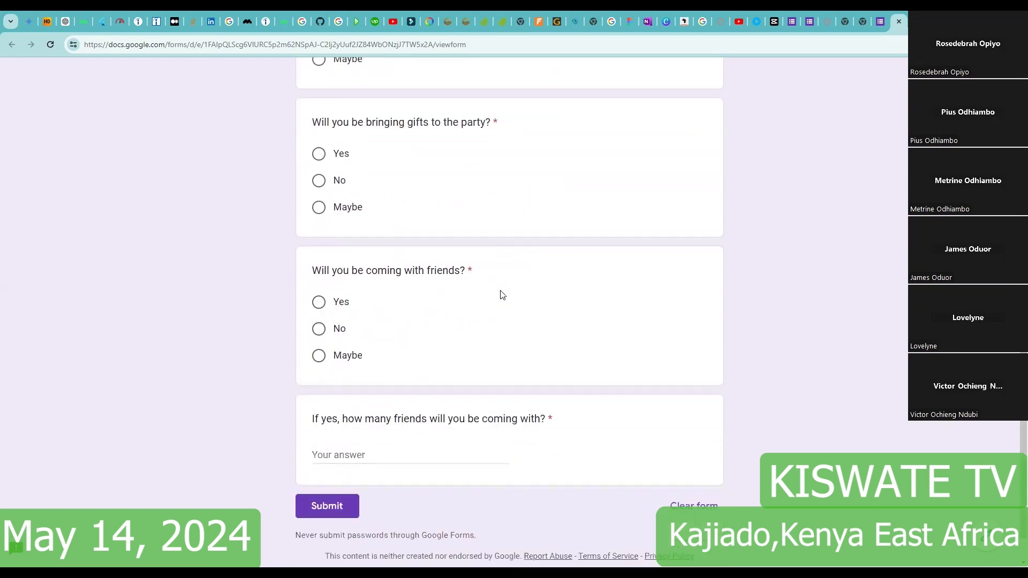
pyautogui.scroll(12, 502, 293)
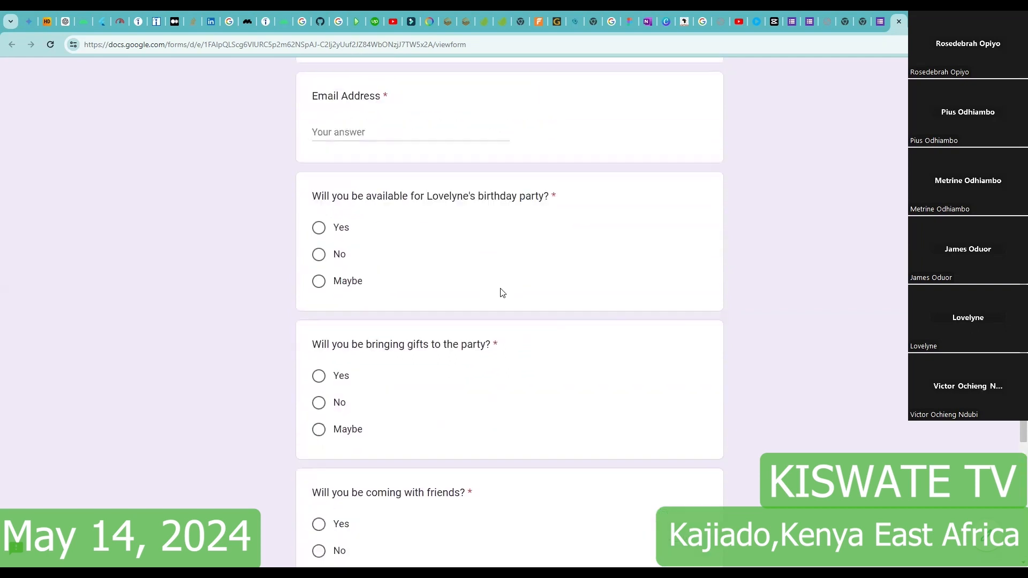
# Reopen the recently closed "Untitled form" editor from the browser history
pyautogui.click(882, 21)
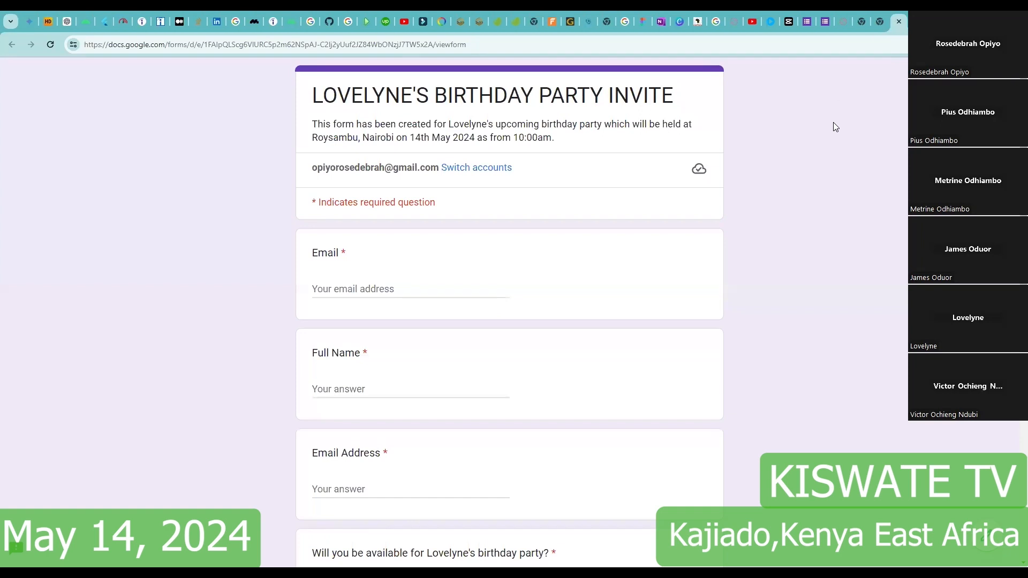
pyautogui.hotkey('alt', 'f')
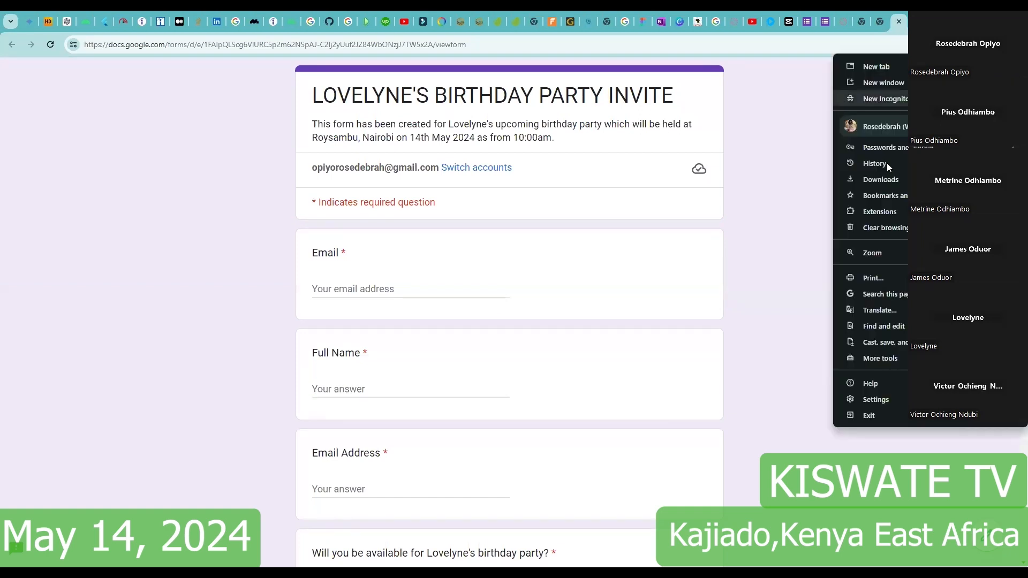
pyautogui.moveTo(877, 159)
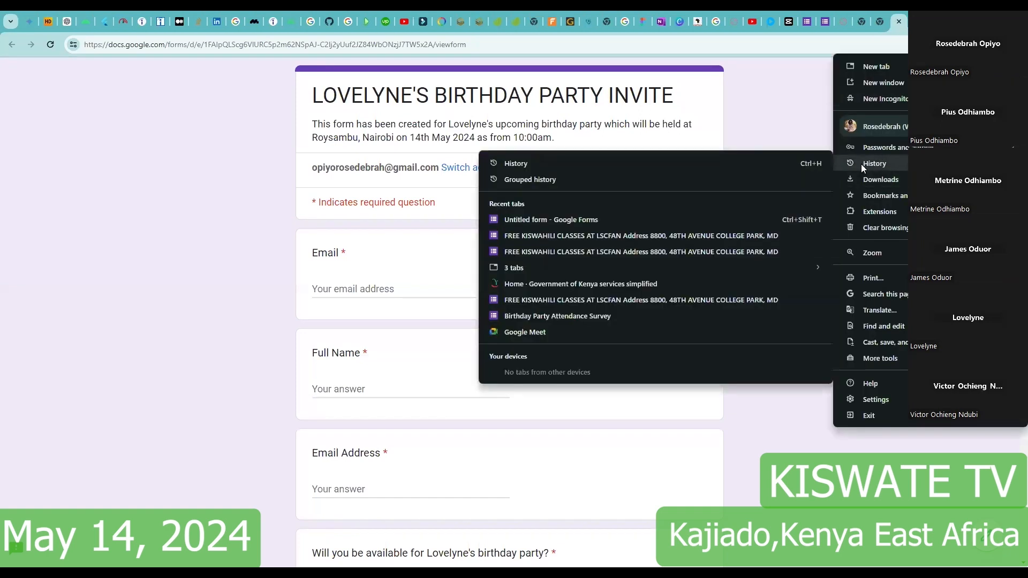
pyautogui.click(711, 221)
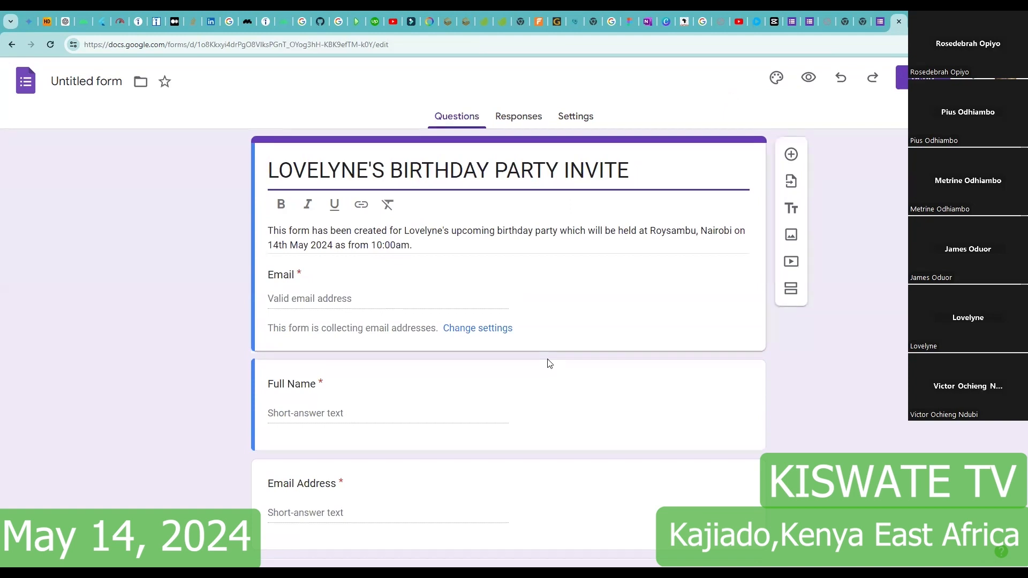
# Delete the duplicate Email Address question below Full Name
pyautogui.scroll(-3, 548, 363)
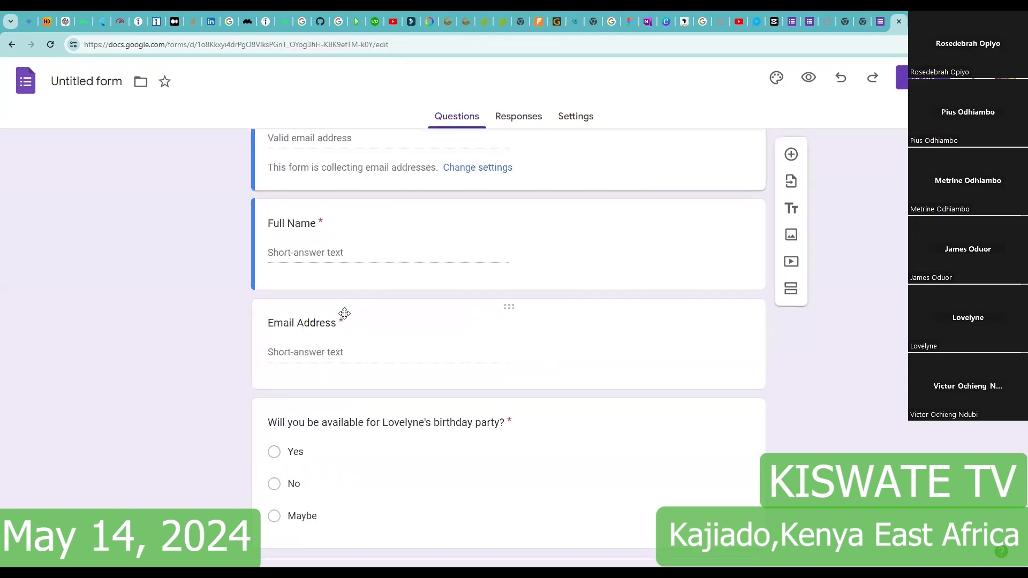
pyautogui.click(607, 355)
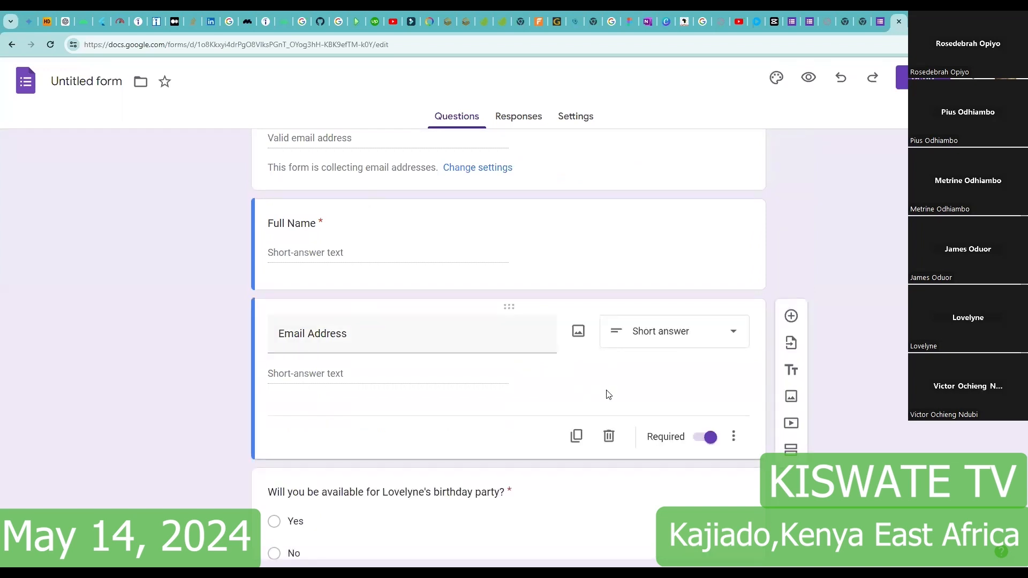
pyautogui.click(609, 437)
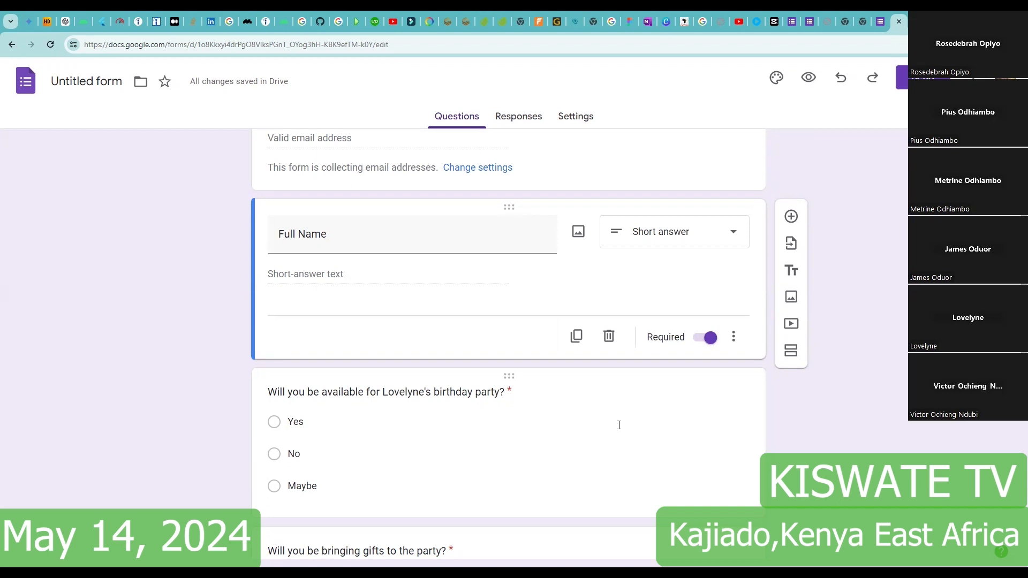
pyautogui.scroll(3, 676, 308)
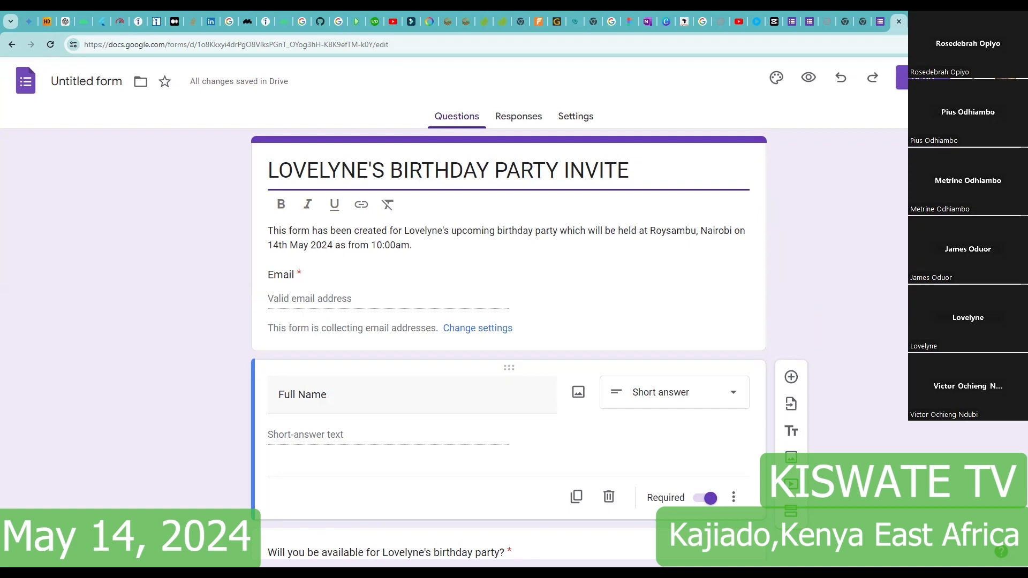
# Send the form by email to the chosen recipient, with the form included in the message
pyautogui.click(922, 77)
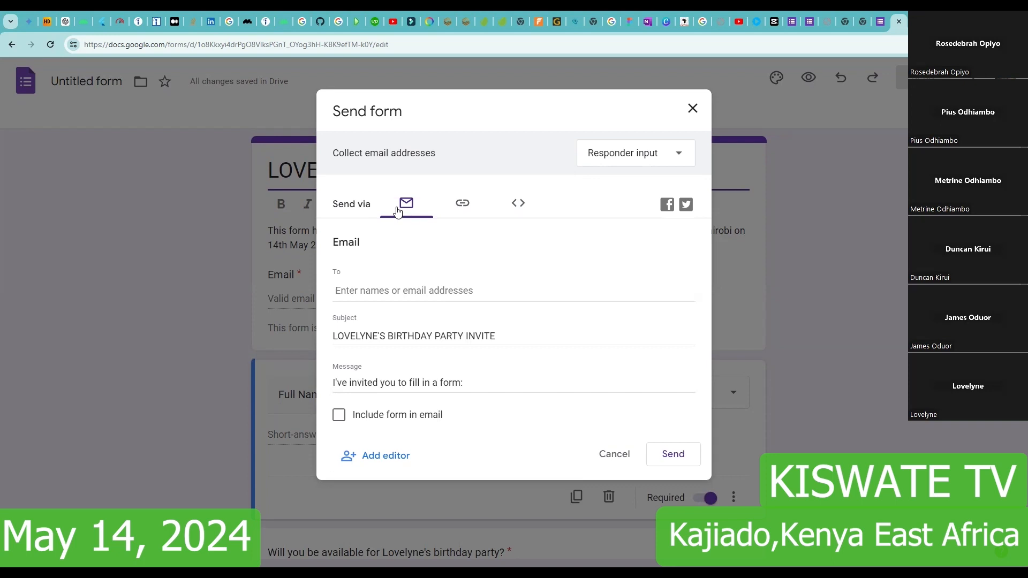
pyautogui.click(462, 290)
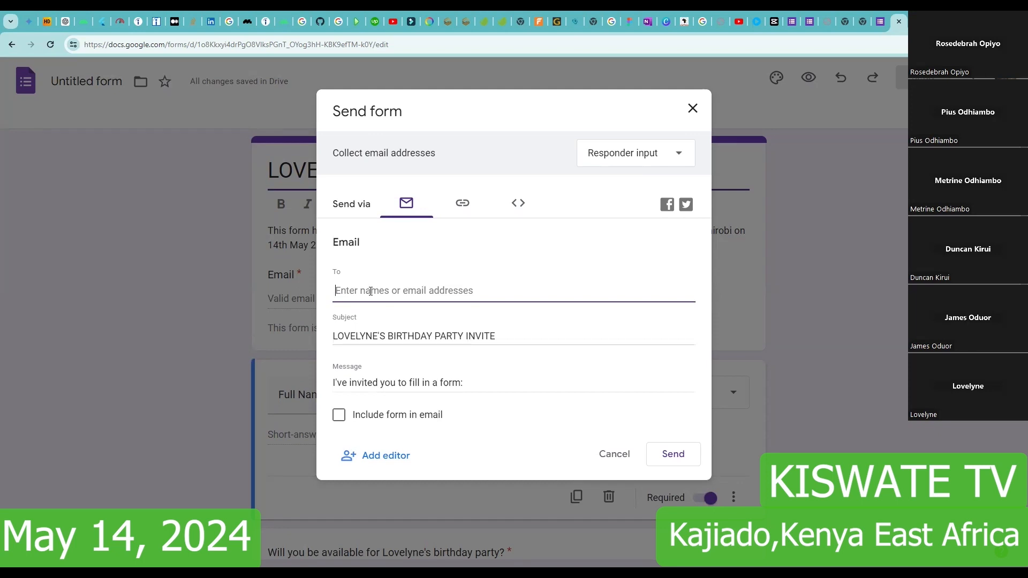
pyautogui.write('opi')
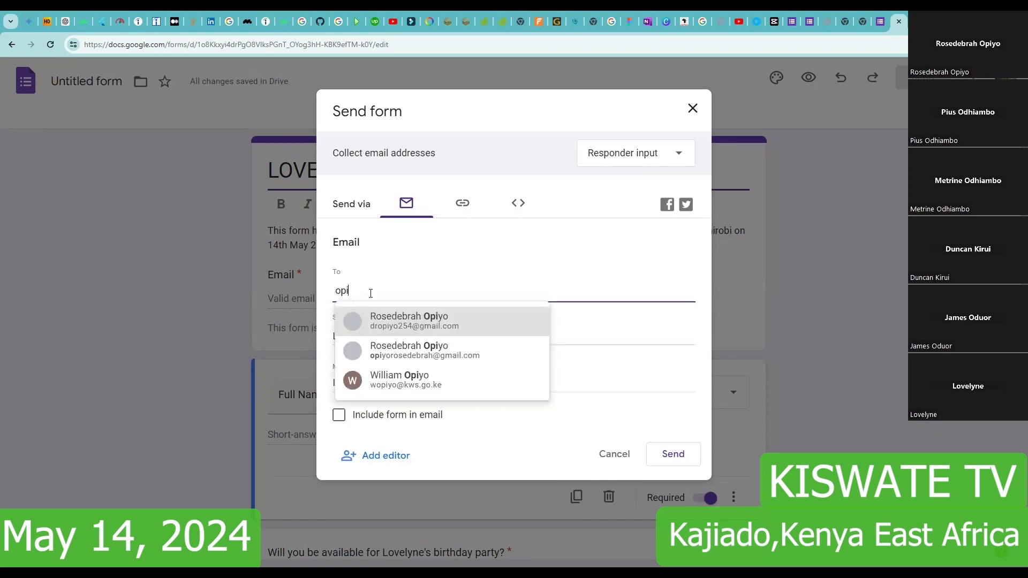
pyautogui.click(399, 360)
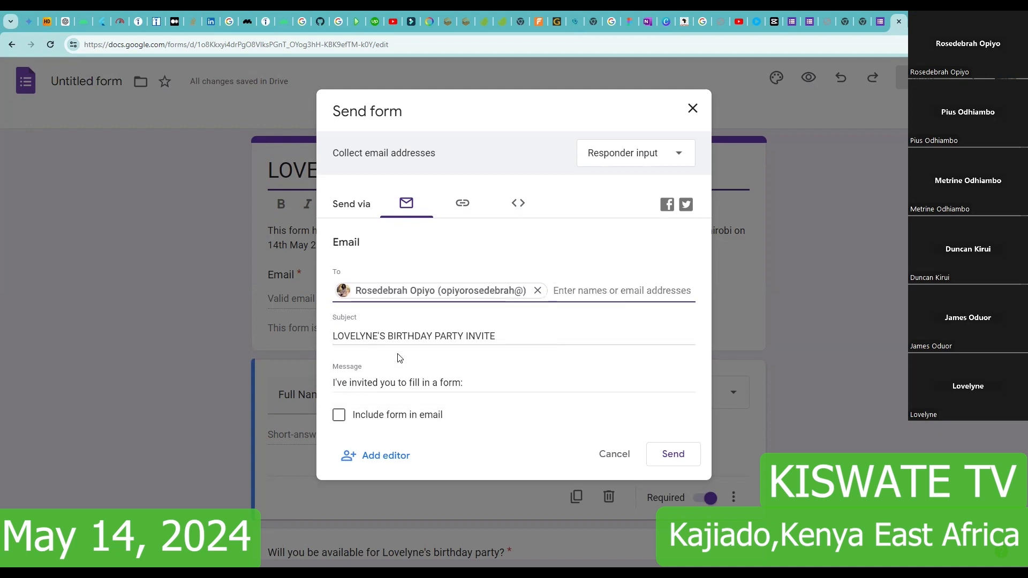
pyautogui.click(339, 416)
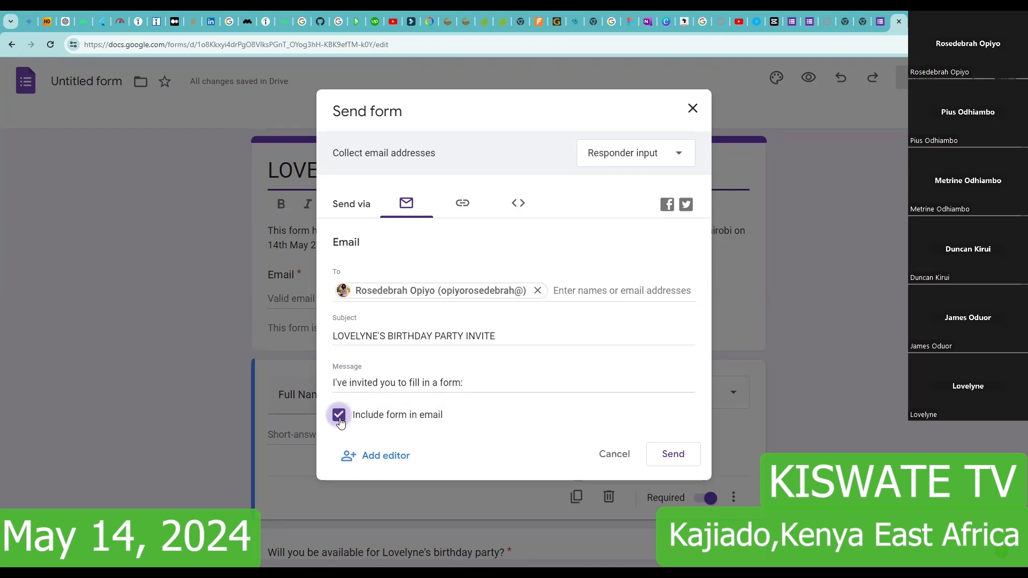
pyautogui.click(682, 463)
pyautogui.click(683, 465)
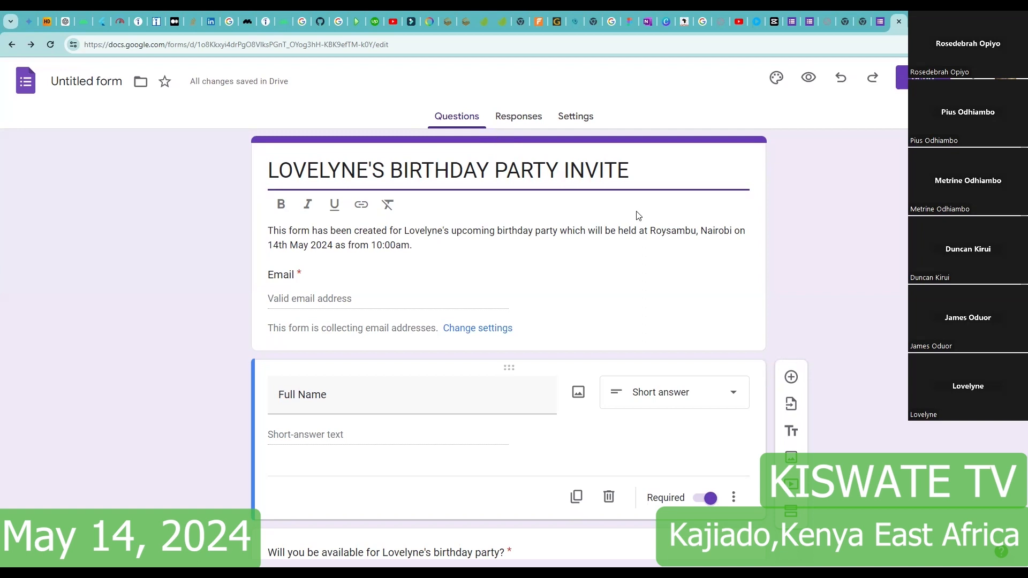
# Shorten the form's shareable link and copy it
pyautogui.click(901, 77)
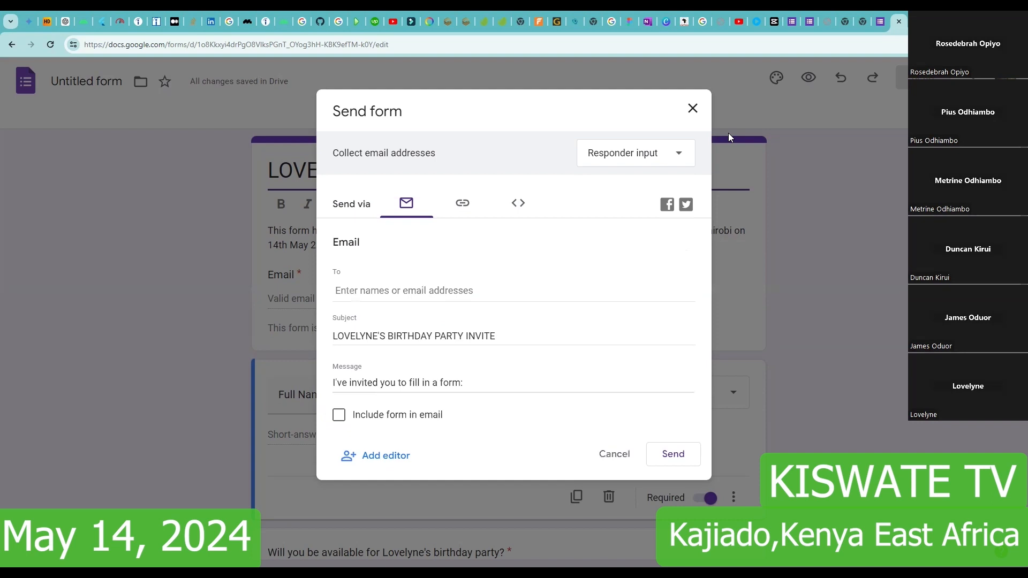
pyautogui.click(463, 204)
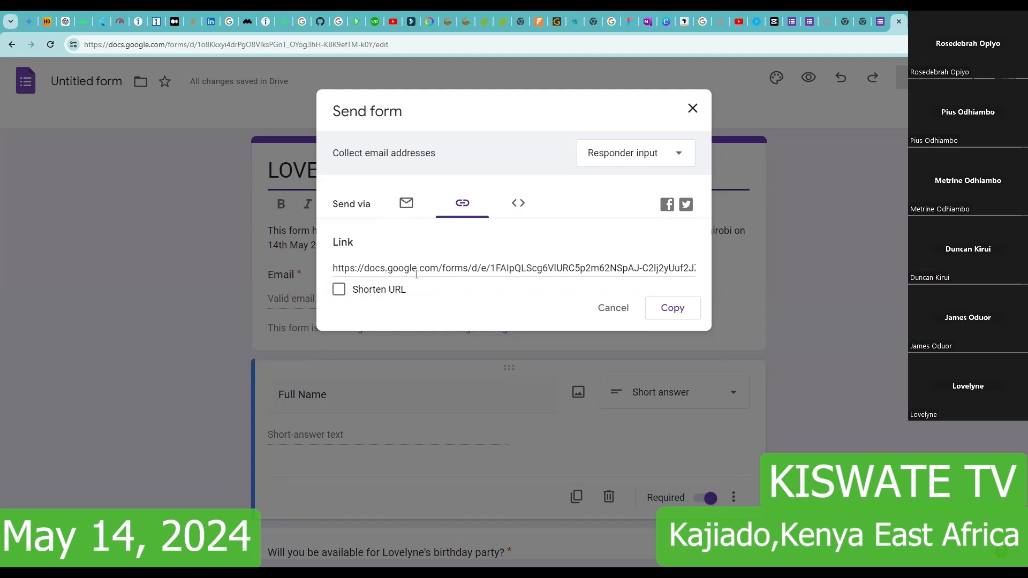
pyautogui.click(679, 309)
pyautogui.click(339, 291)
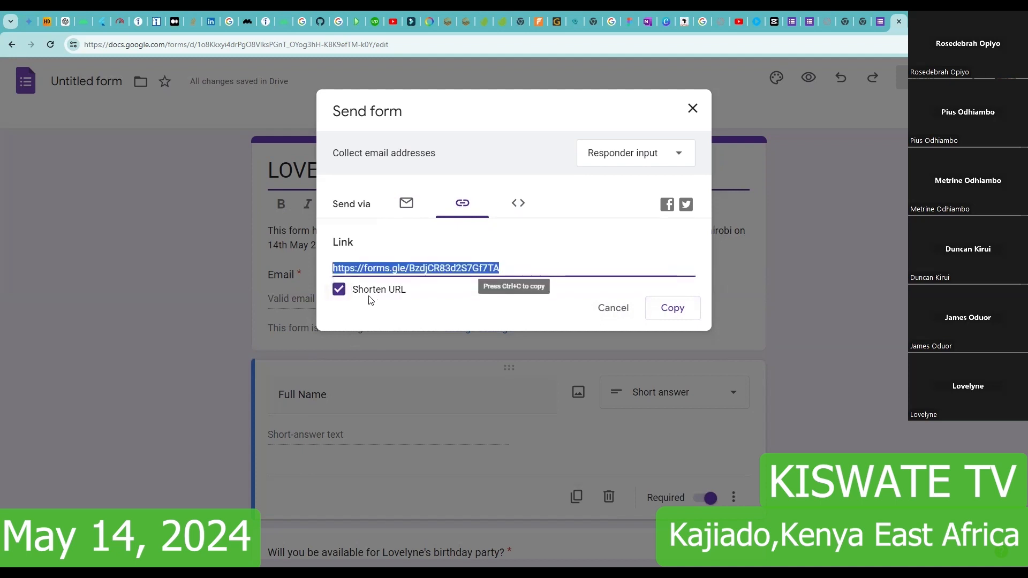
pyautogui.click(666, 316)
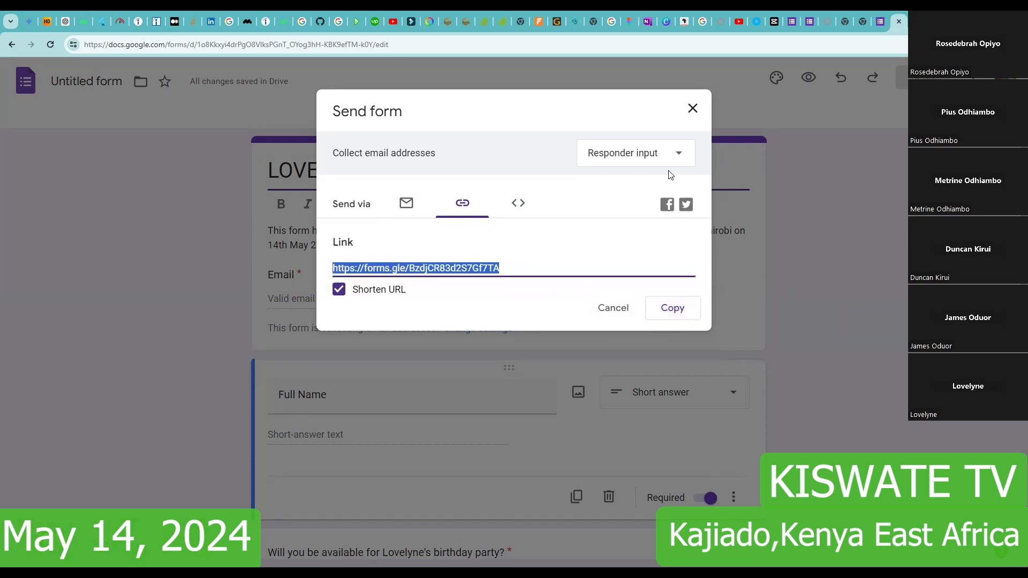
pyautogui.click(692, 112)
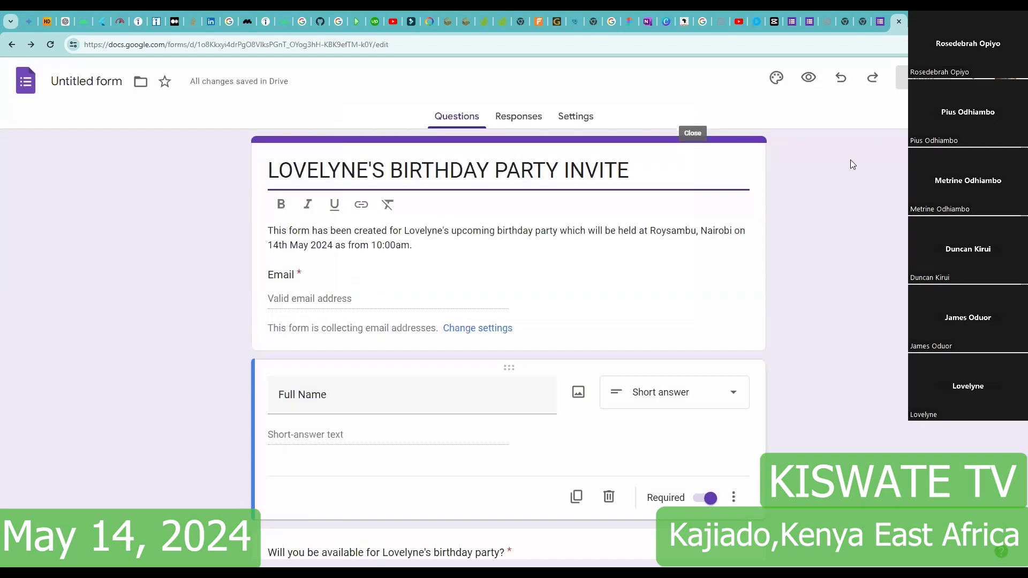
# Make the Full Name question optional and check it in the respondent preview before returning to the editor
pyautogui.scroll(-4, 659, 336)
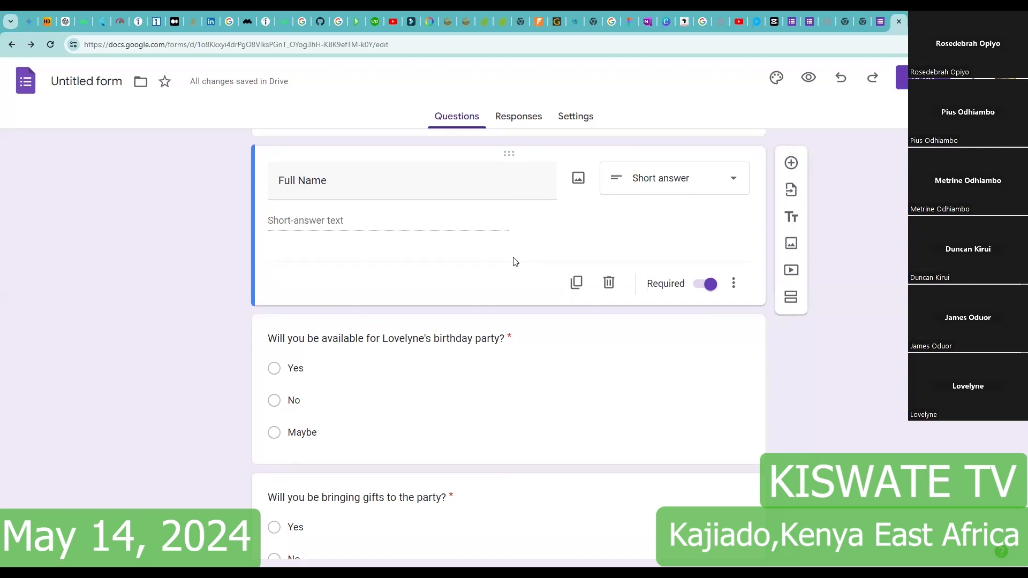
pyautogui.scroll(-5, 514, 262)
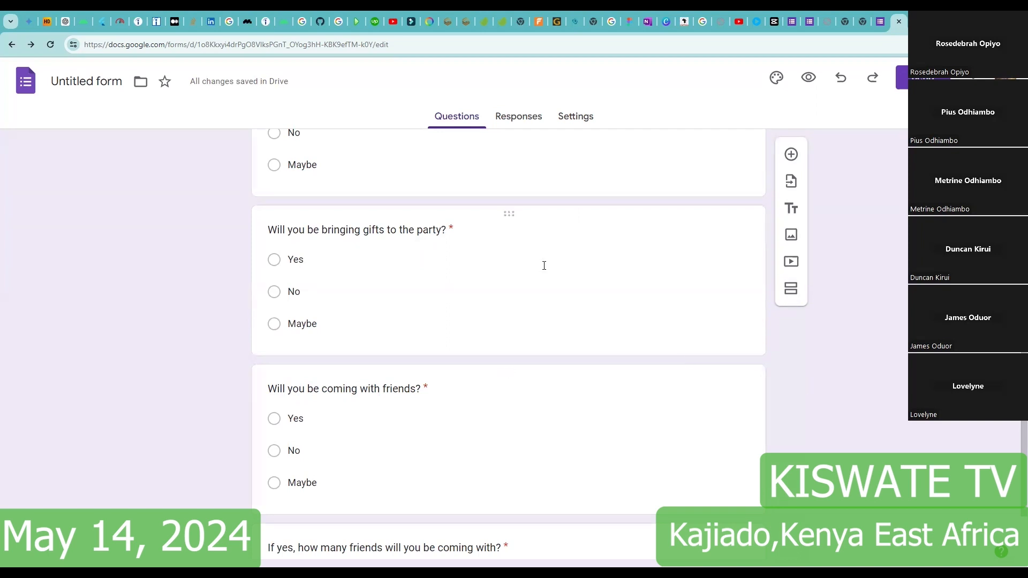
pyautogui.scroll(3, 541, 266)
pyautogui.scroll(4, 544, 265)
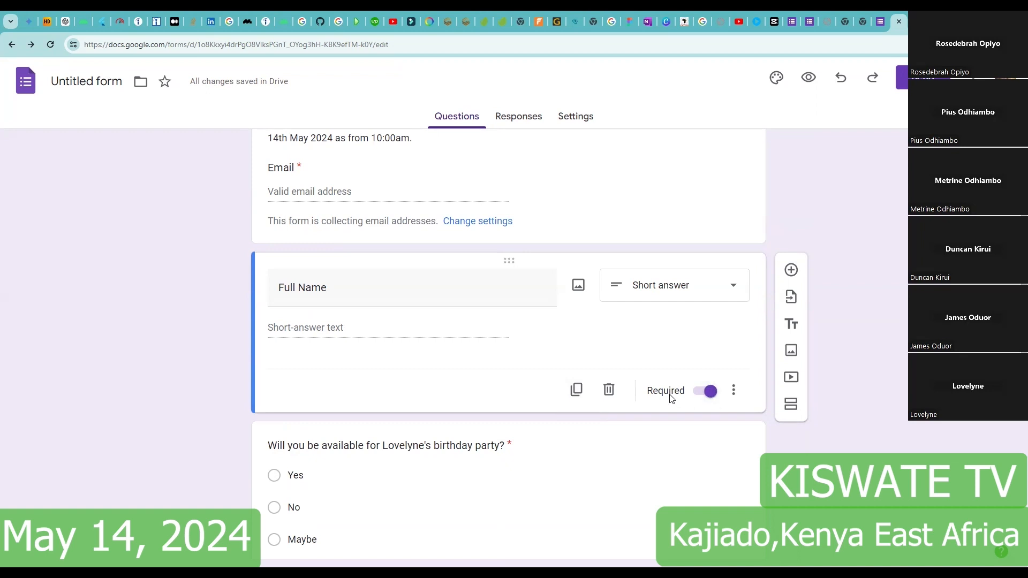
pyautogui.click(706, 395)
pyautogui.click(808, 77)
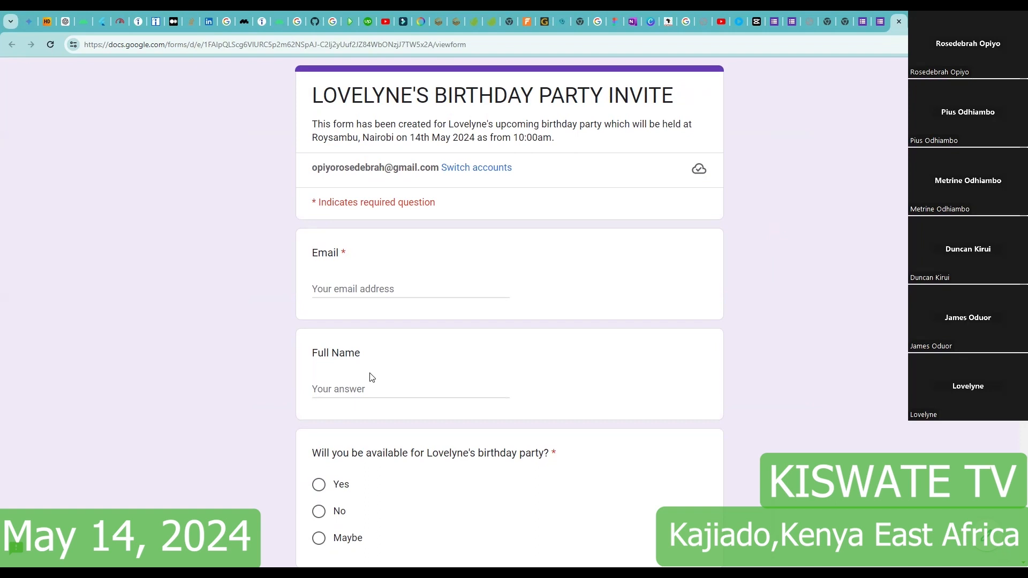
pyautogui.click(882, 22)
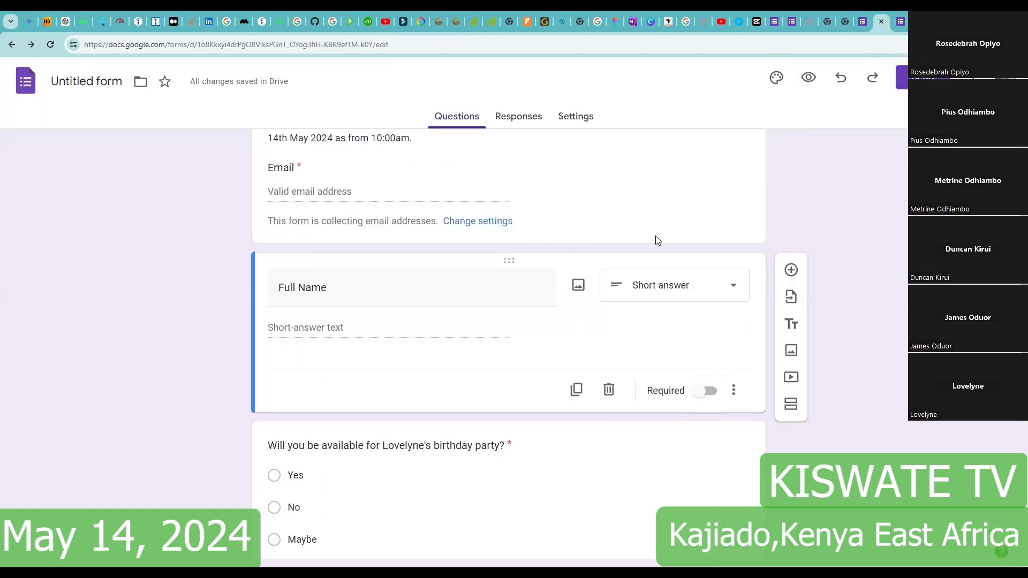
# Try switching the Full Name question's required setting on and off again, and look over the remaining questions
pyautogui.click(702, 398)
pyautogui.click(732, 390)
pyautogui.click(716, 396)
pyautogui.scroll(-9, 710, 396)
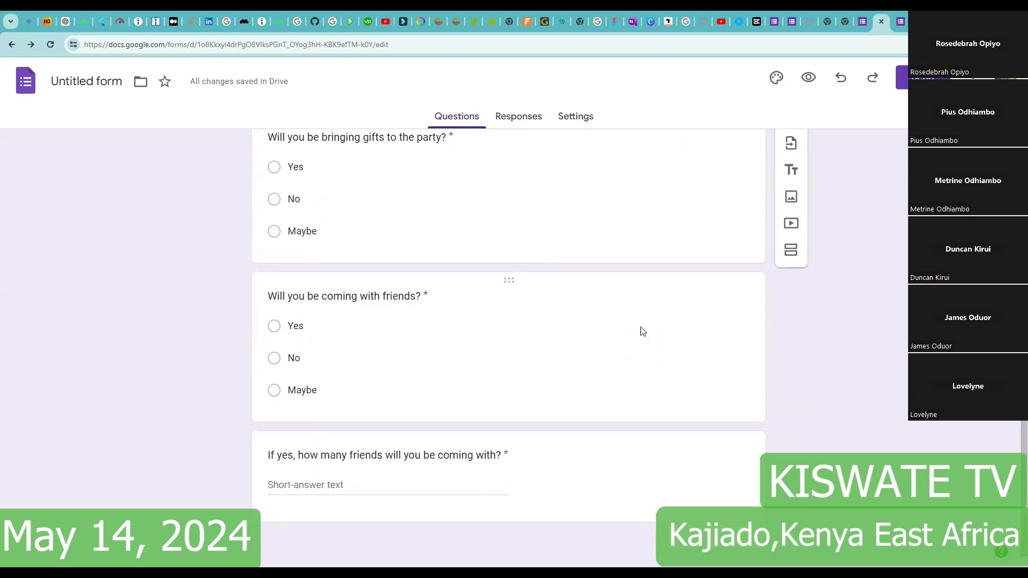
pyautogui.scroll(2, 595, 324)
pyautogui.scroll(6, 594, 328)
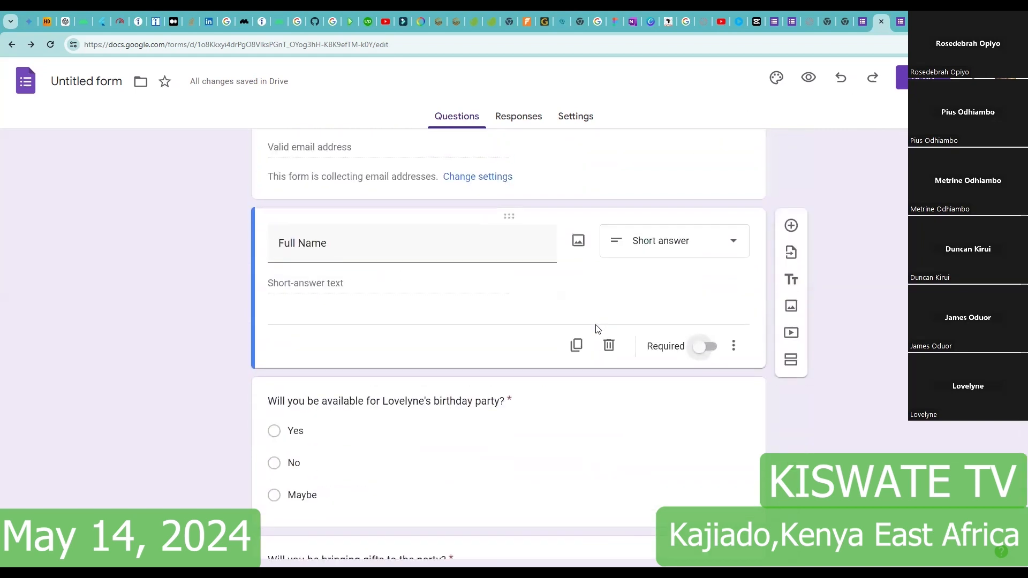
pyautogui.scroll(3, 597, 328)
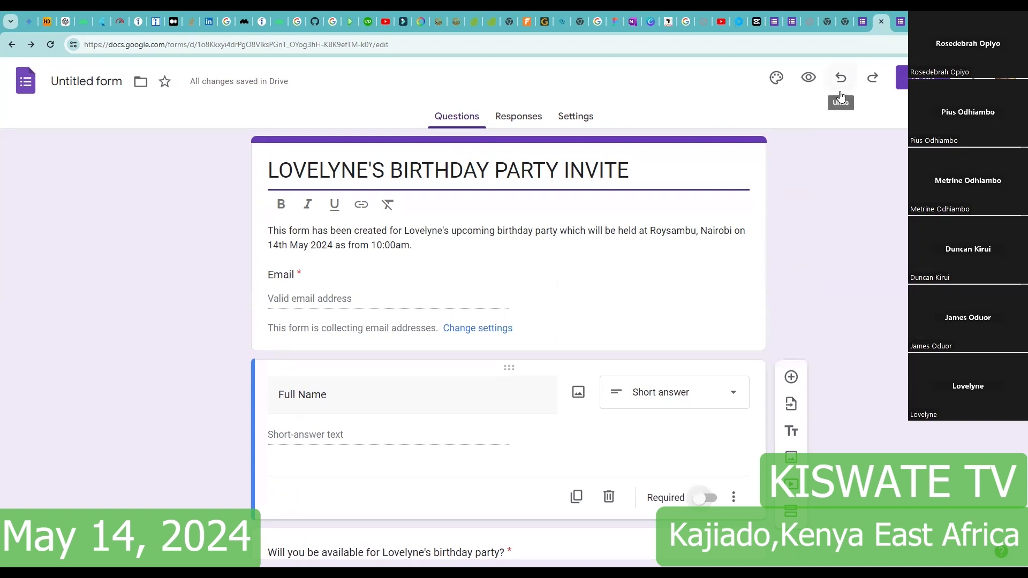
# Add a collaborator by their e-mail address with the Editor role and send them the notified invitation
pyautogui.click(901, 78)
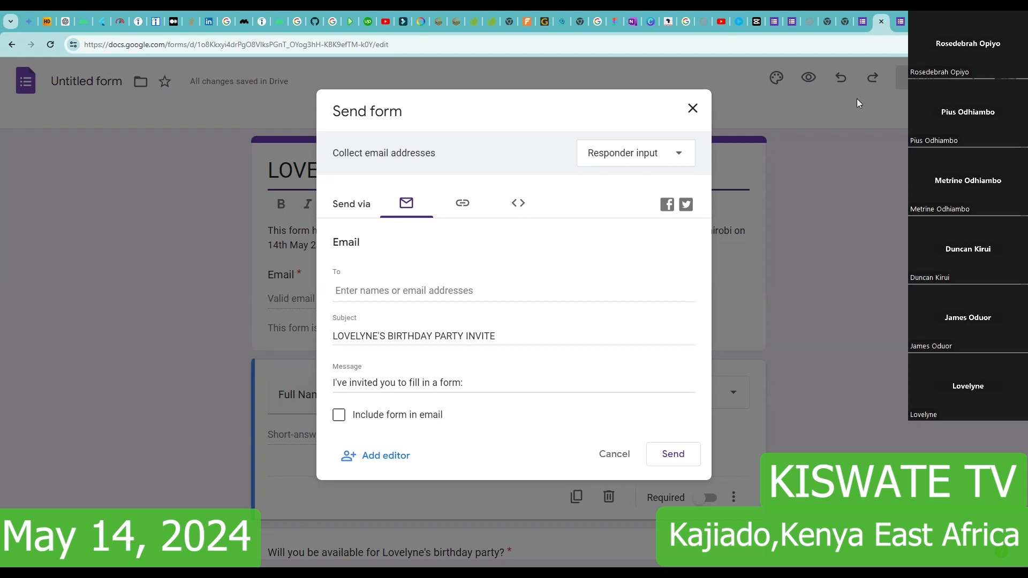
pyautogui.click(690, 108)
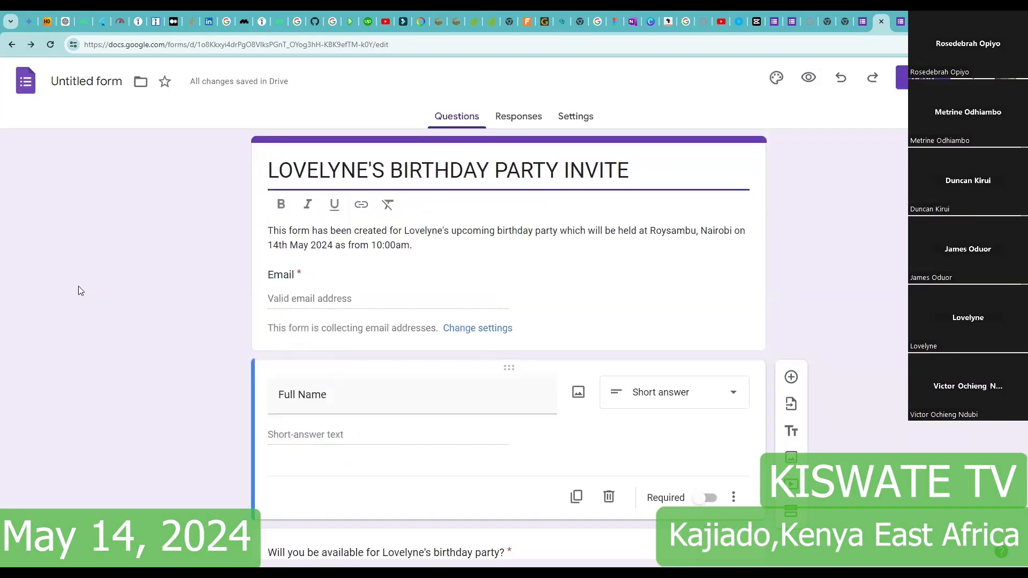
pyautogui.click(903, 78)
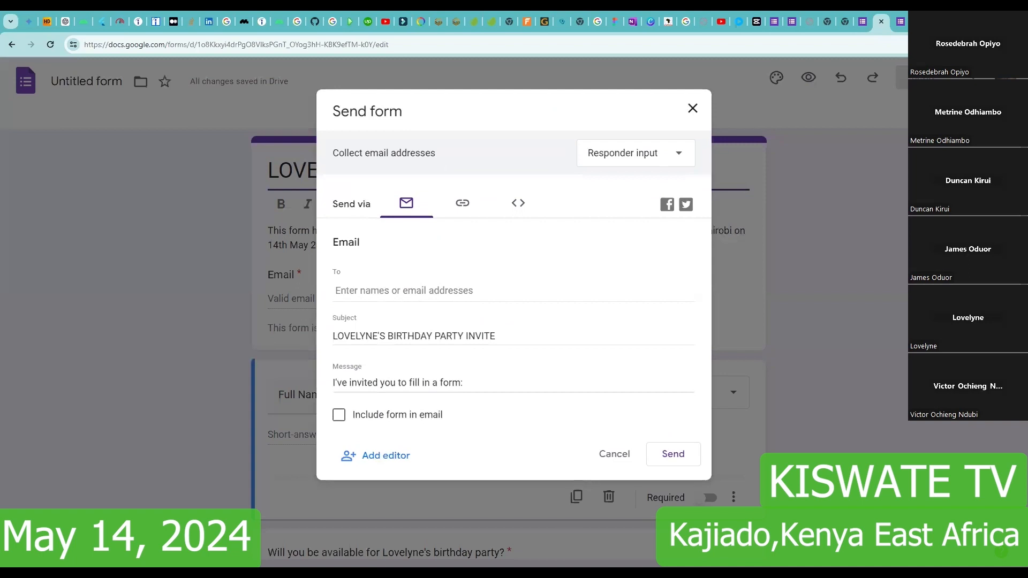
pyautogui.click(383, 457)
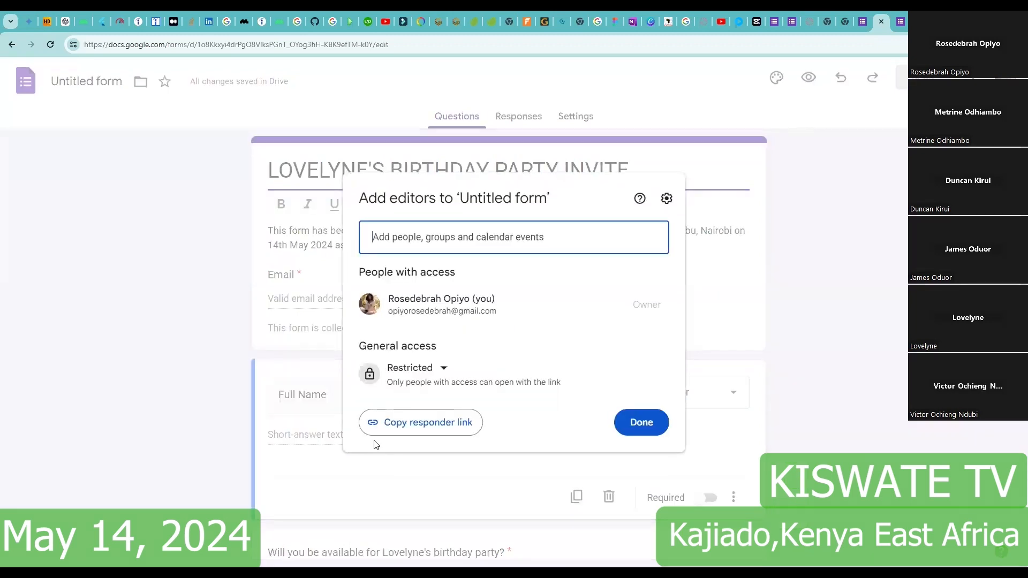
pyautogui.click(500, 236)
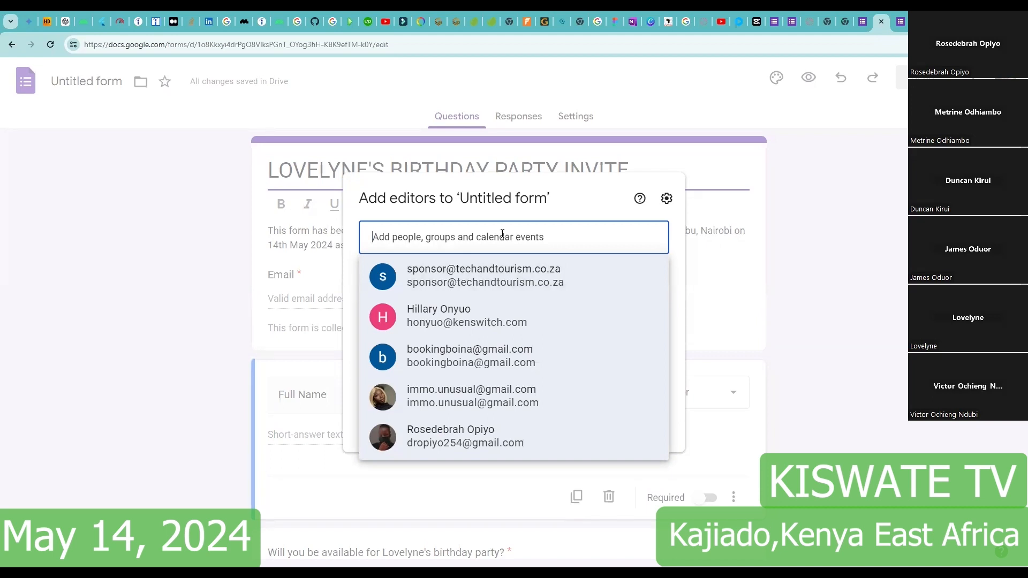
pyautogui.hotkey('ctrl', 'v')
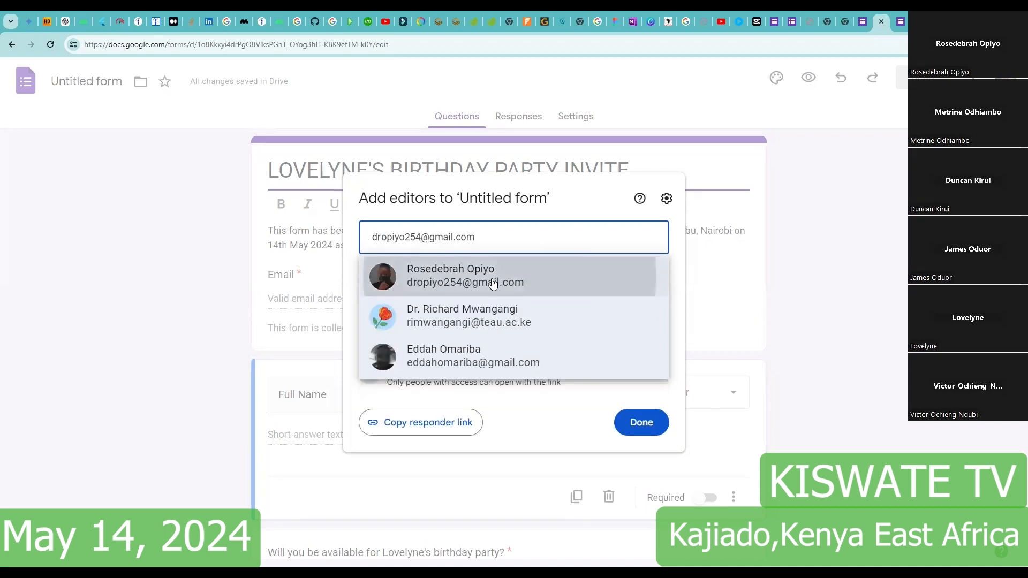
pyautogui.click(491, 282)
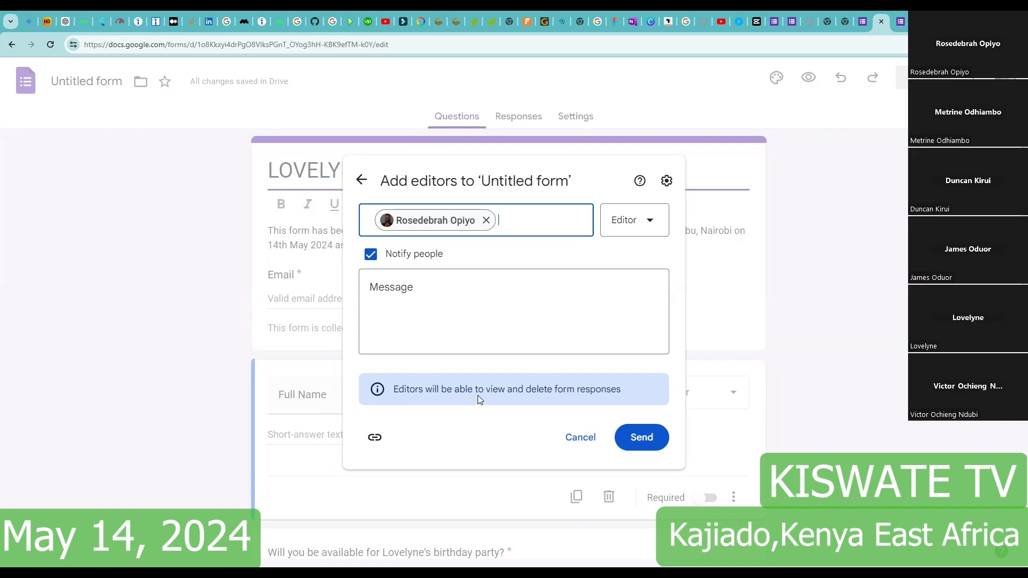
pyautogui.click(638, 451)
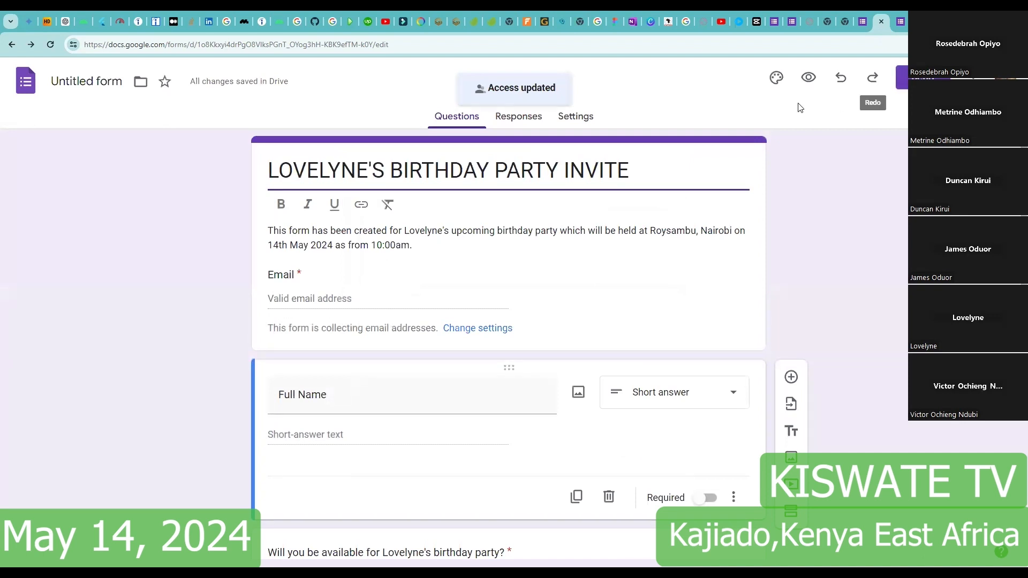
# View the form's responses and copy a shortened link to the form for respondents
pyautogui.click(519, 119)
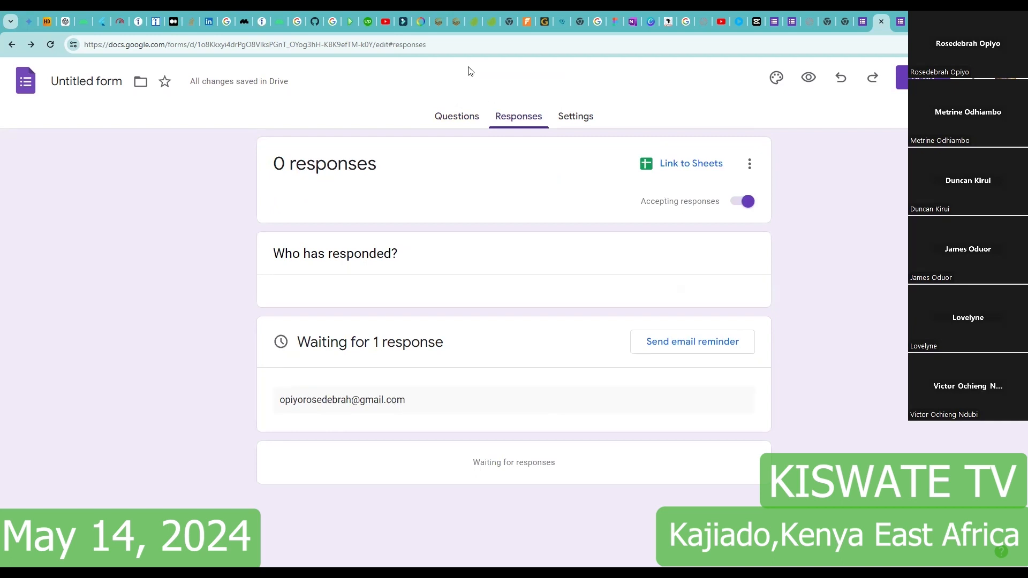
pyautogui.click(902, 78)
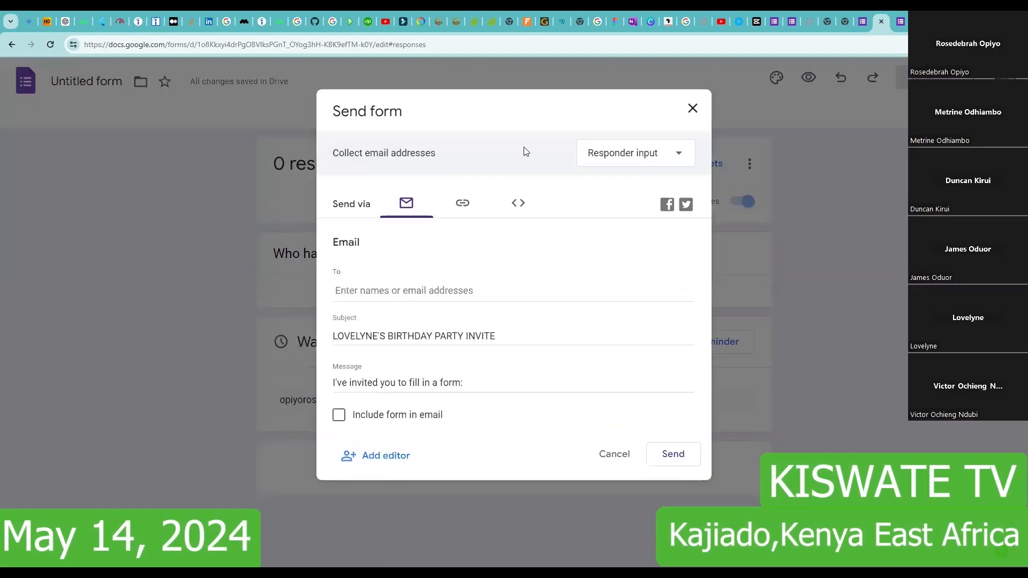
pyautogui.click(464, 208)
pyautogui.click(339, 289)
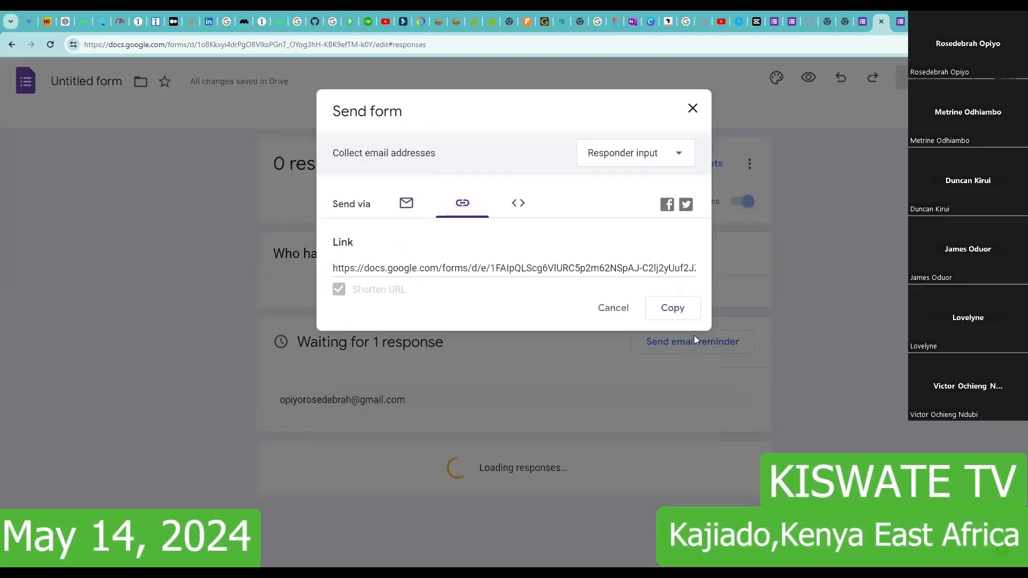
pyautogui.click(669, 309)
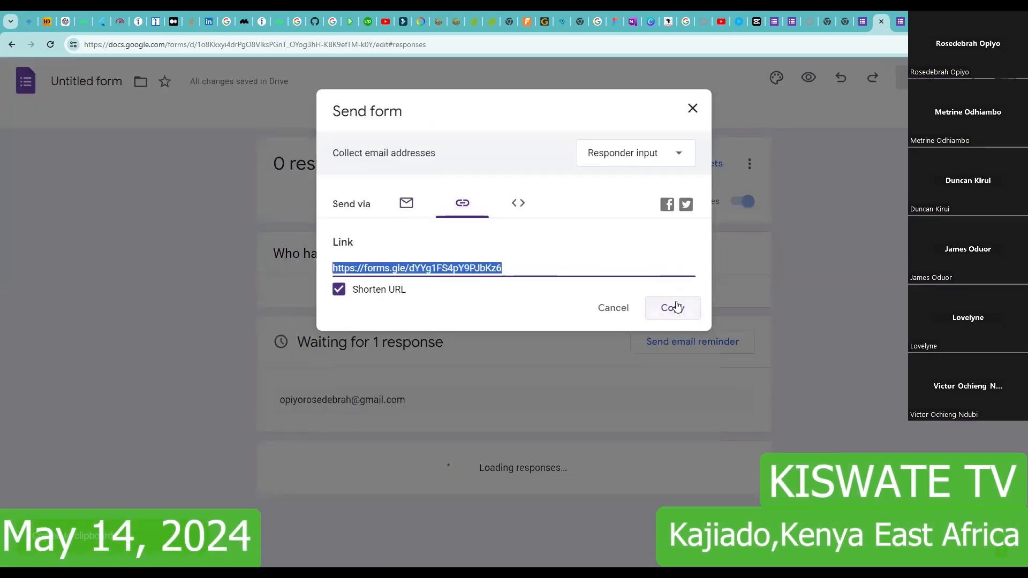
pyautogui.click(692, 108)
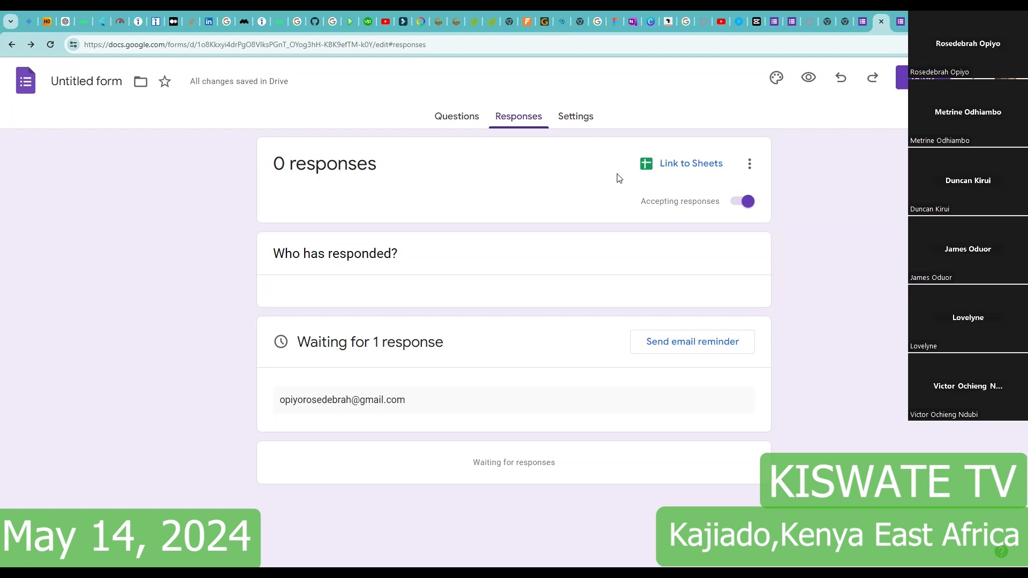
# Return to the form's questions, then open the response summary and examine which e-mail addresses have responded and which are still awaited
pyautogui.click(454, 116)
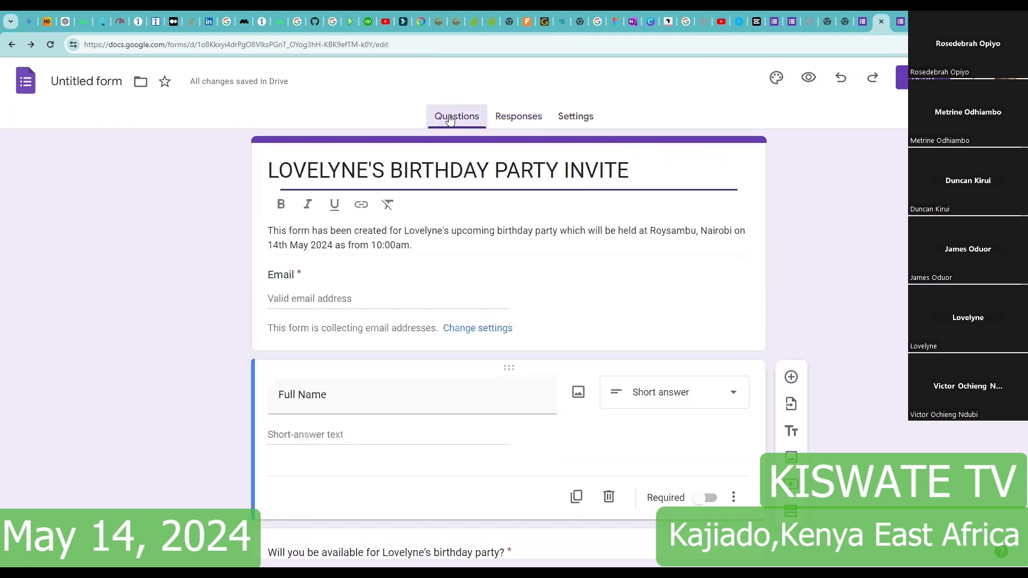
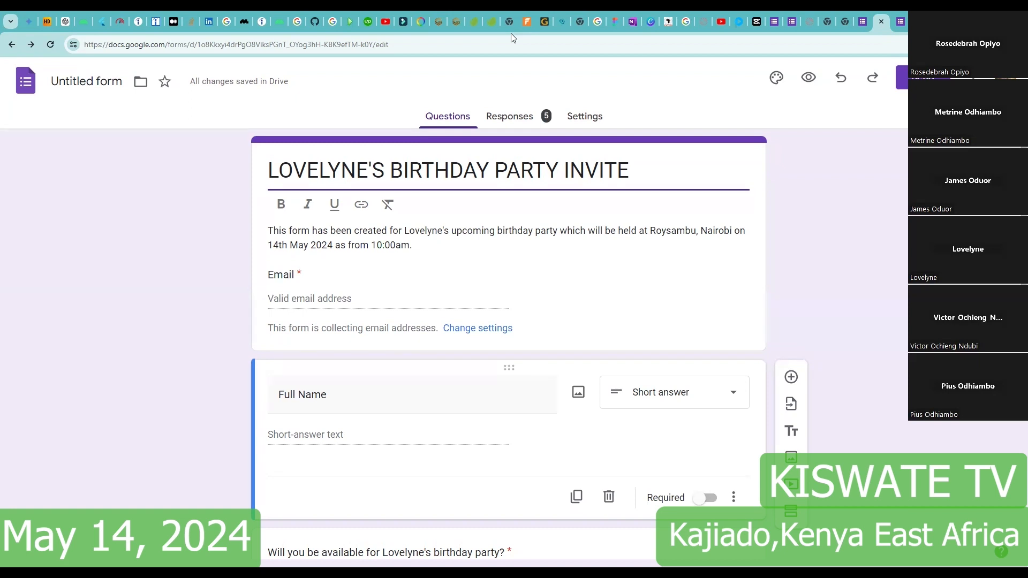
pyautogui.click(544, 95)
pyautogui.scroll(-1, 454, 314)
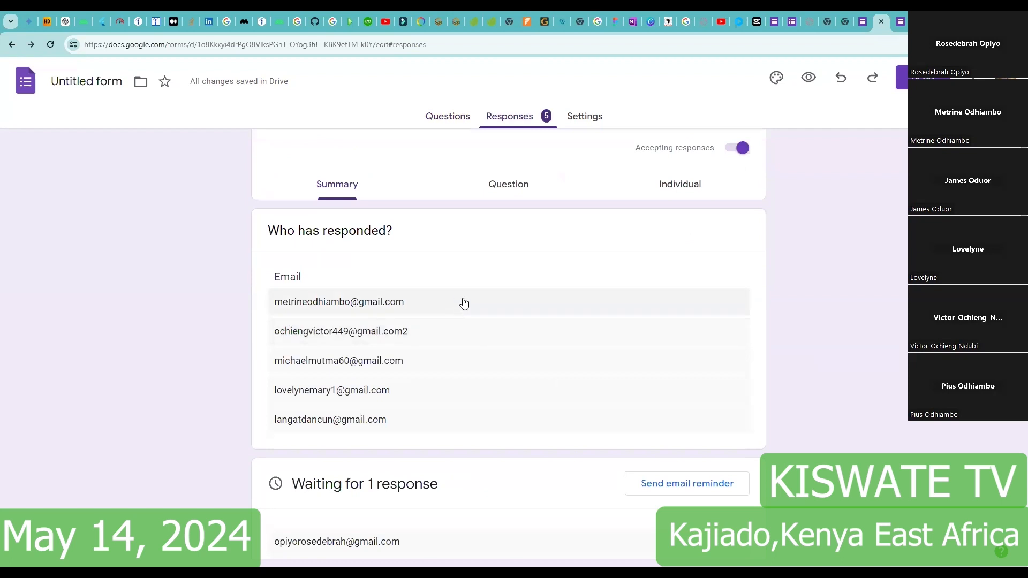
pyautogui.scroll(1, 483, 266)
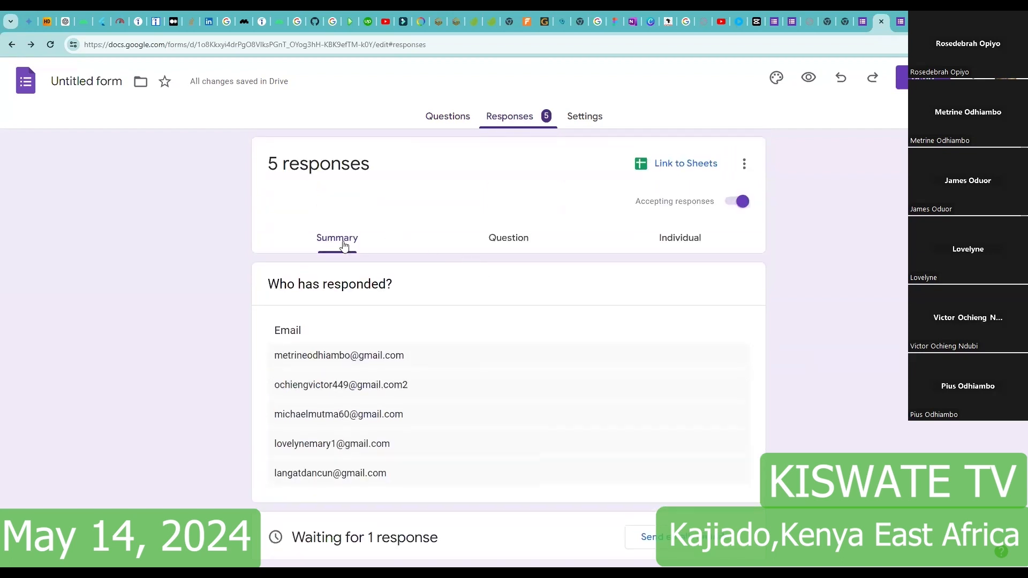
pyautogui.scroll(-1, 466, 294)
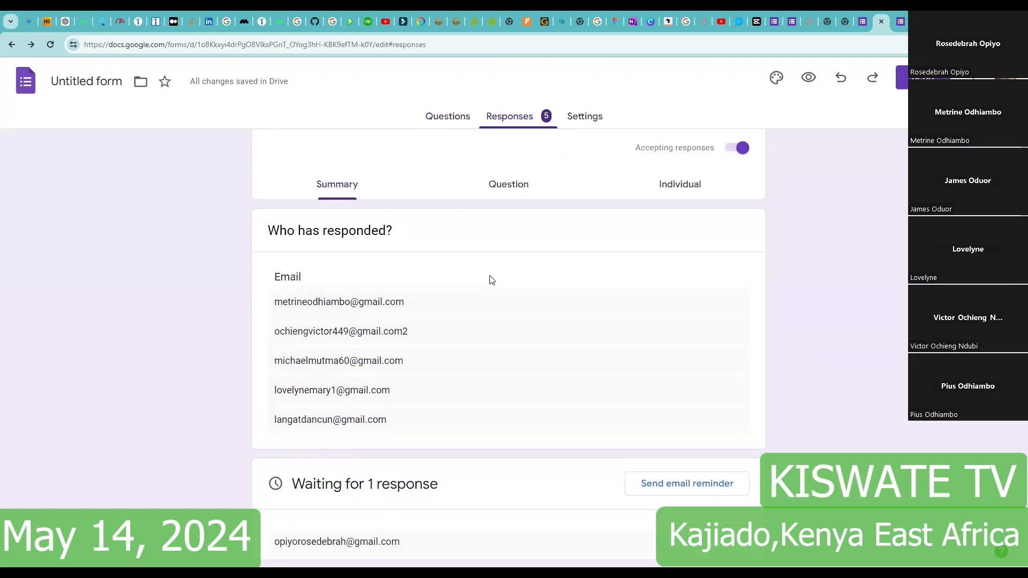
pyautogui.scroll(-7, 491, 280)
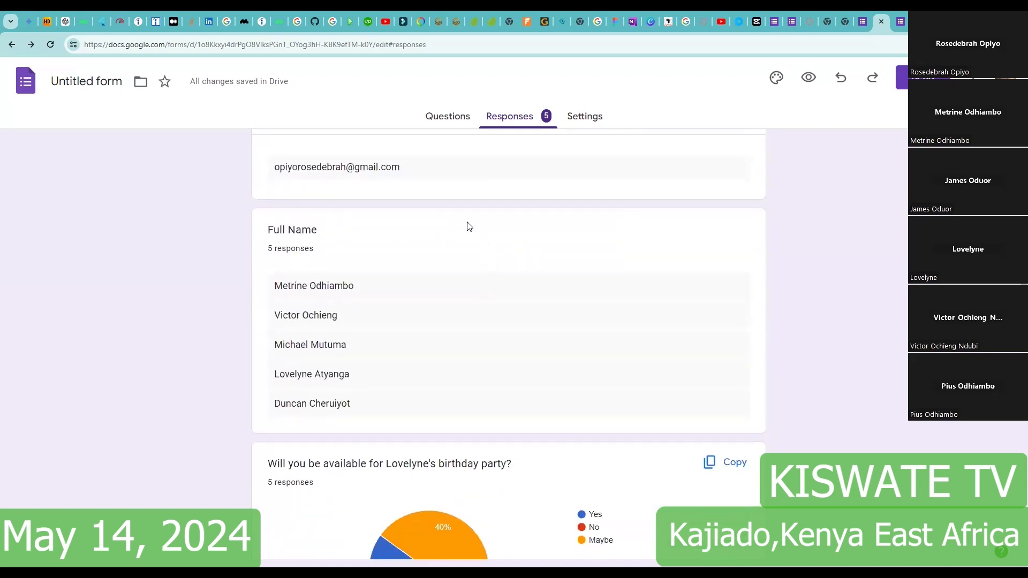
pyautogui.scroll(4, 467, 223)
pyautogui.scroll(2, 469, 222)
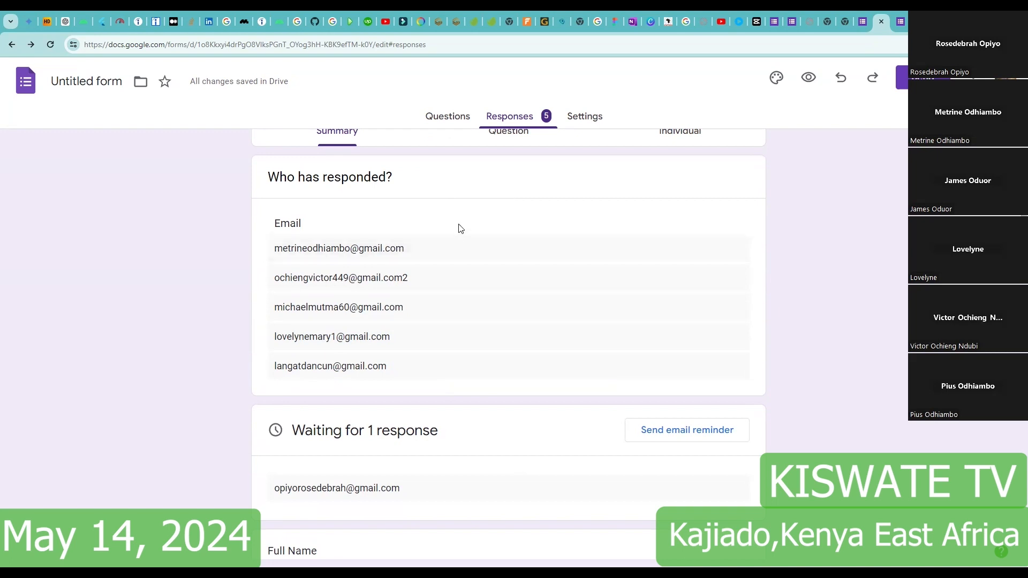
pyautogui.scroll(-2, 460, 226)
pyautogui.scroll(2, 460, 209)
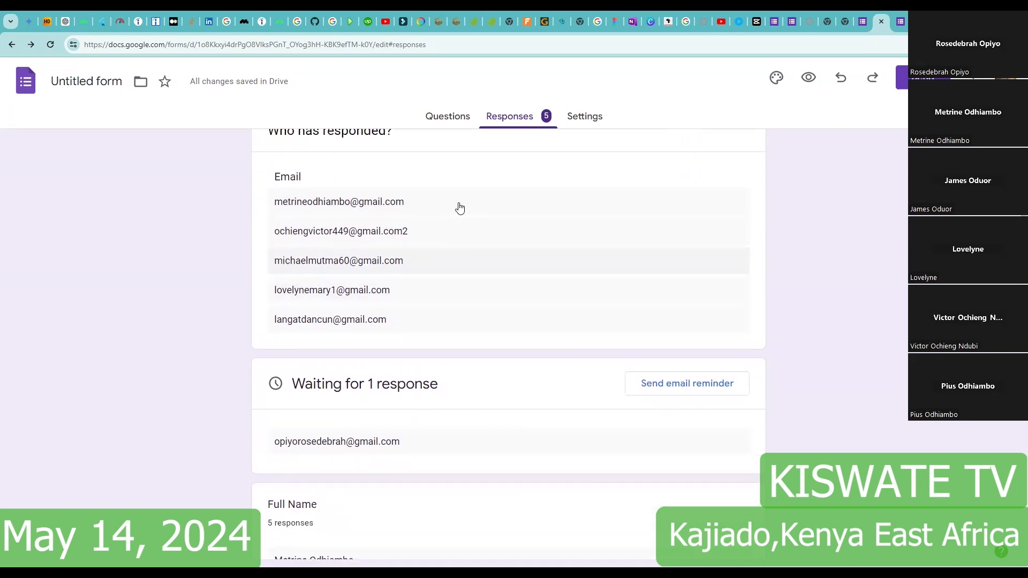
pyautogui.scroll(-3, 463, 208)
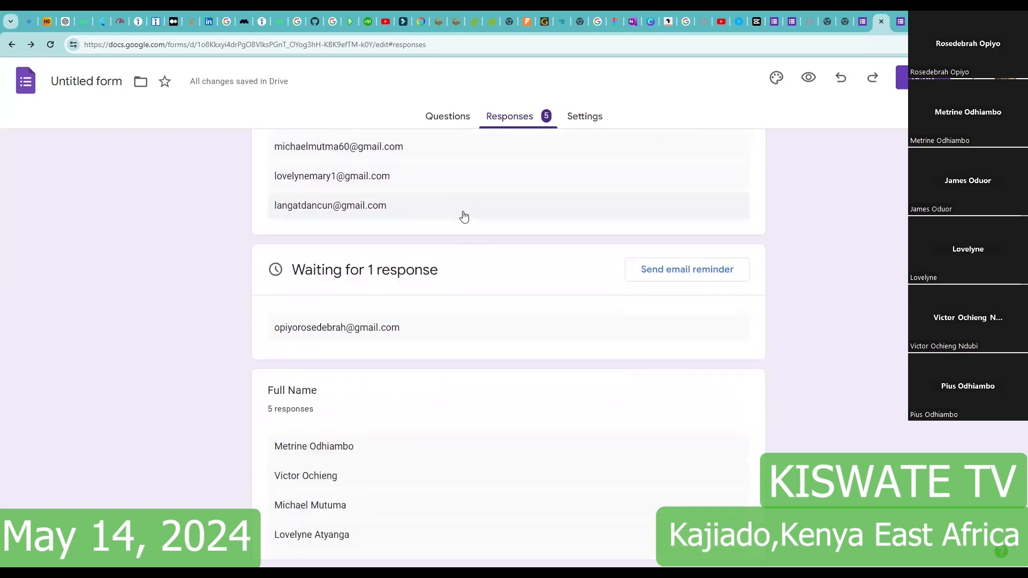
# Examine the summary's full names, the charts for availability, gifts and coming with friends, and the answers on the number of friends
pyautogui.scroll(-3, 463, 216)
pyautogui.scroll(-1, 465, 215)
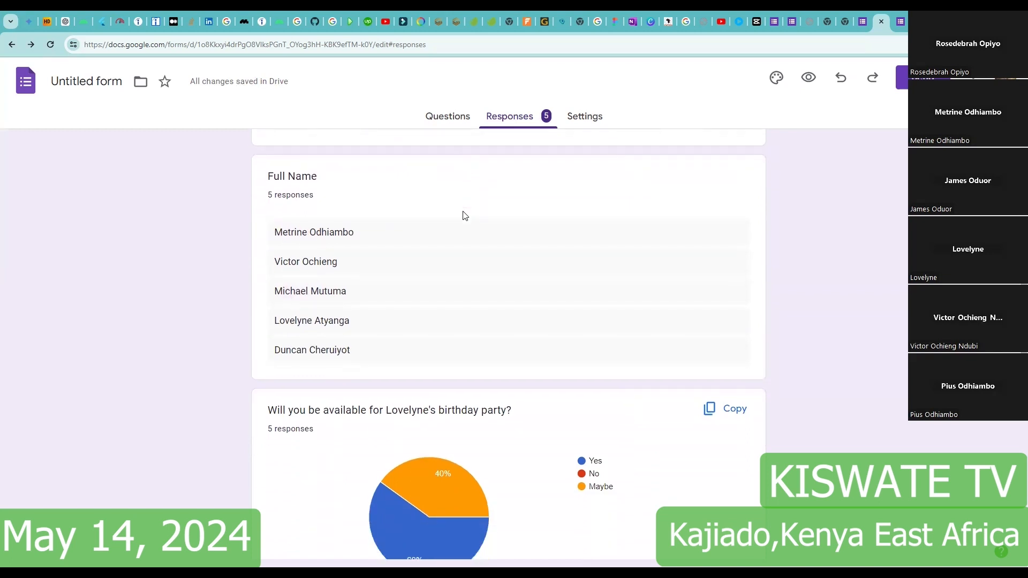
pyautogui.scroll(-4, 465, 216)
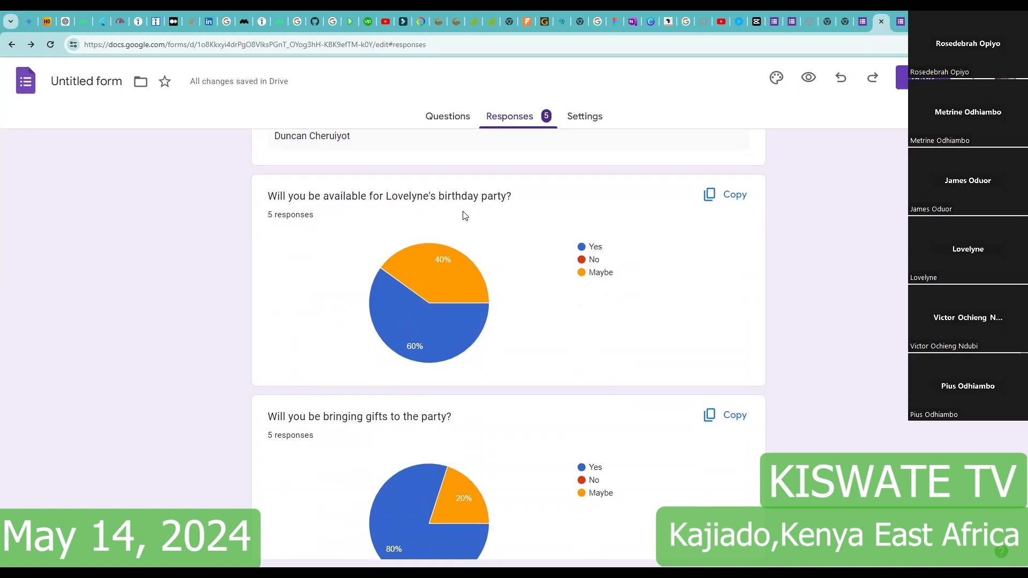
pyautogui.scroll(-1, 465, 216)
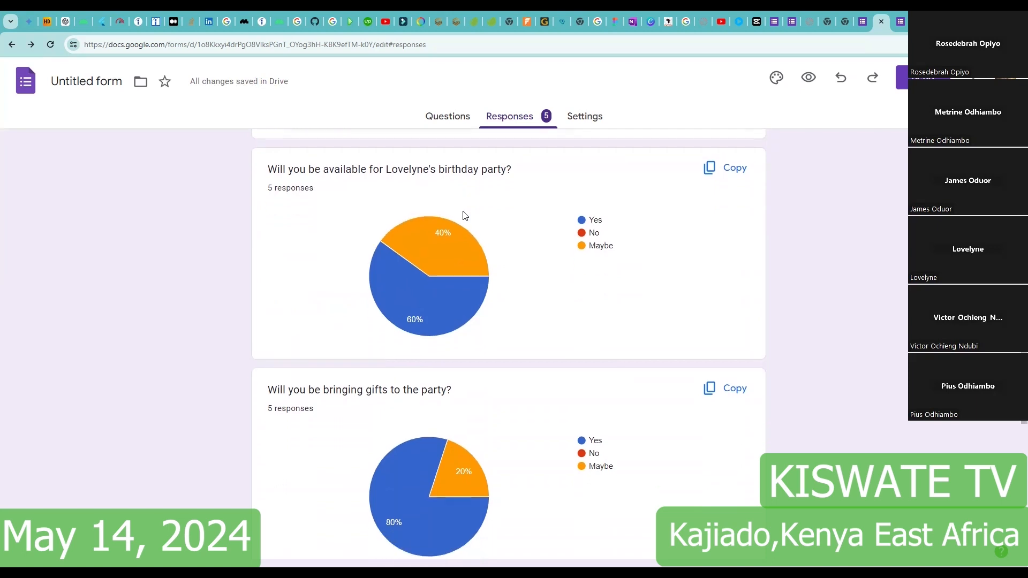
pyautogui.scroll(-3, 465, 216)
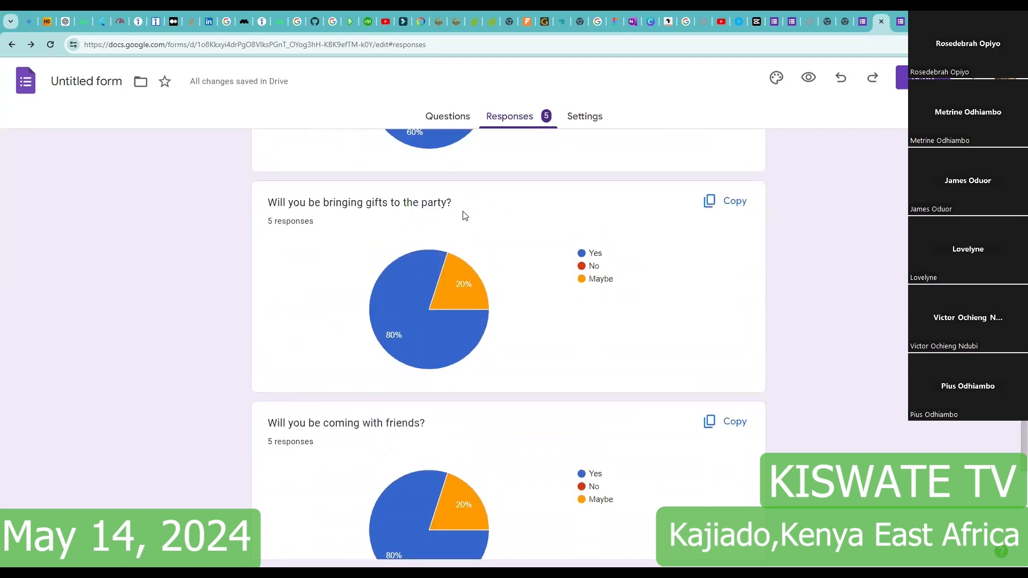
pyautogui.scroll(-4, 493, 234)
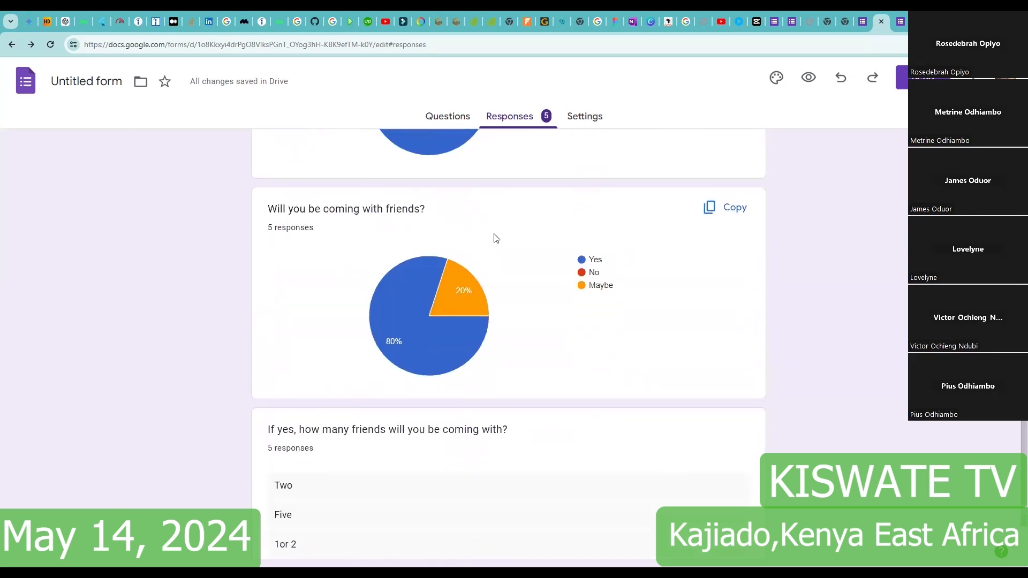
pyautogui.scroll(-2, 502, 243)
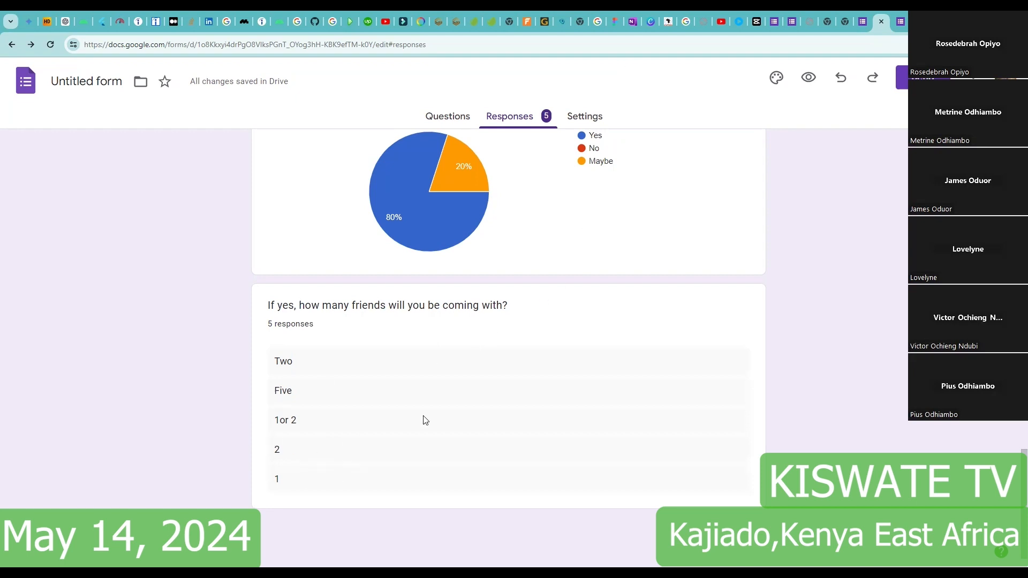
pyautogui.scroll(2, 642, 360)
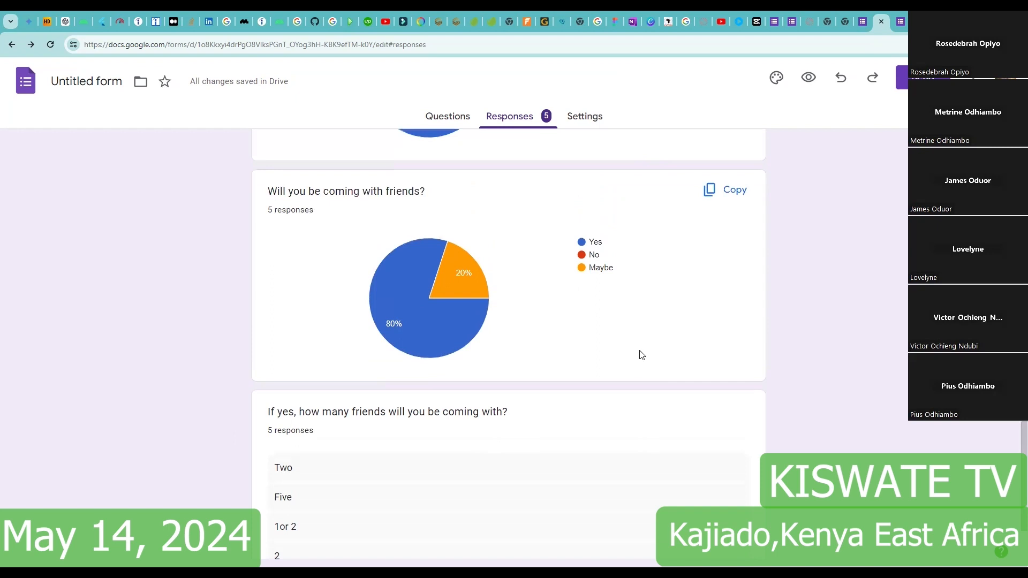
pyautogui.scroll(4, 632, 335)
pyautogui.scroll(11, 632, 334)
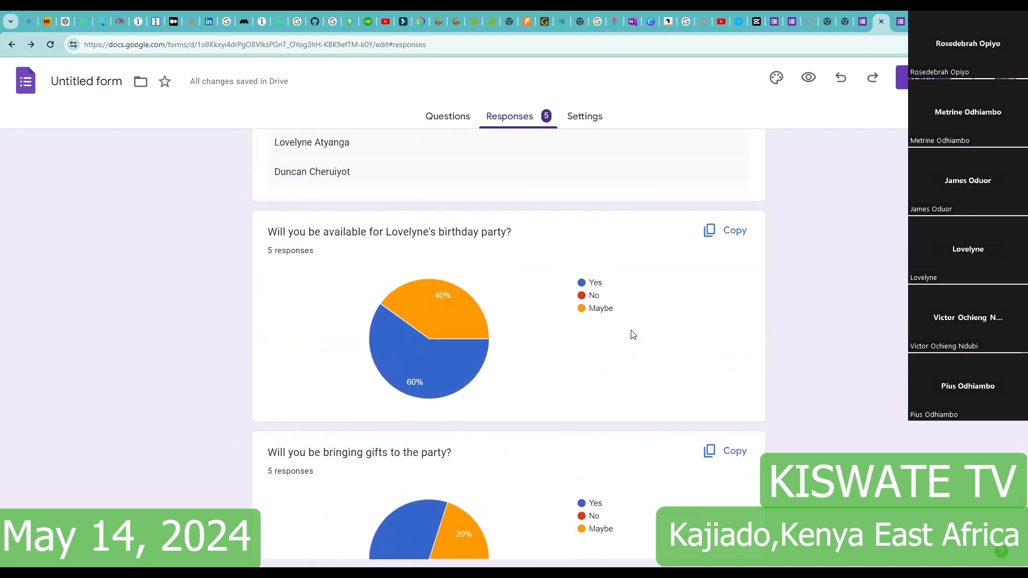
pyautogui.scroll(5, 632, 334)
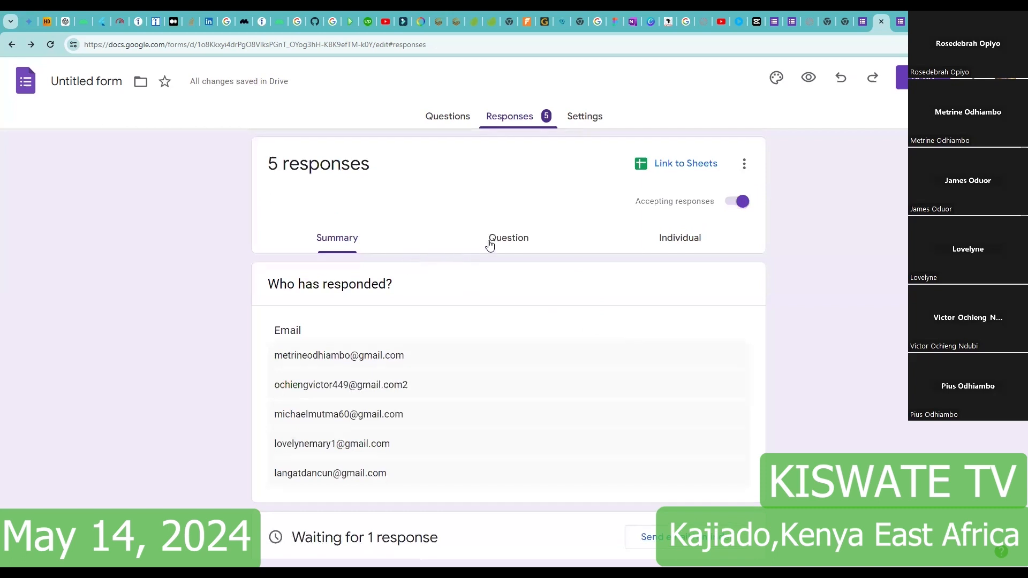
# View the responses by question and examine all the answers given to the Full Name question
pyautogui.click(511, 243)
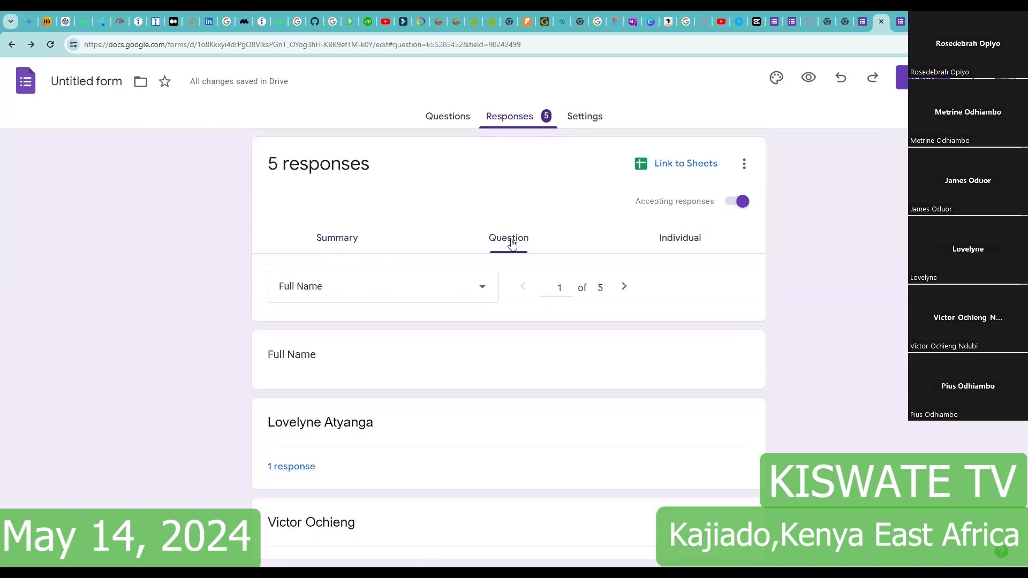
pyautogui.scroll(-1, 538, 284)
pyautogui.scroll(-6, 539, 292)
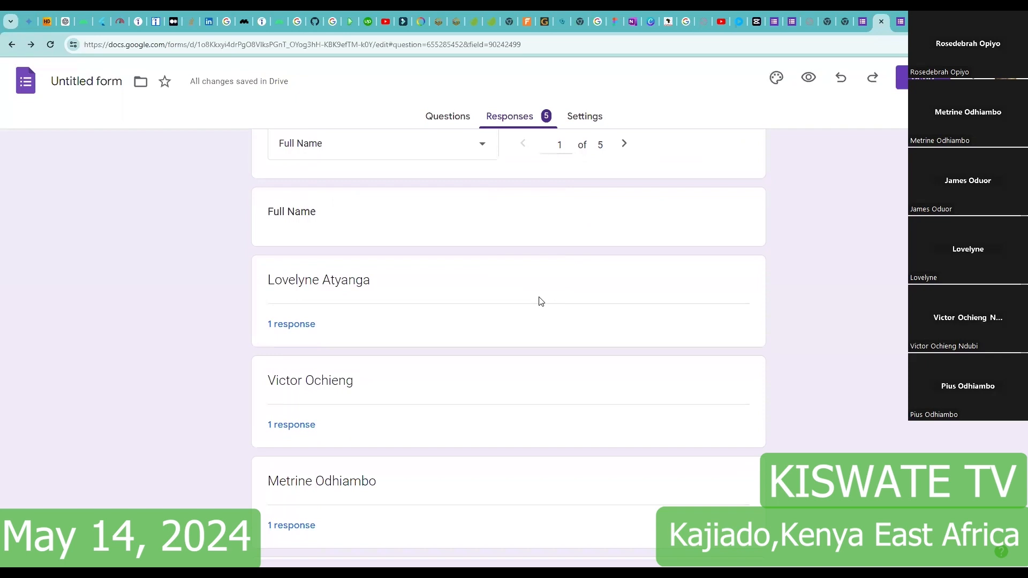
pyautogui.scroll(-2, 541, 299)
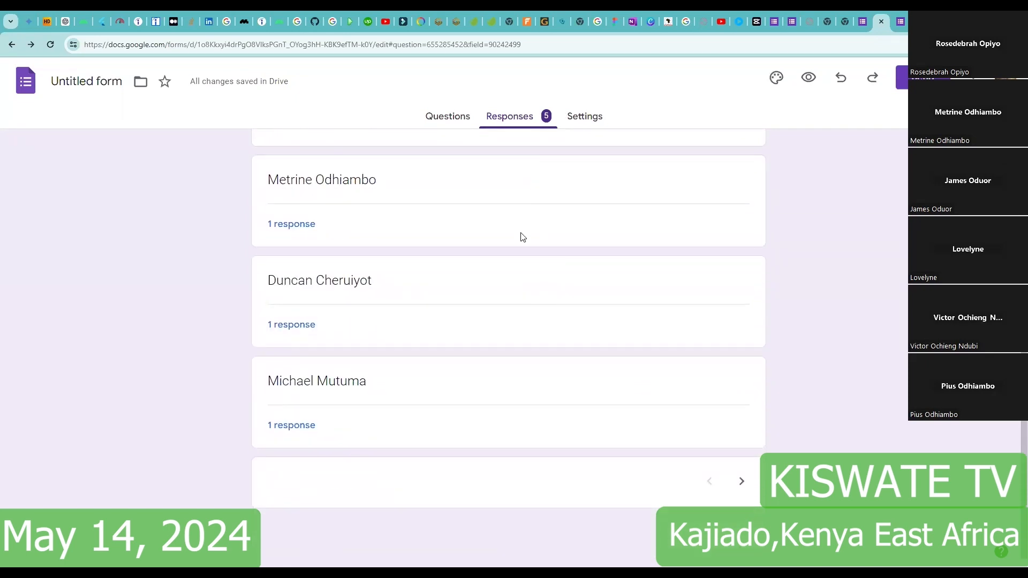
pyautogui.scroll(8, 522, 236)
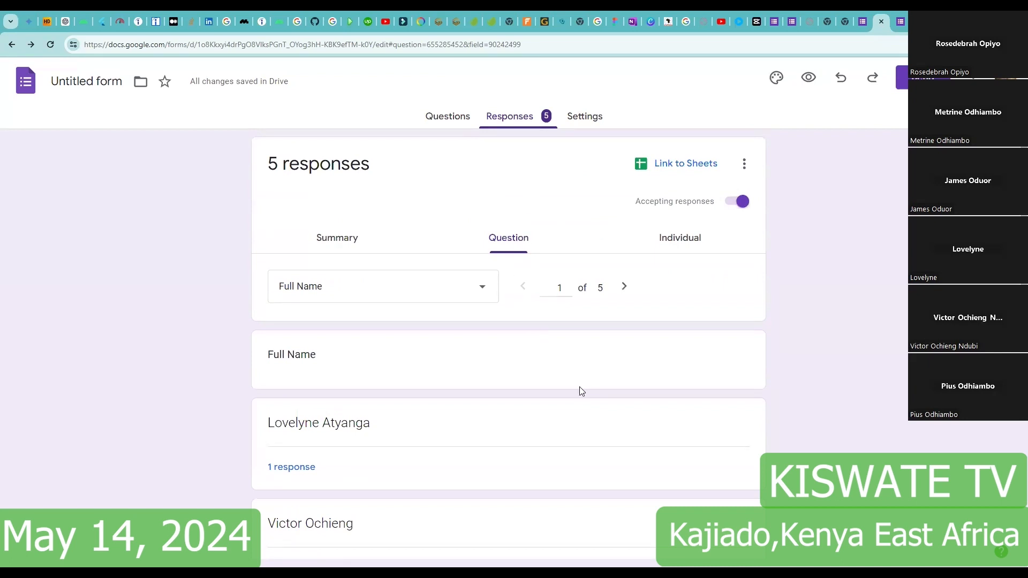
pyautogui.scroll(-2, 578, 388)
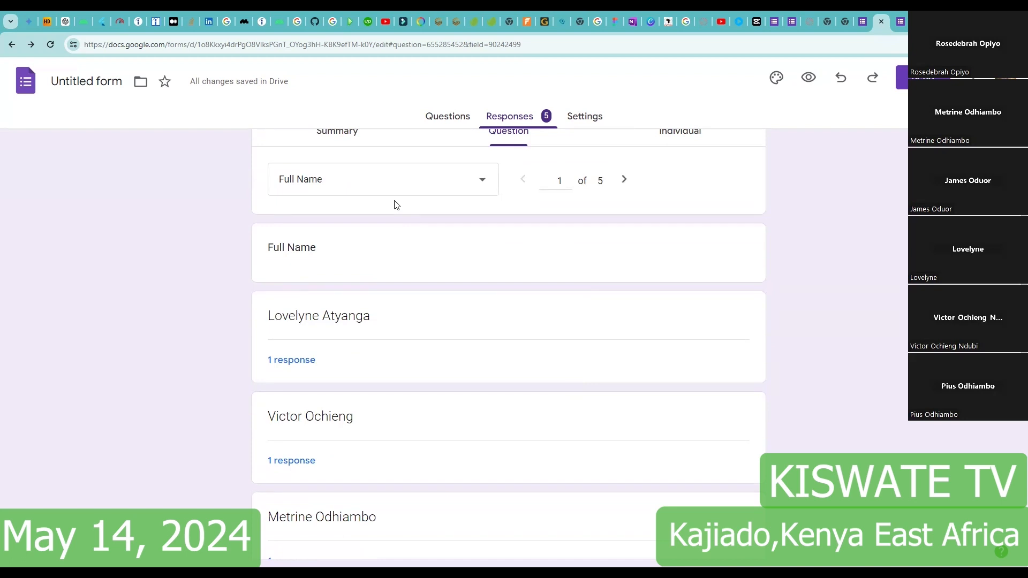
pyautogui.scroll(-1, 559, 254)
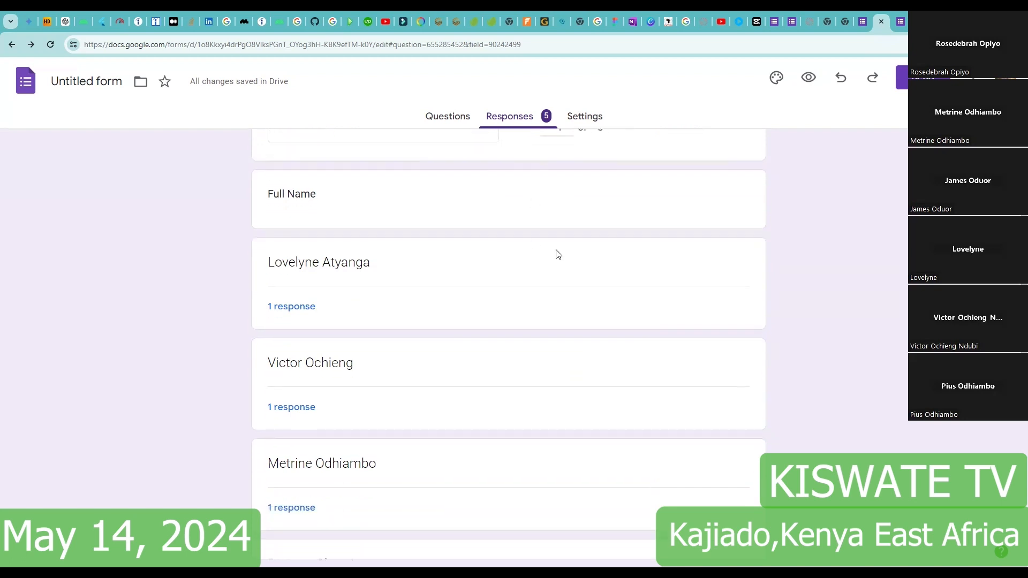
pyautogui.scroll(-4, 564, 255)
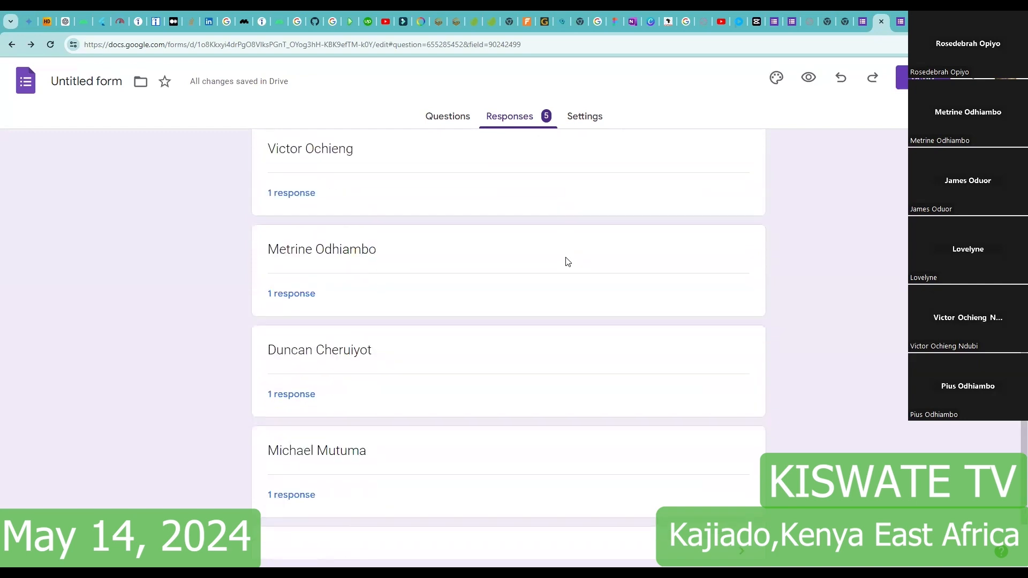
pyautogui.scroll(-1, 563, 262)
pyautogui.scroll(-1, 563, 263)
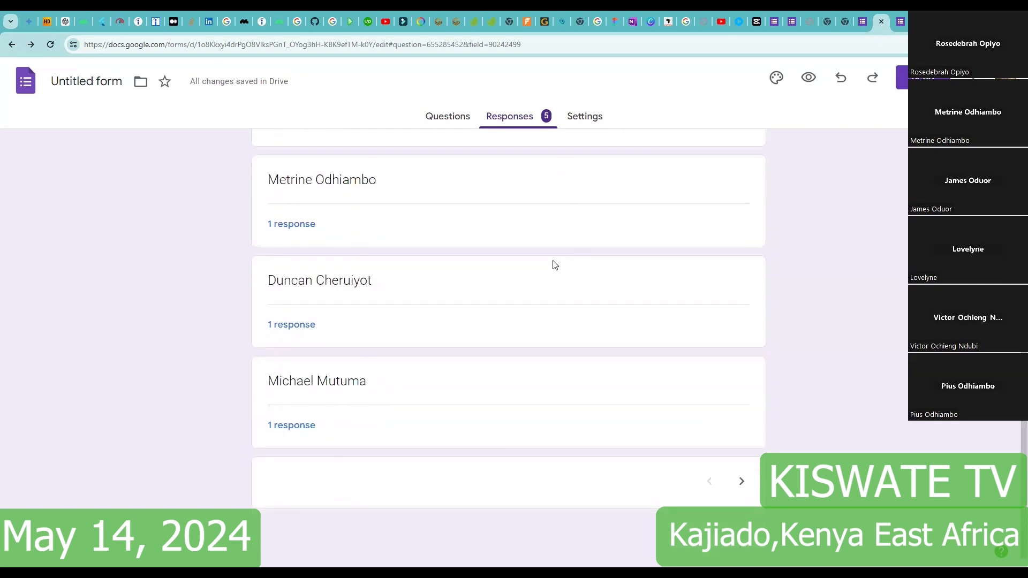
pyautogui.scroll(5, 552, 262)
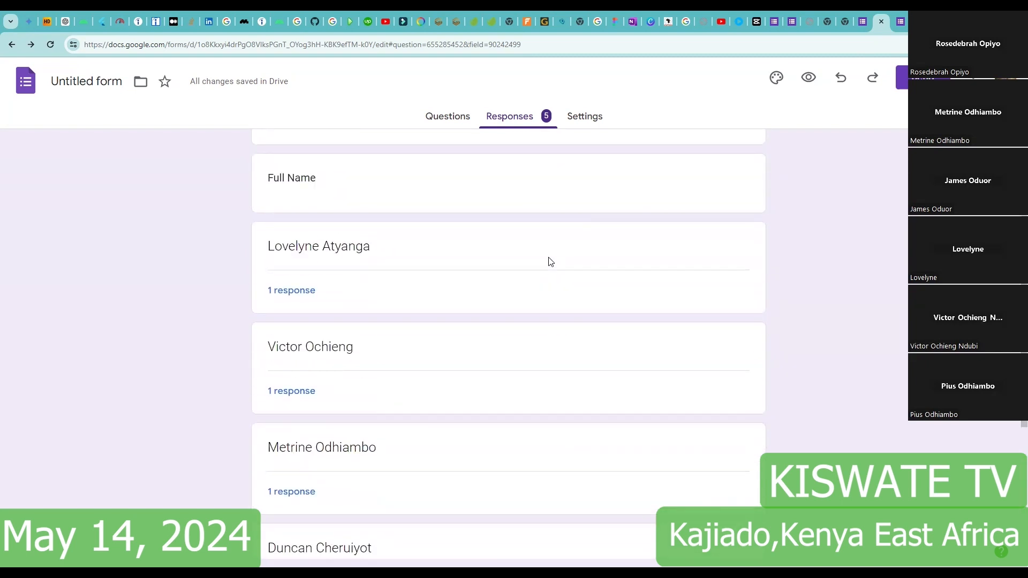
pyautogui.scroll(3, 551, 261)
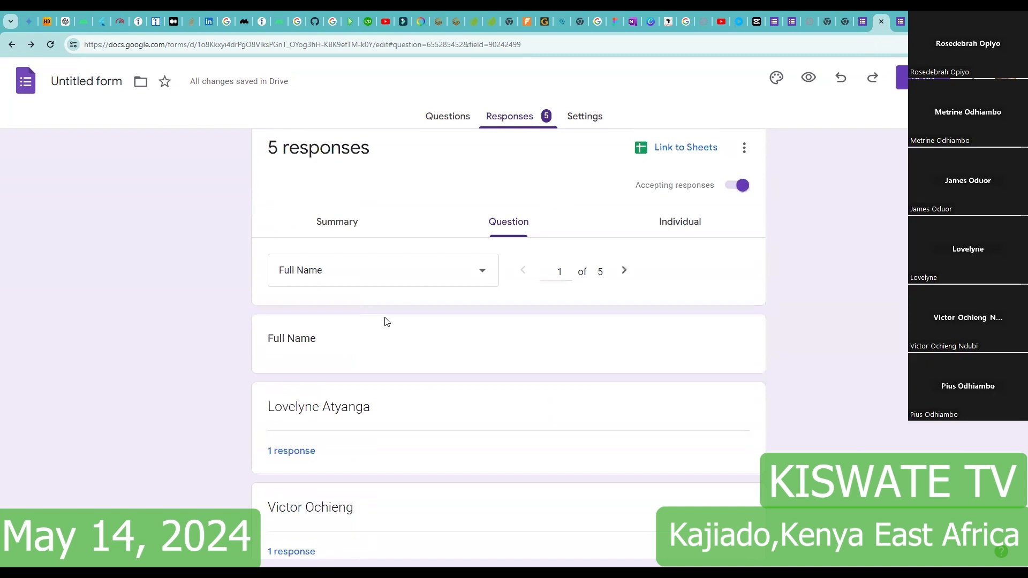
# Show the answers to the birthday party availability question, followed by those to "If yes, how many friends will you be coming with?"
pyautogui.click(480, 271)
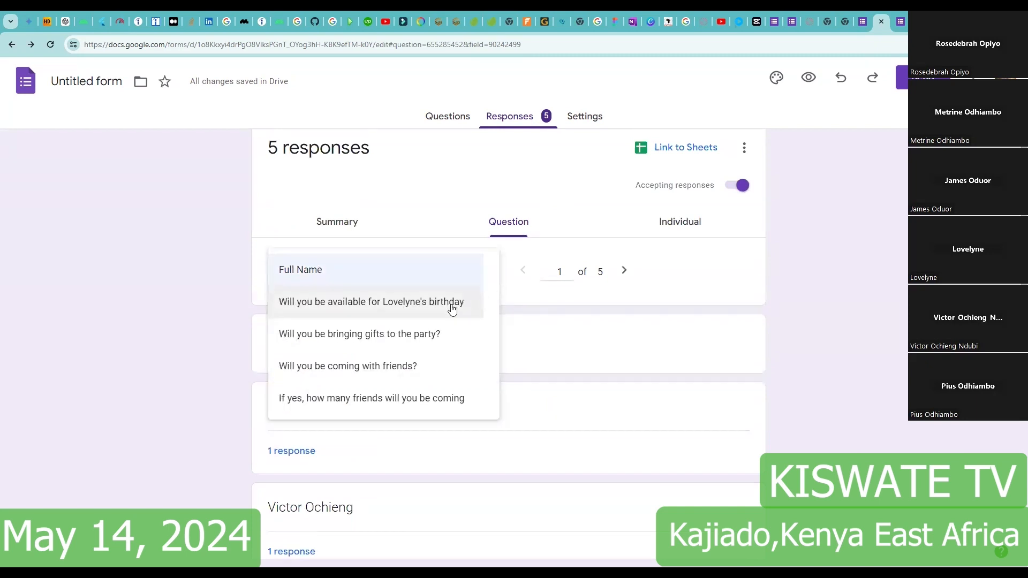
pyautogui.click(453, 309)
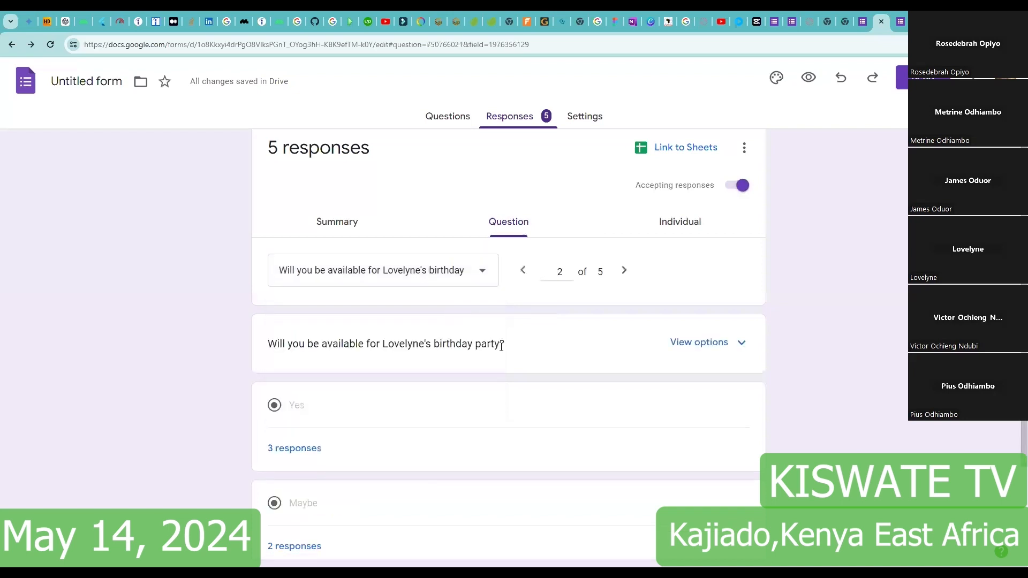
pyautogui.scroll(-2, 501, 347)
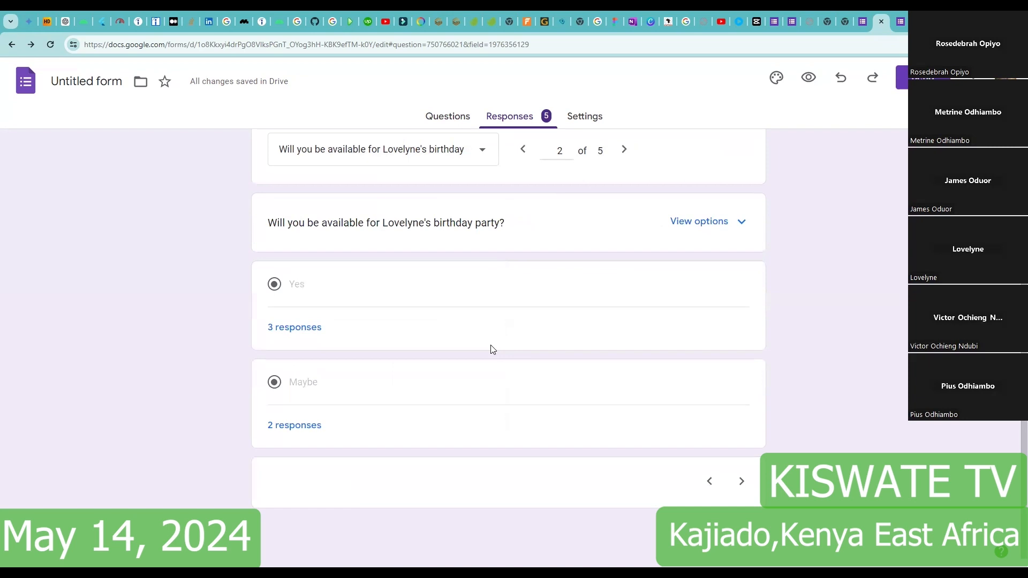
pyautogui.scroll(2, 489, 349)
pyautogui.click(467, 291)
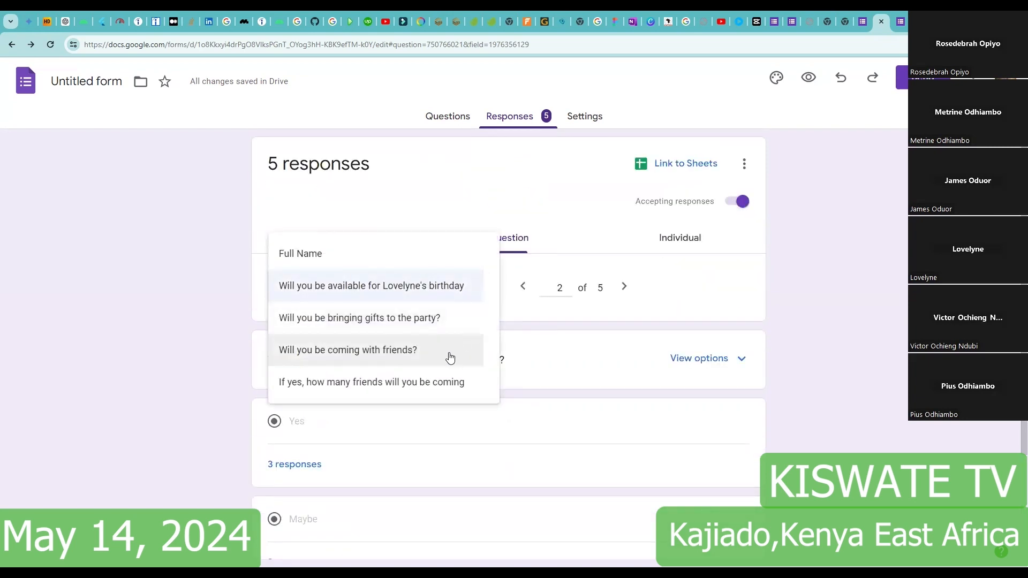
pyautogui.click(442, 394)
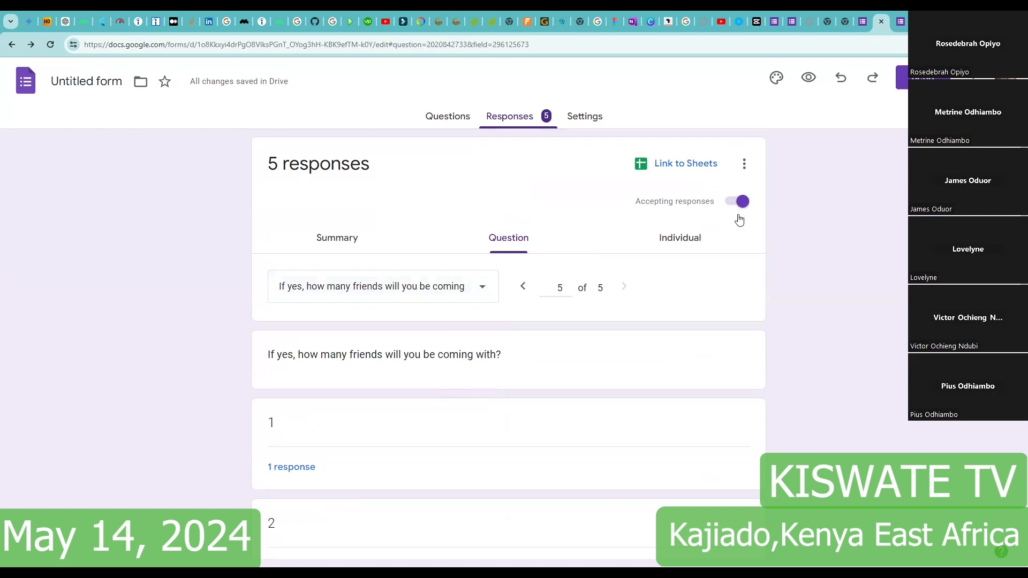
# View the responses individually and examine all the answers given by the first respondent
pyautogui.click(681, 240)
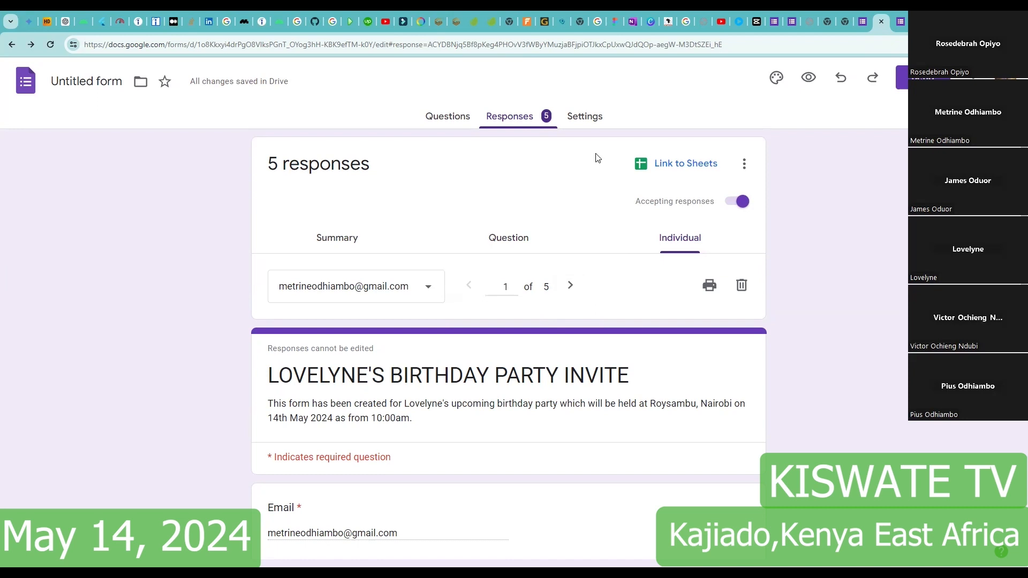
pyautogui.scroll(-4, 641, 321)
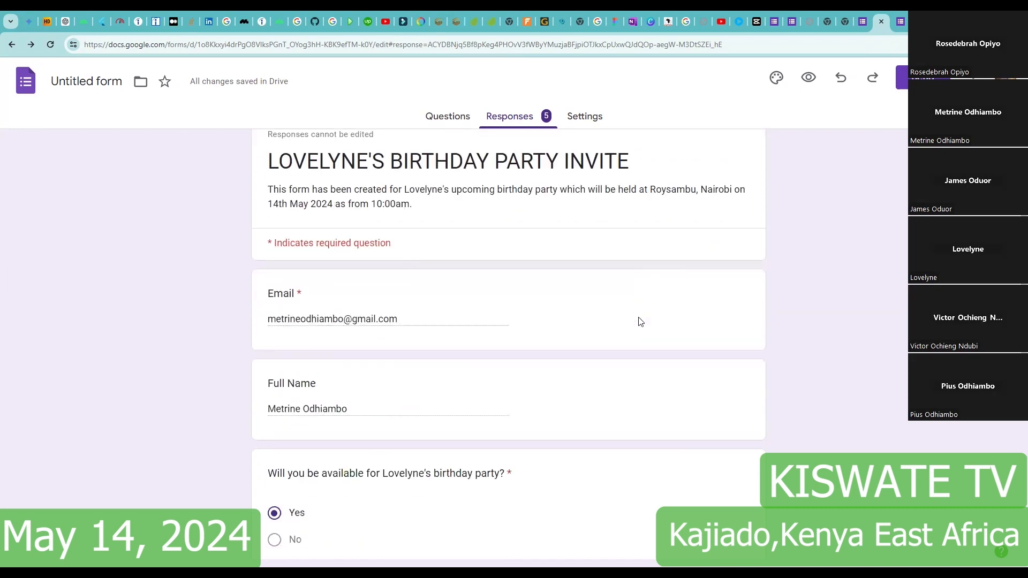
pyautogui.rightClick(638, 317)
pyautogui.scroll(-4, 558, 367)
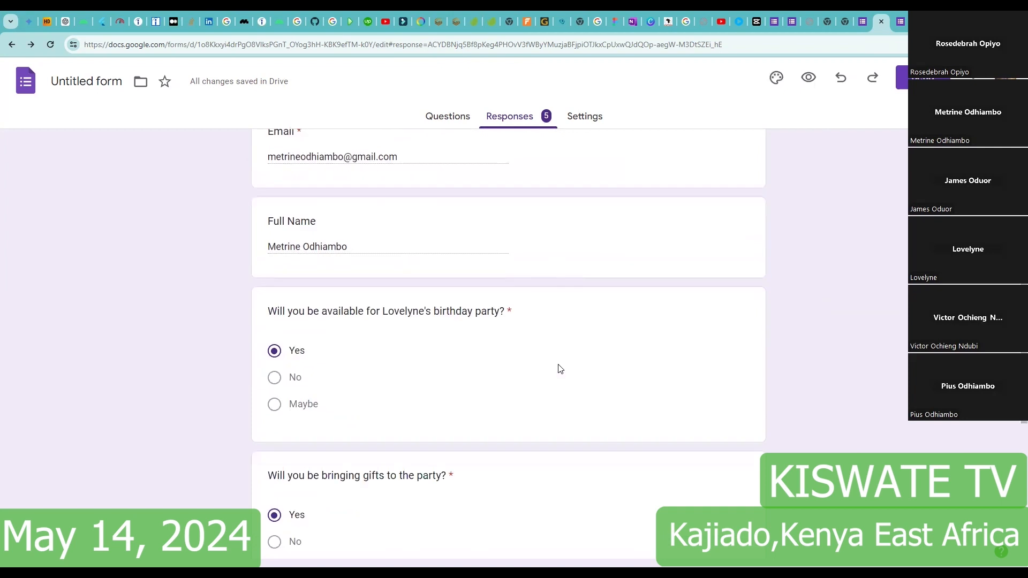
pyautogui.scroll(-5, 560, 369)
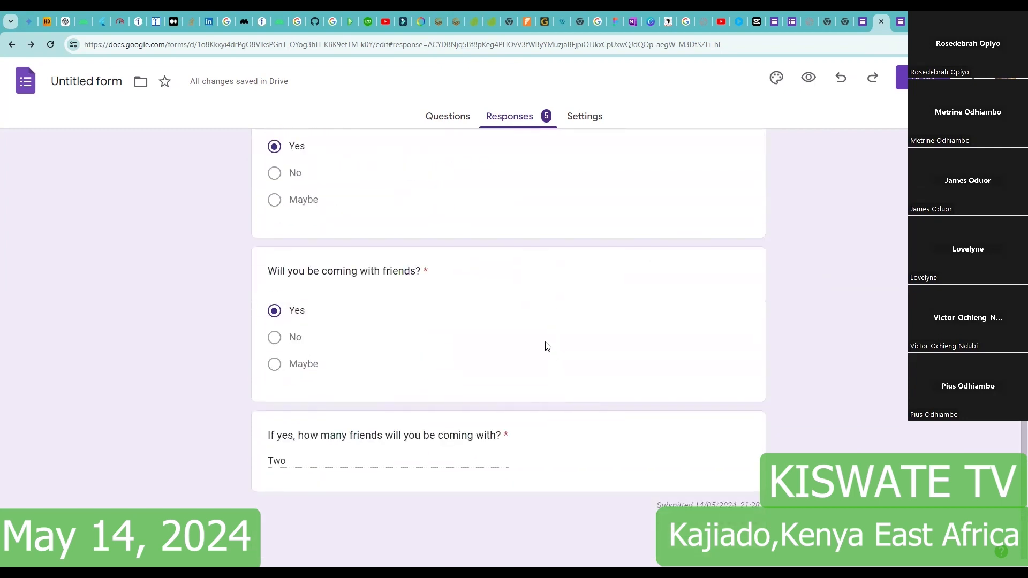
pyautogui.scroll(13, 543, 343)
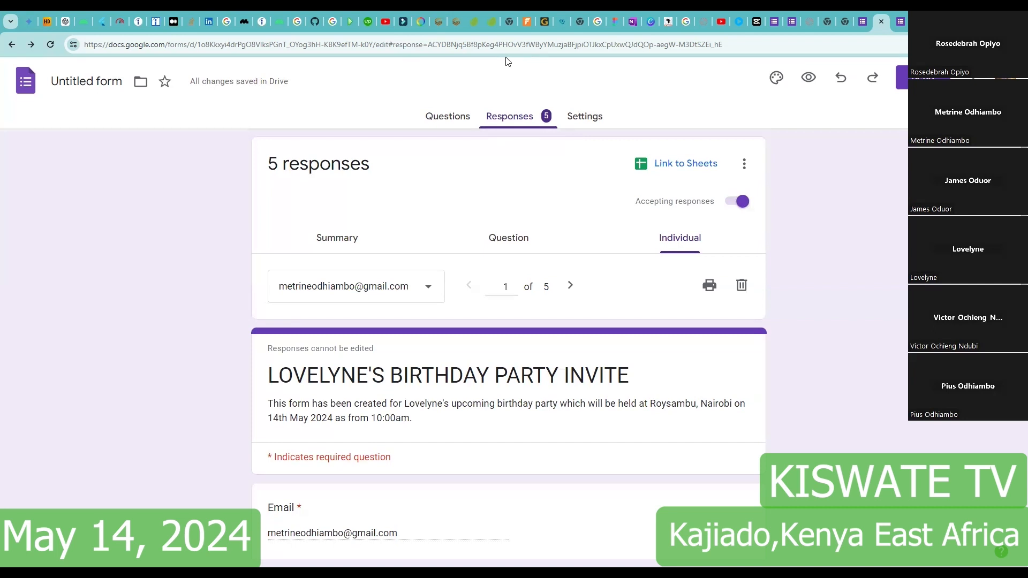
# Return to the form's questions and make "Will you be coming with friends?" no longer required
pyautogui.click(444, 114)
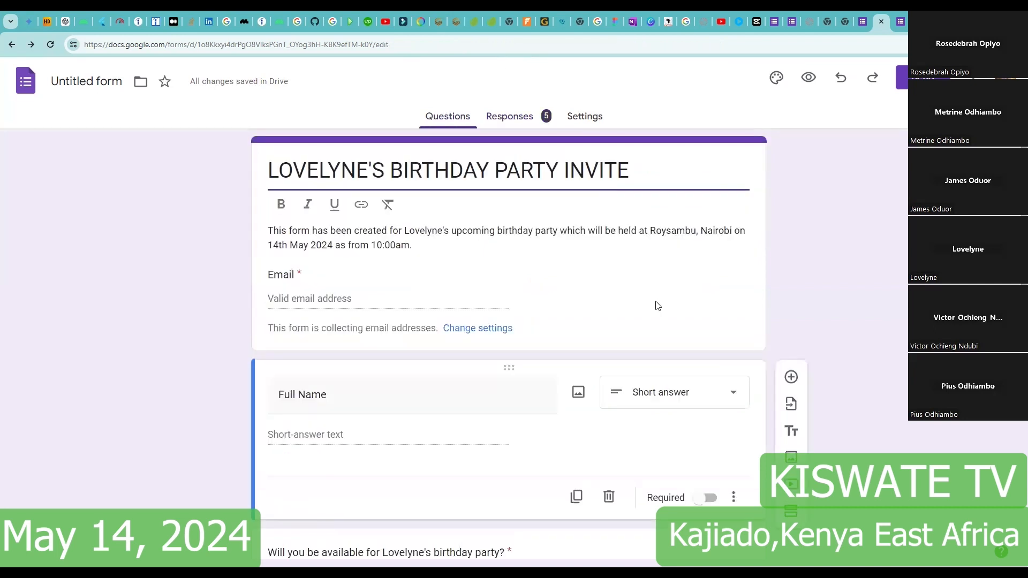
pyautogui.scroll(-10, 657, 305)
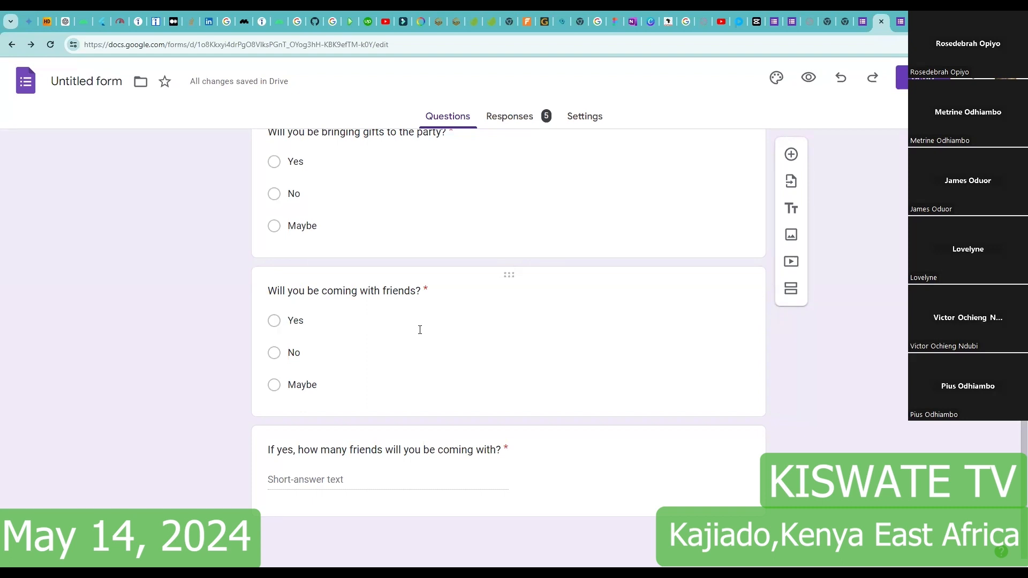
pyautogui.click(685, 347)
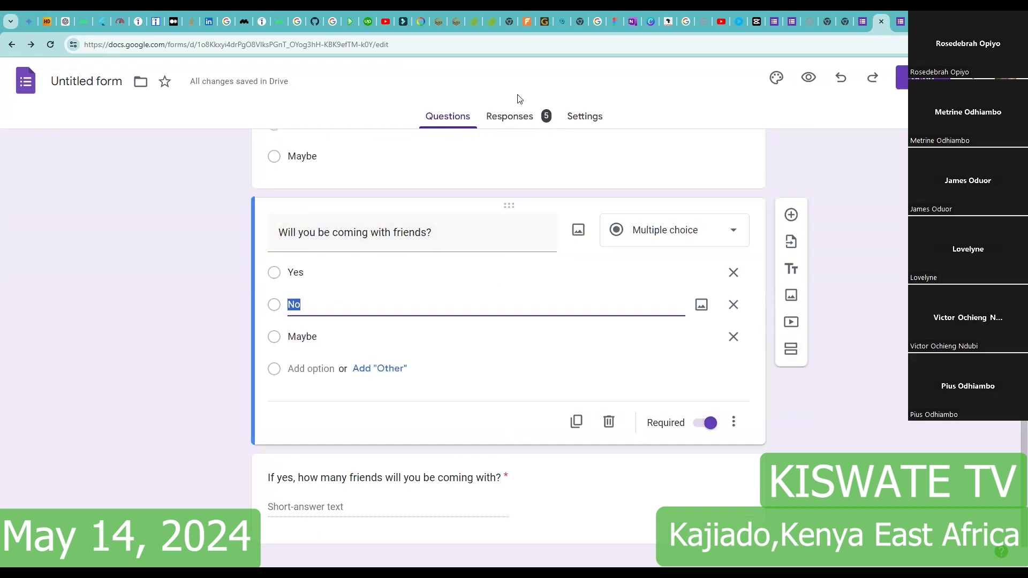
pyautogui.click(708, 424)
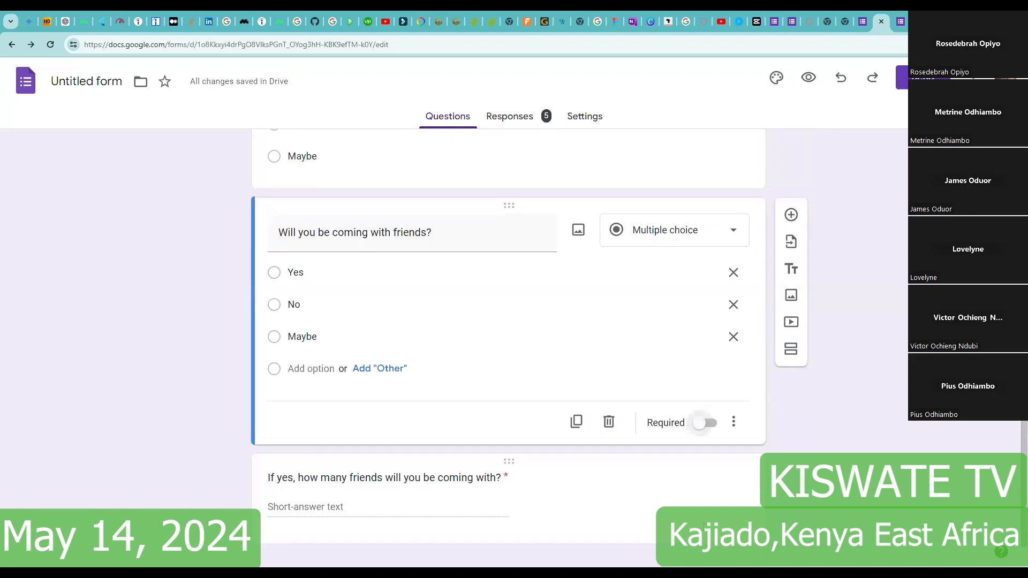
pyautogui.click(685, 492)
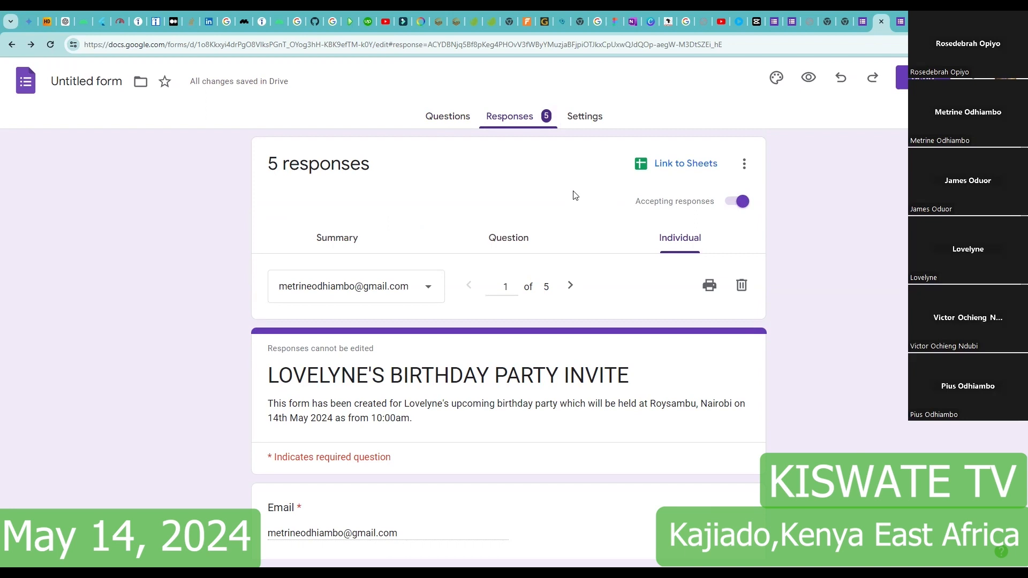
# Link the form's responses to Google Sheets by creating a new spreadsheet as their destination
pyautogui.click(677, 166)
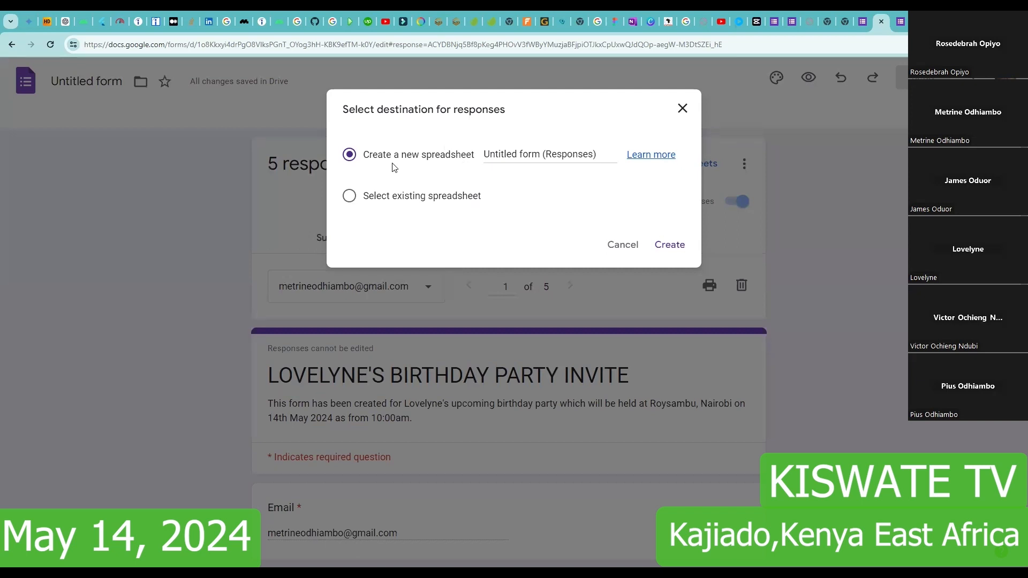
pyautogui.click(544, 157)
pyautogui.doubleClick(543, 184)
pyautogui.click(558, 197)
pyautogui.click(361, 157)
pyautogui.click(670, 245)
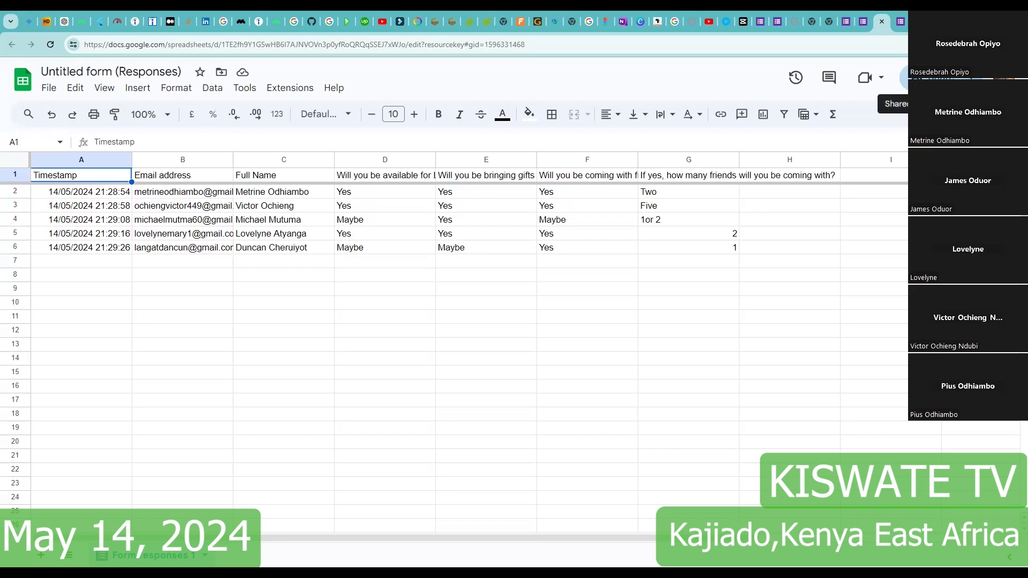
# Share the responses spreadsheet with anyone who has the link as viewer, and copy its link
pyautogui.click(920, 77)
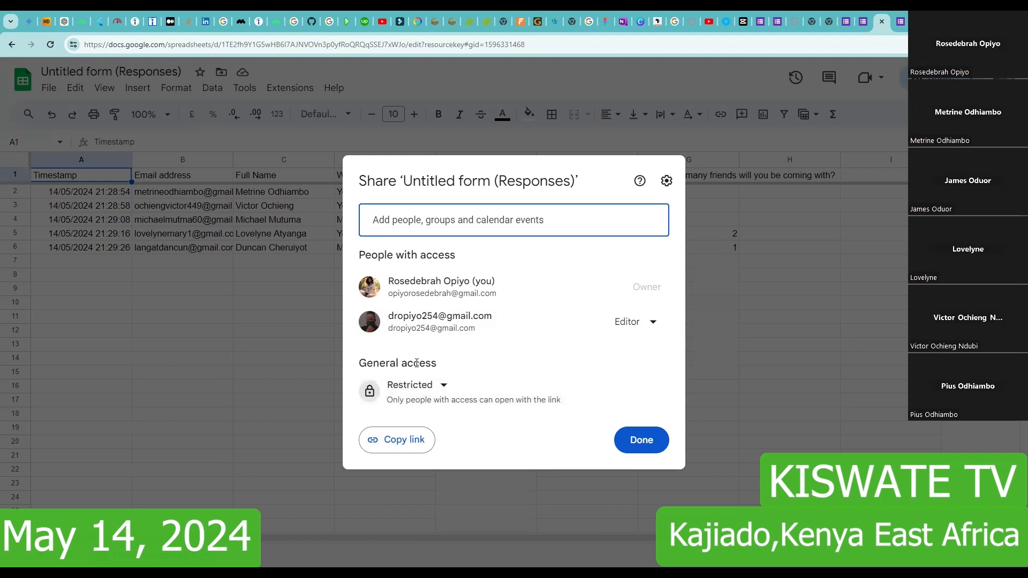
pyautogui.click(435, 385)
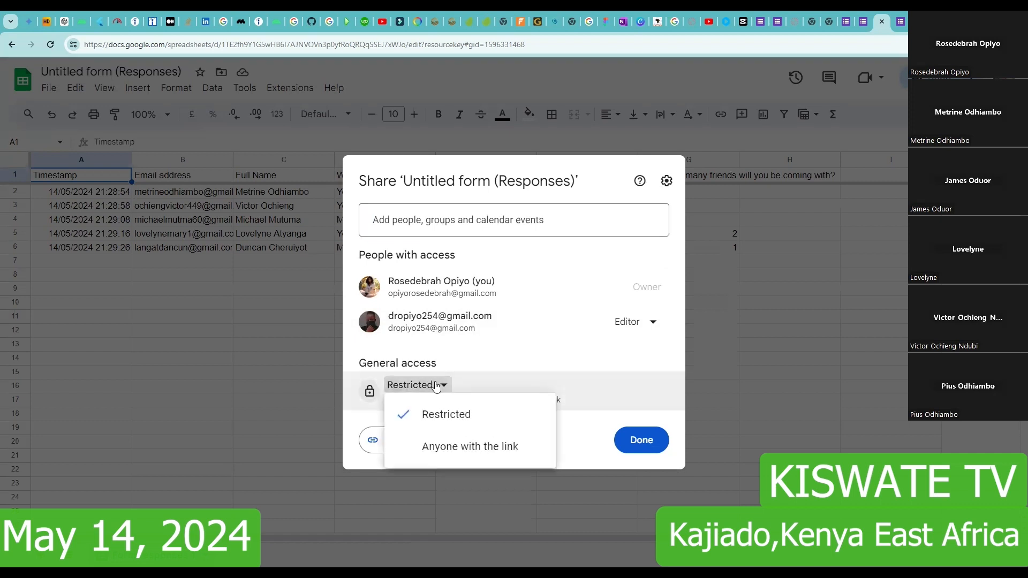
pyautogui.click(467, 453)
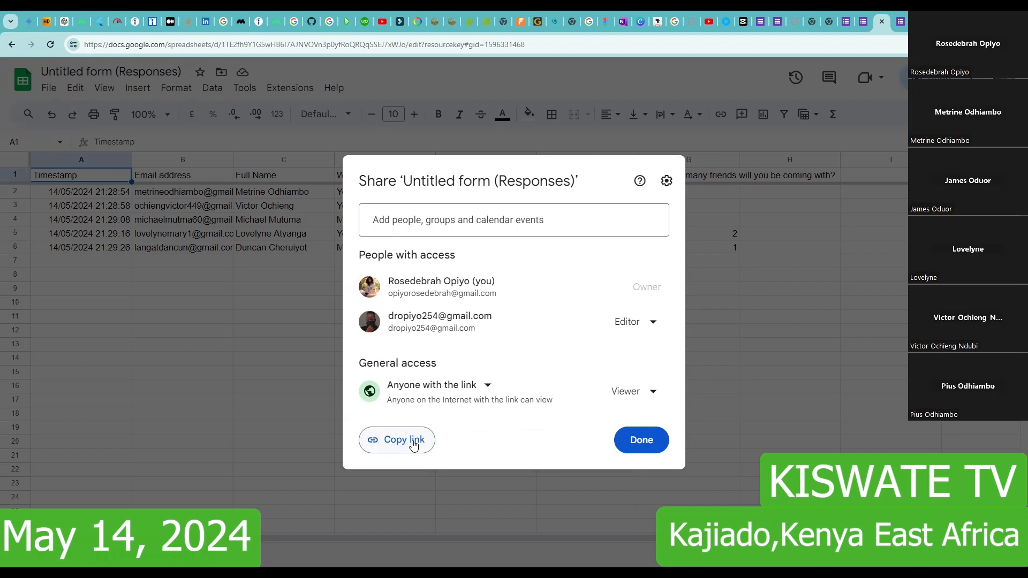
pyautogui.click(413, 445)
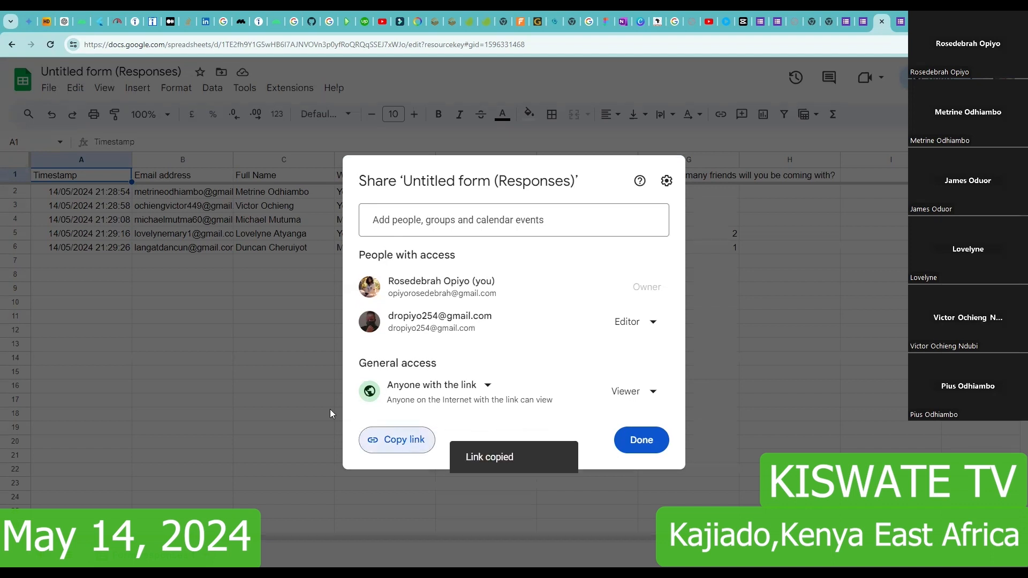
pyautogui.click(631, 439)
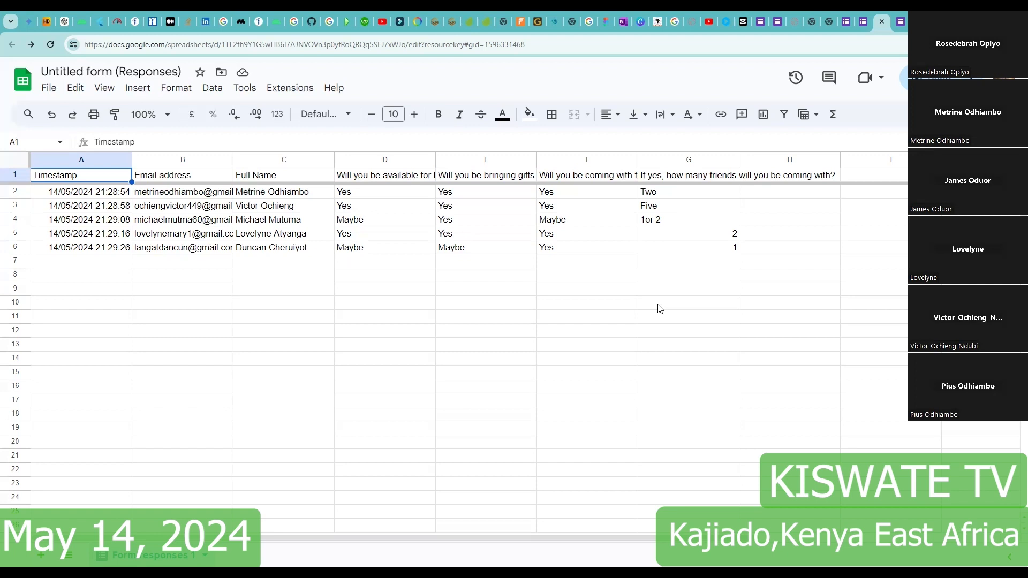
pyautogui.scroll(-2, 660, 309)
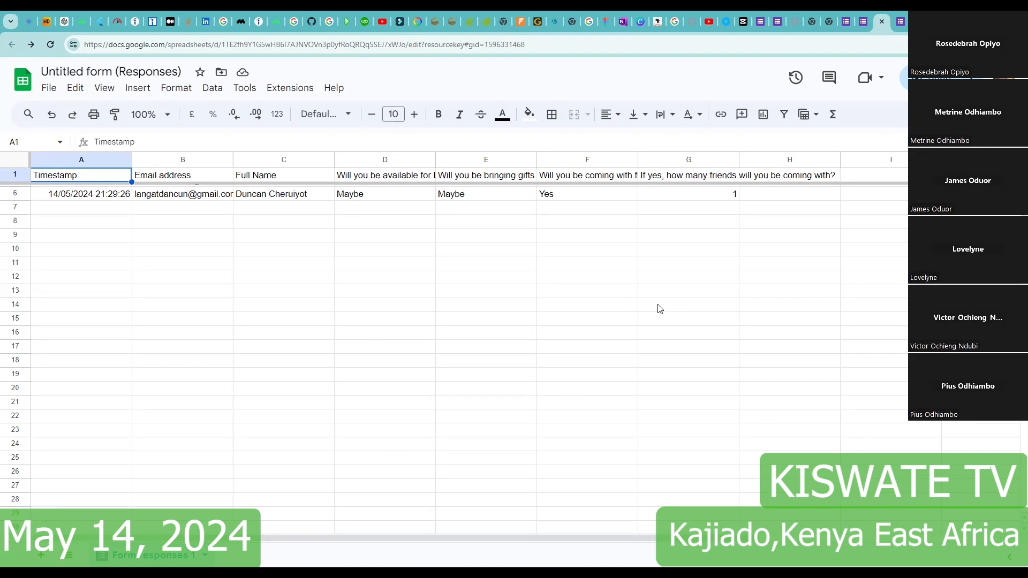
pyautogui.scroll(2, 344, 301)
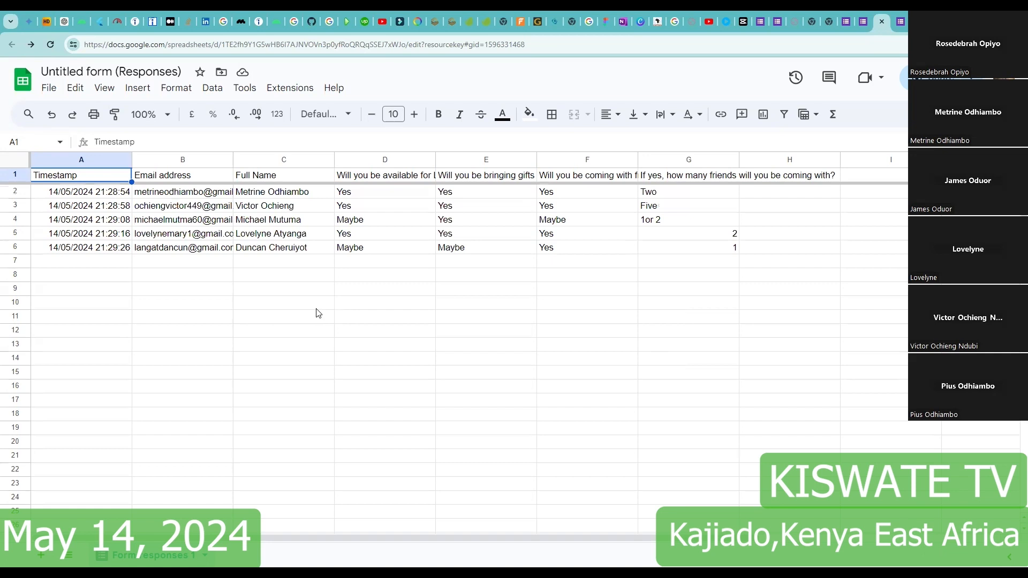